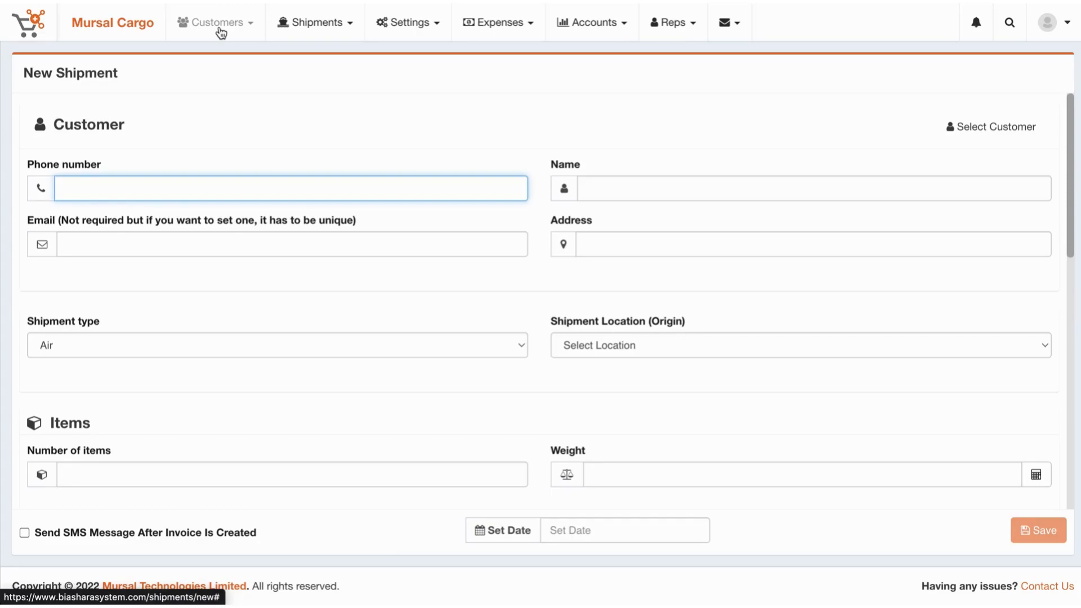
Open the list of all customers
click(220, 29)
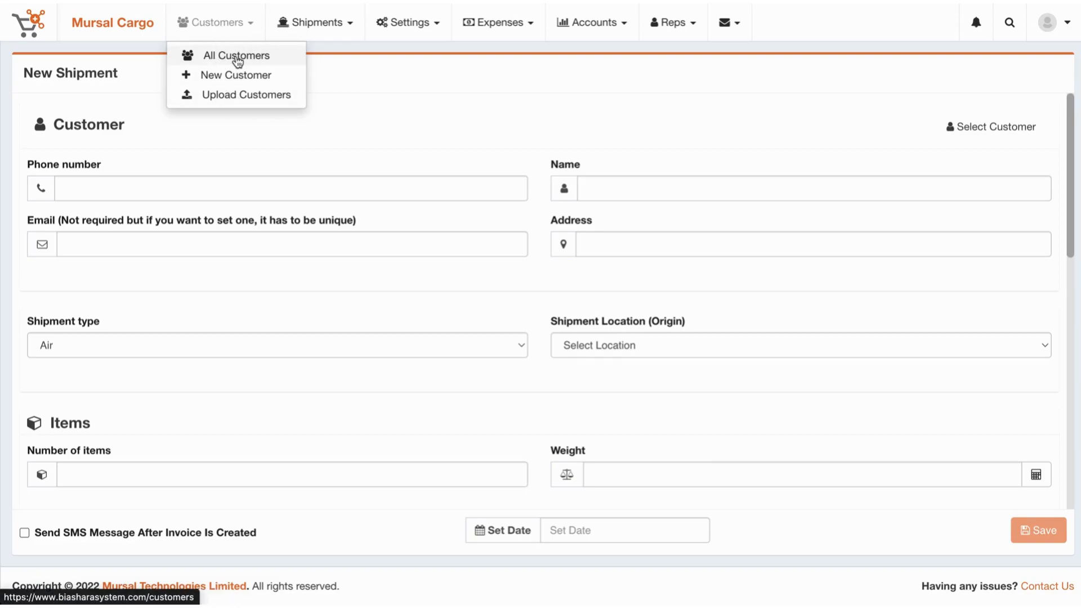
click(269, 56)
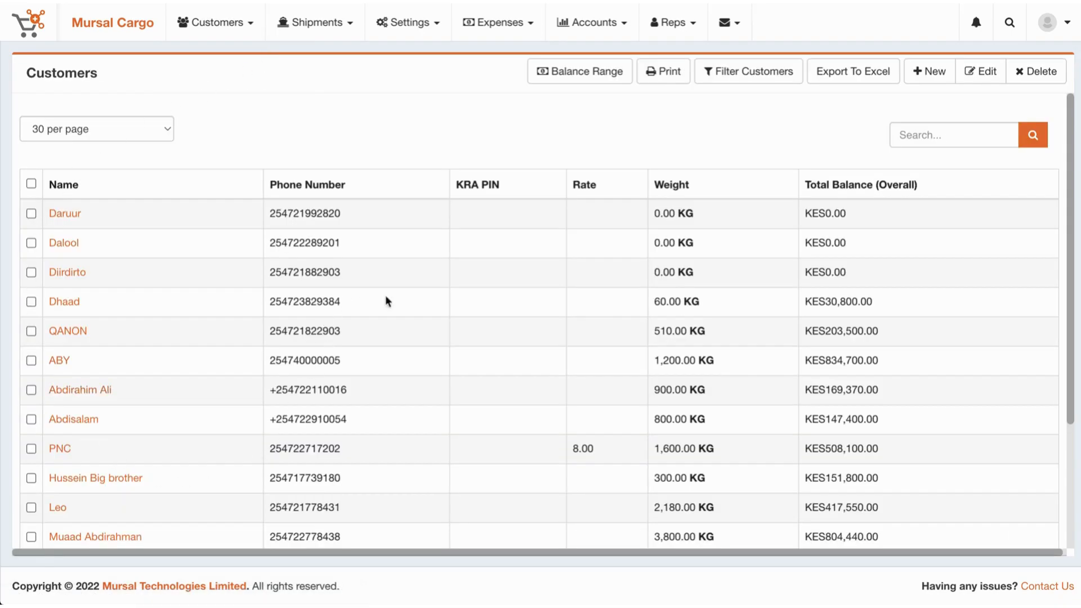
click(236, 28)
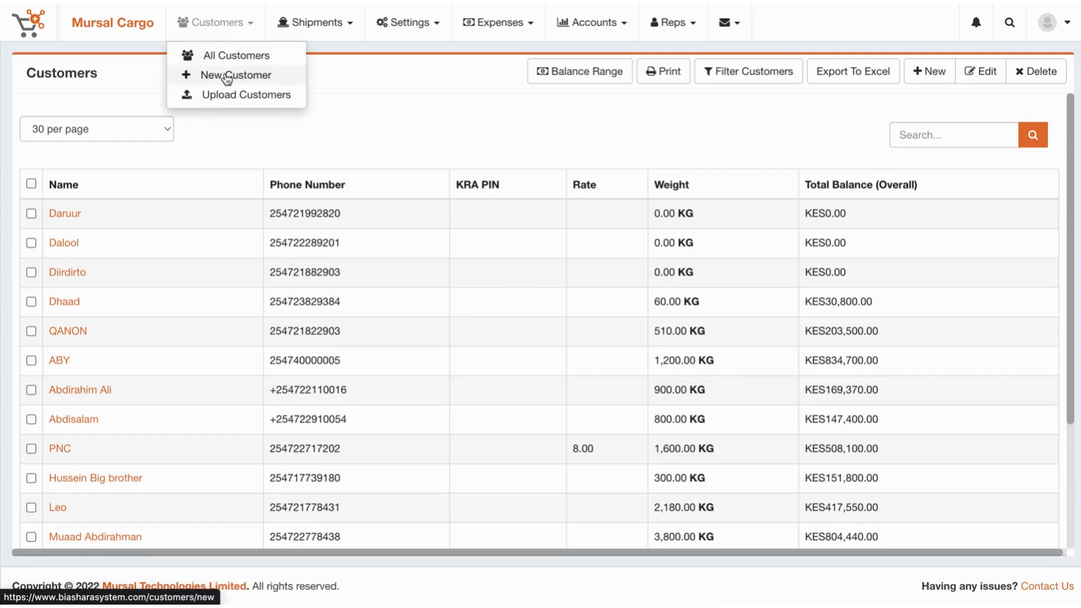
click(290, 96)
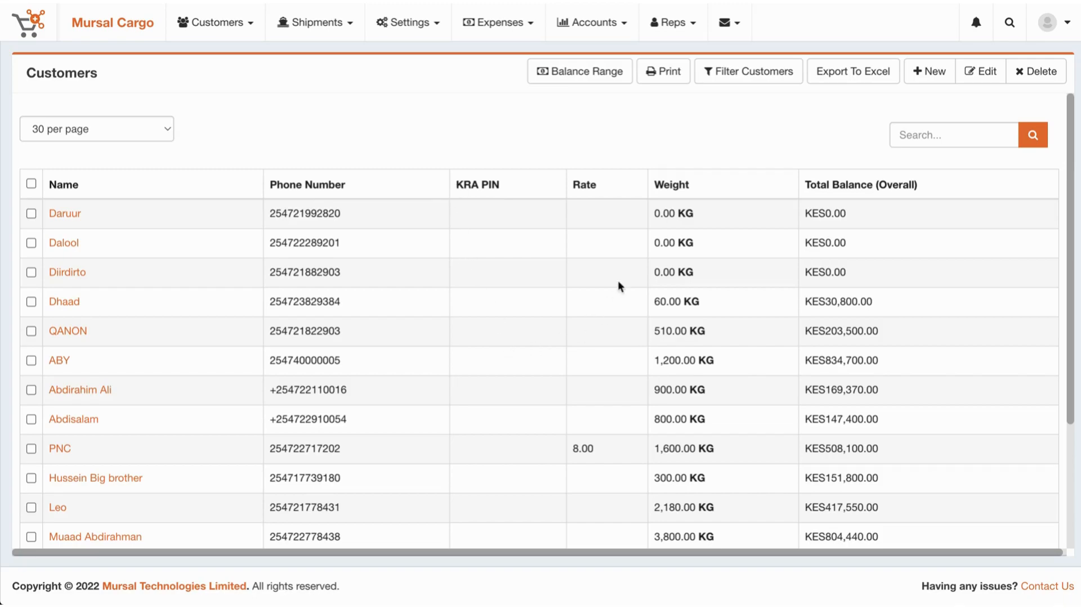
Examine the Rate, Weight and Total Balance columns, using the PNC customer's row as the example
double_click(577, 185)
drag(730, 443, 652, 446)
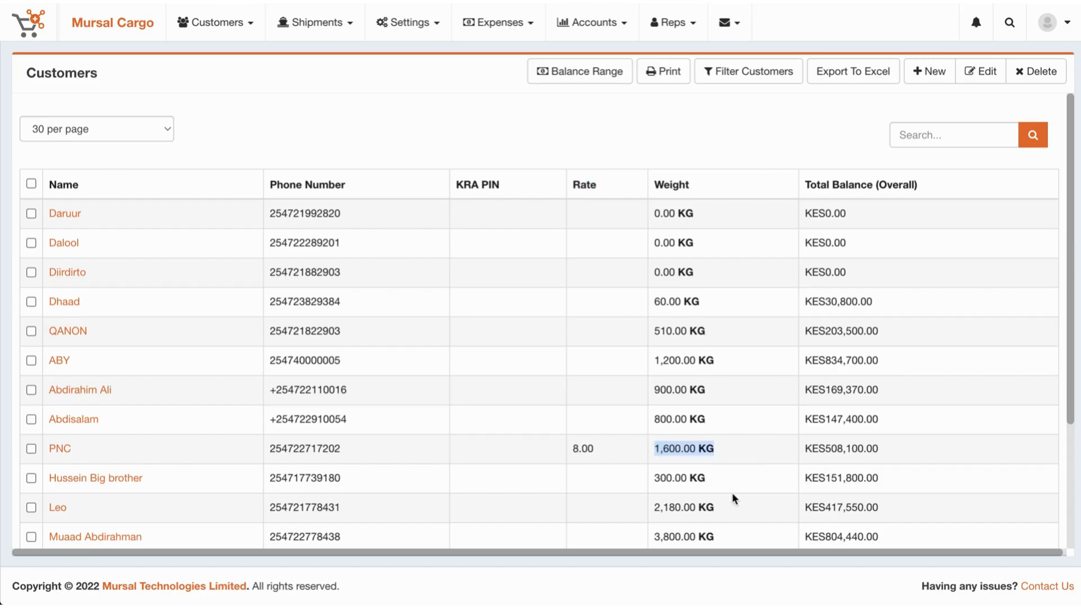
drag(889, 451, 741, 451)
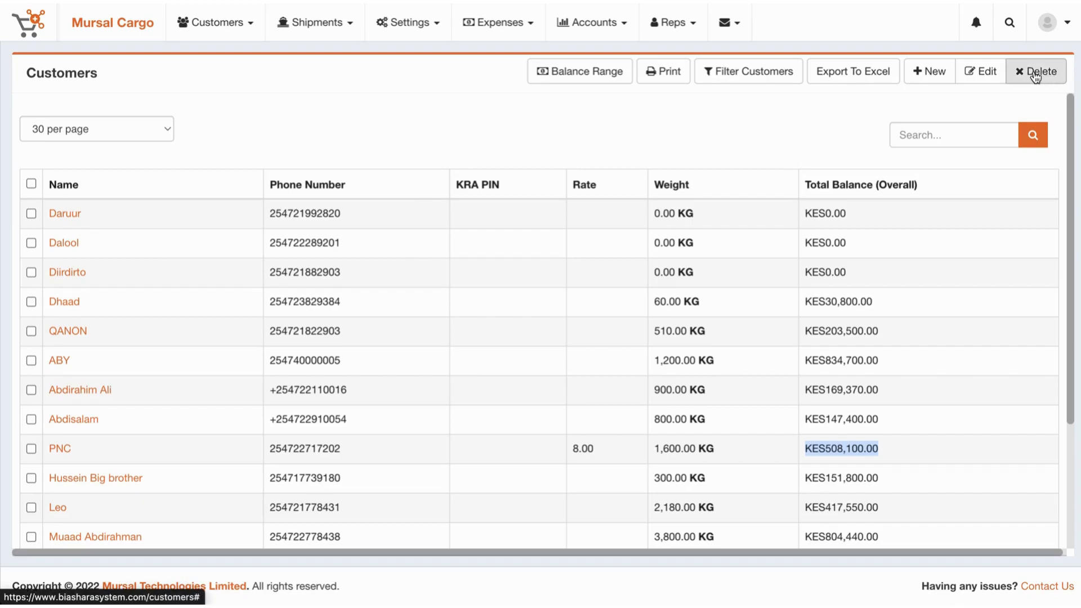
Select the first customer in the list and review the deletion warning without deleting the record
click(31, 183)
click(31, 183)
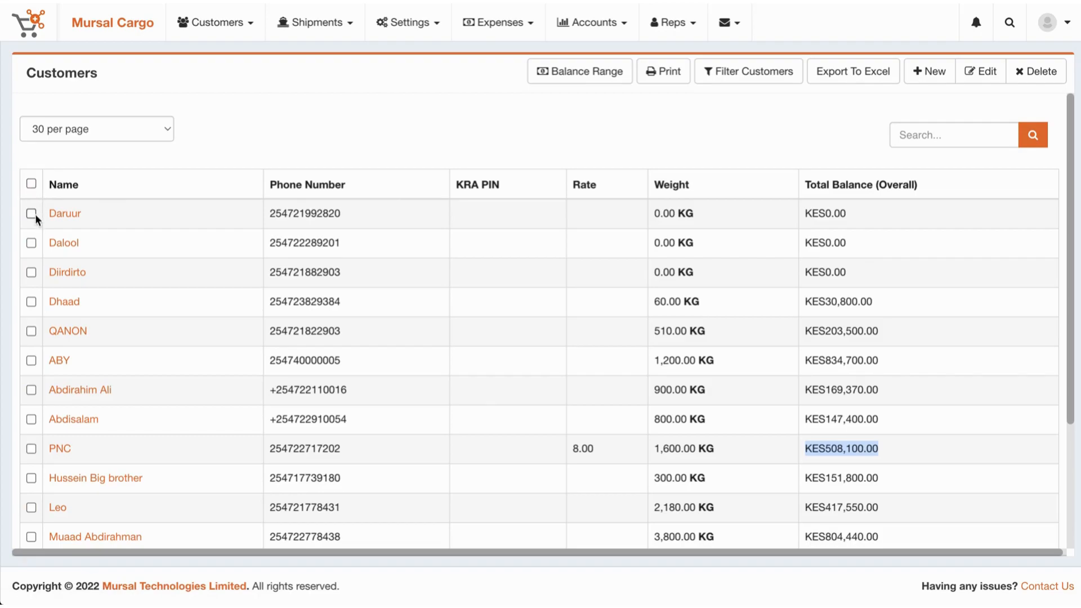
click(1039, 74)
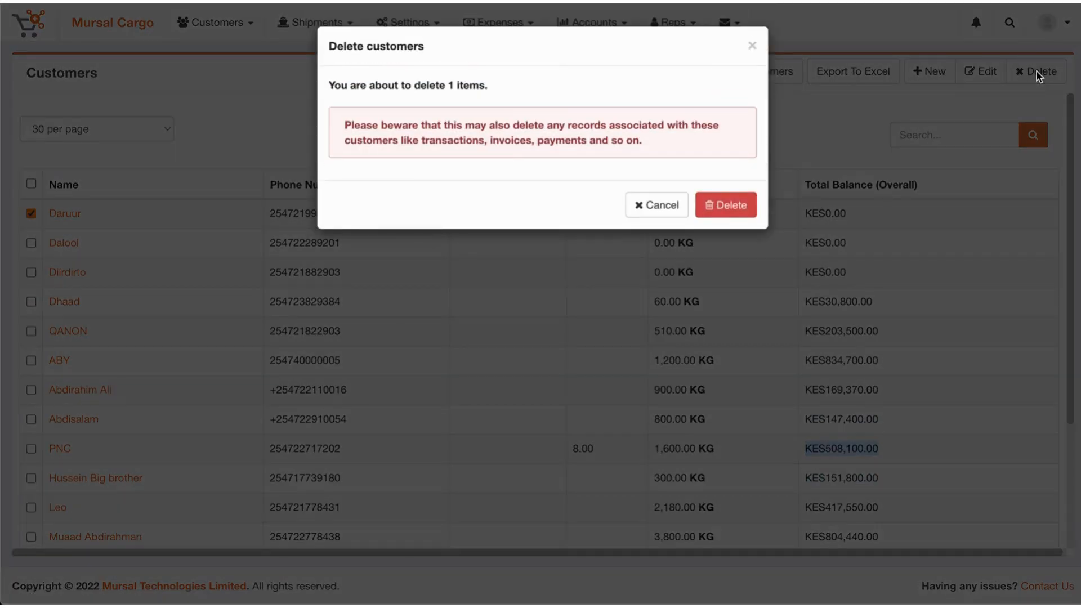
drag(648, 144, 343, 121)
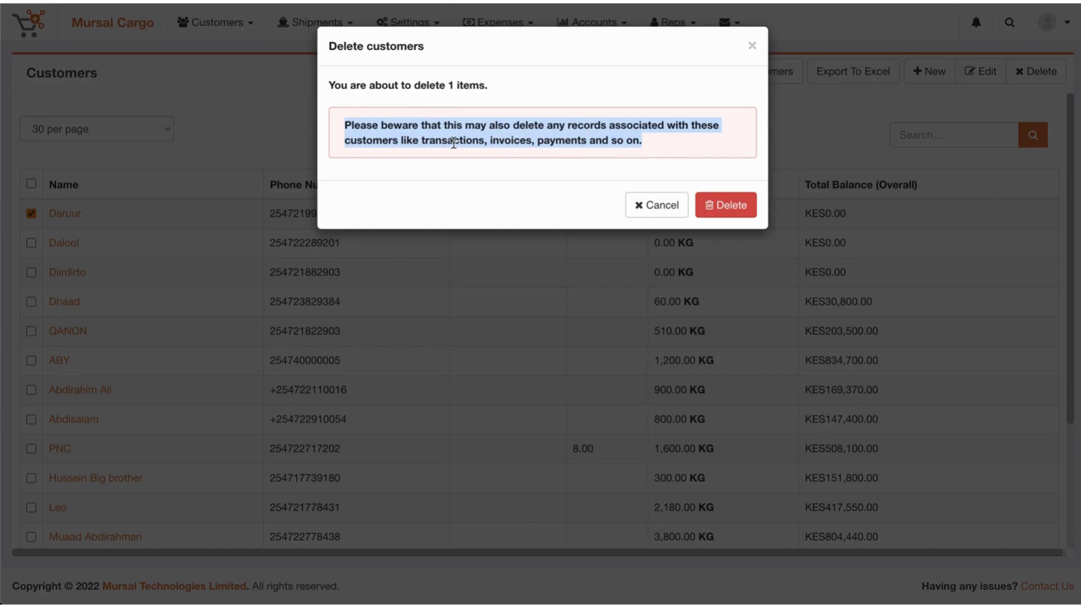
click(670, 210)
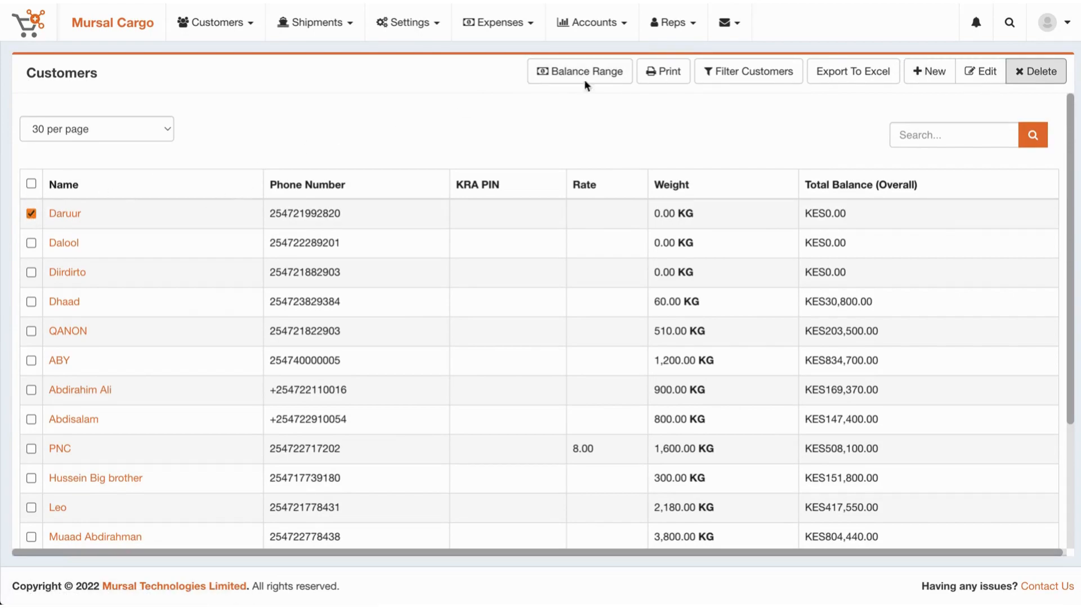
View the edit form of the selected first customer and return to the full customer list without saving
click(980, 71)
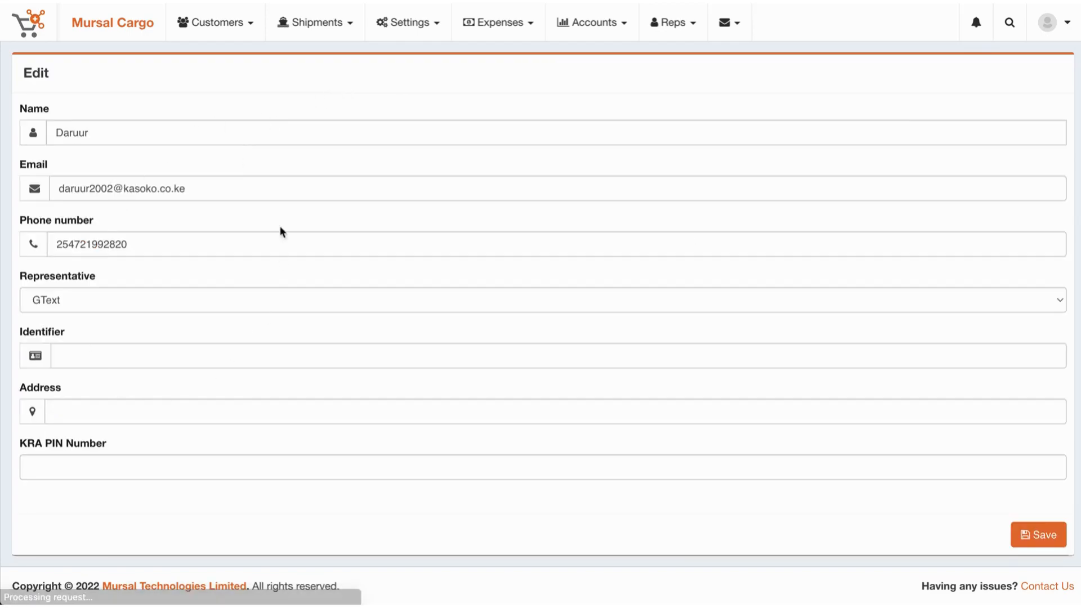
click(233, 34)
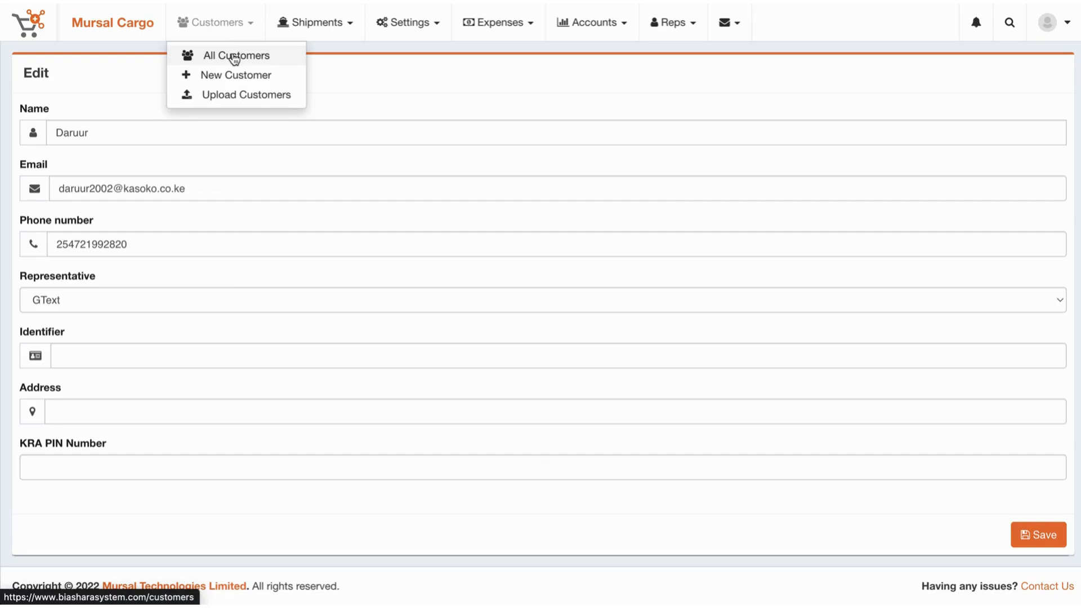
click(235, 56)
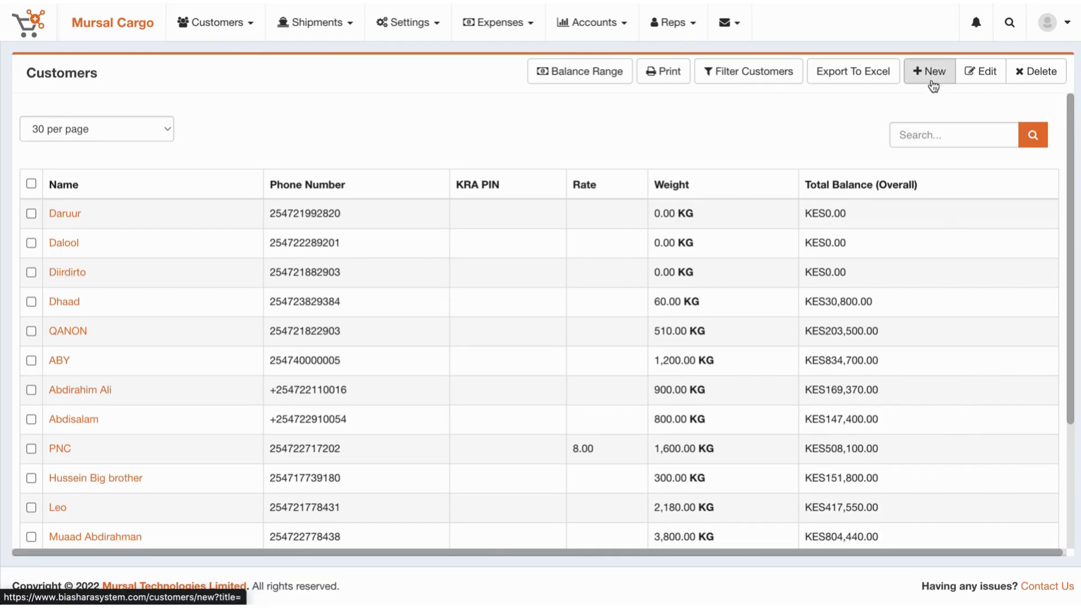
Open a blank new customer form and examine its Name, Email and Phone number fields
click(204, 24)
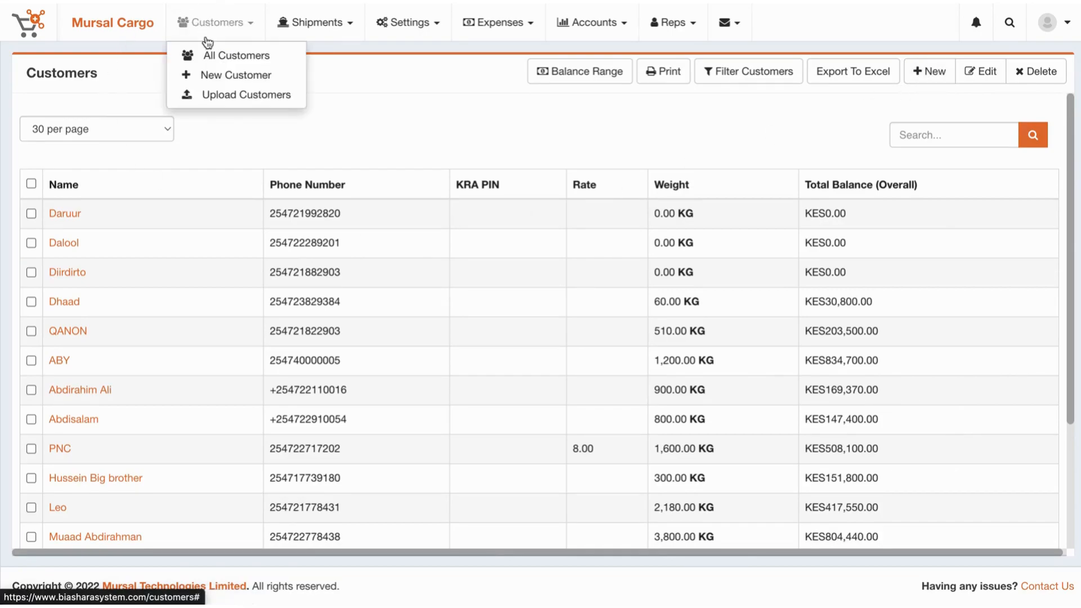
click(235, 76)
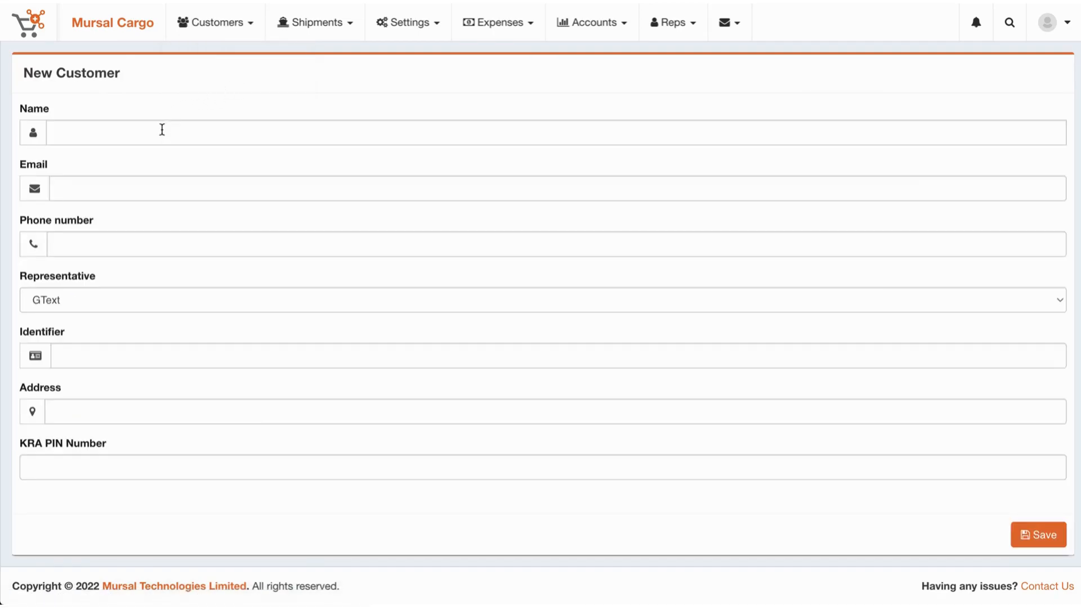
click(161, 130)
click(88, 131)
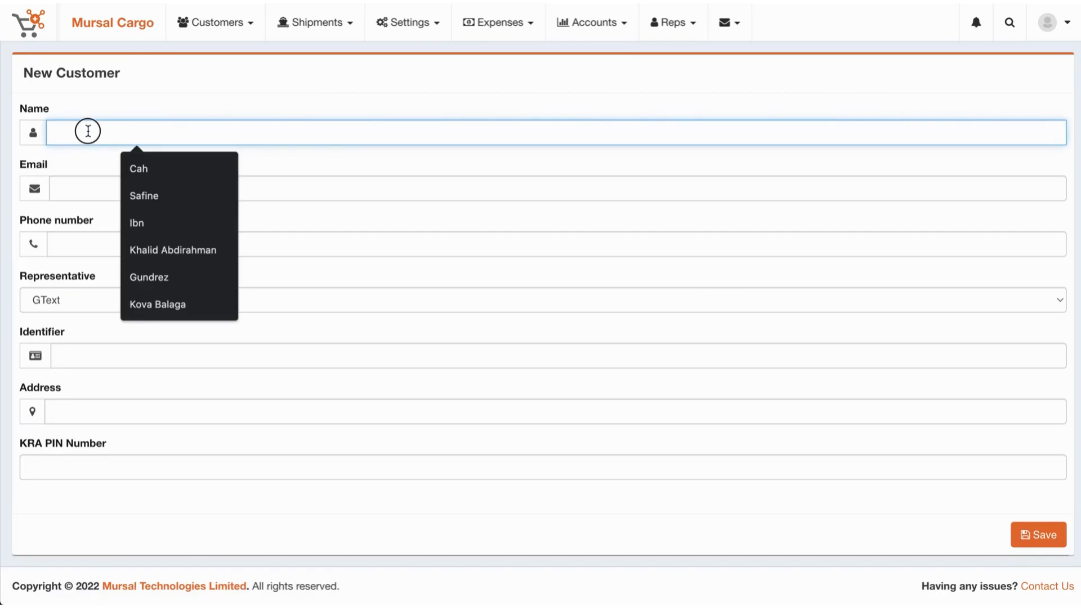
click(90, 179)
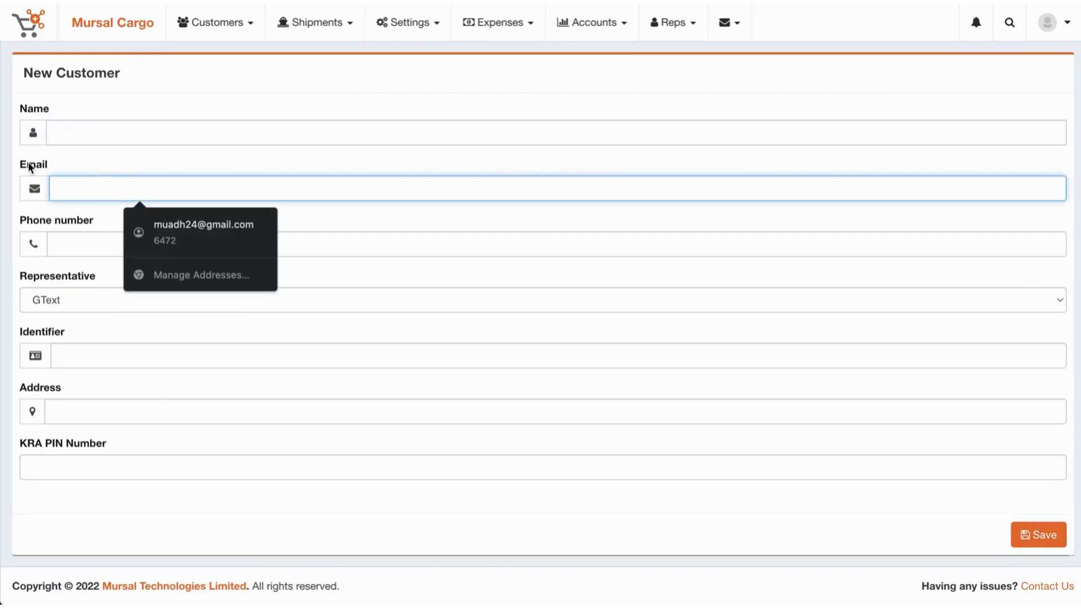
triple_click(27, 222)
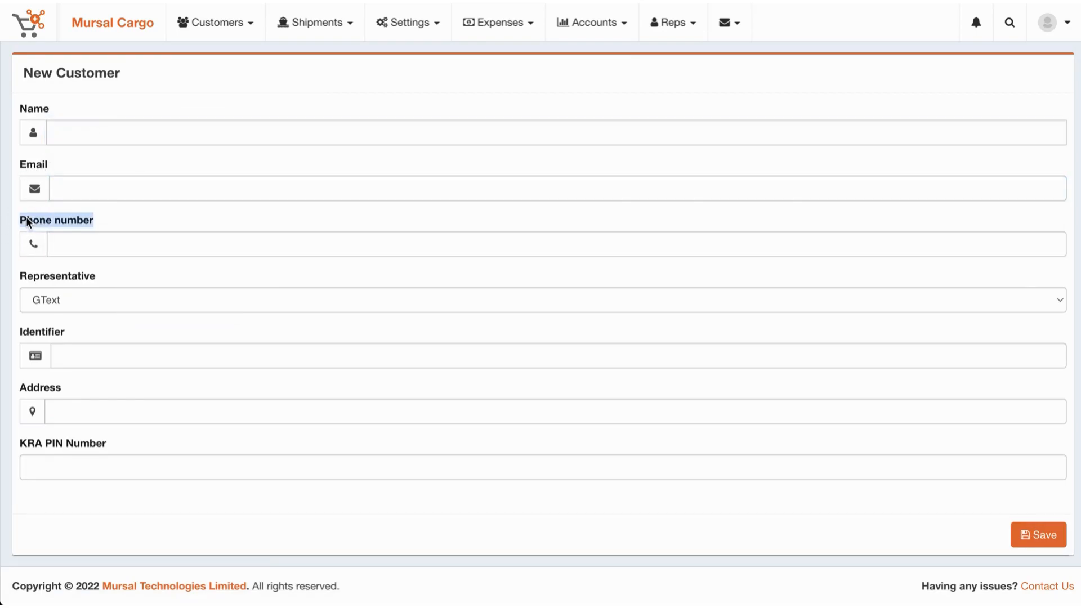
click(111, 220)
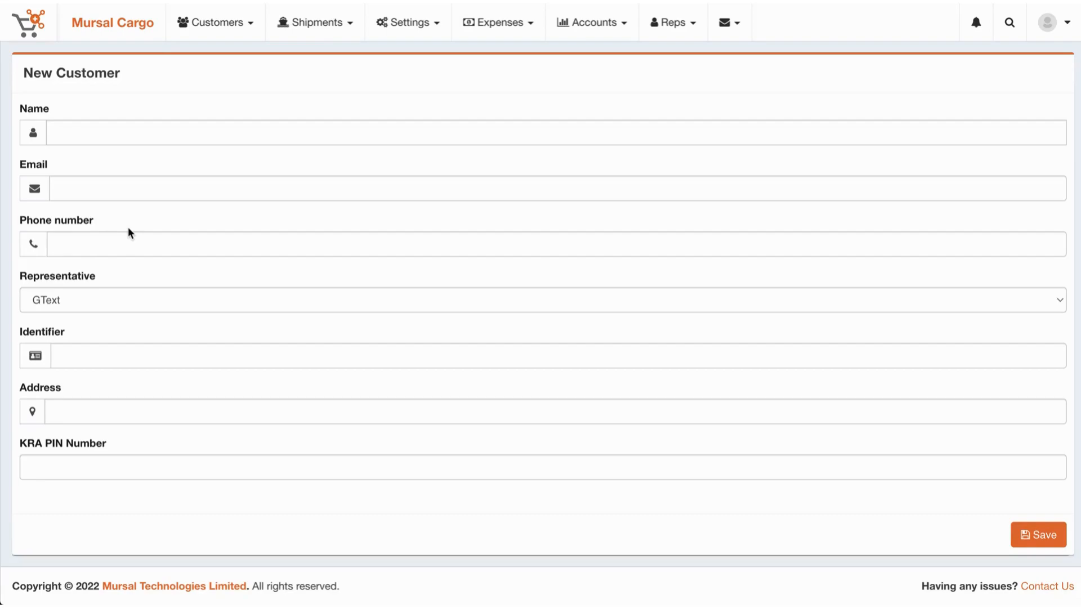
drag(97, 223, 19, 220)
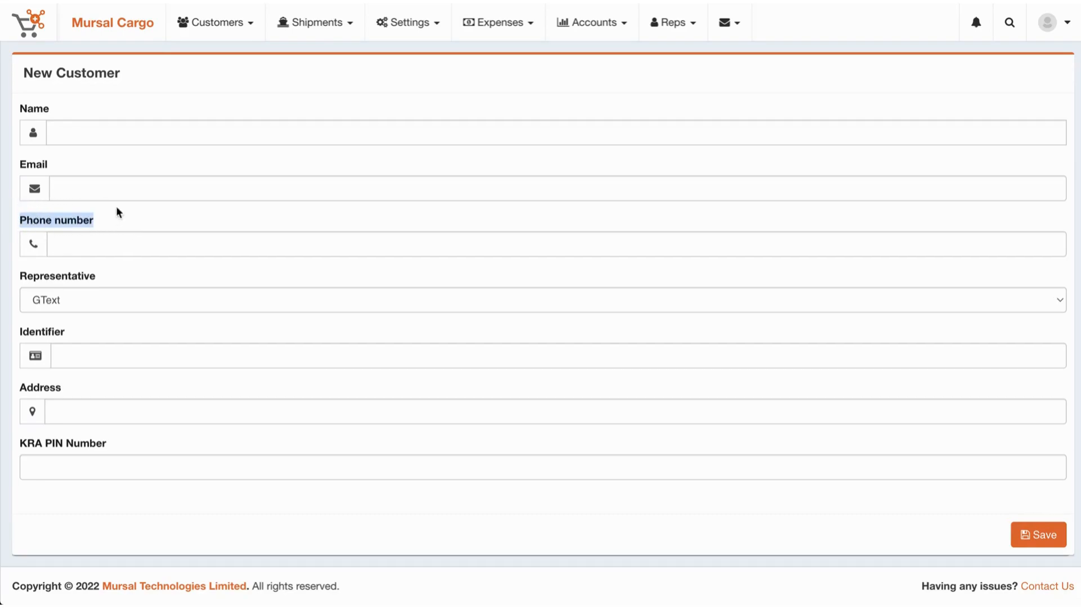
Check the Representative choices in the new customer form and look up where users are managed
click(51, 289)
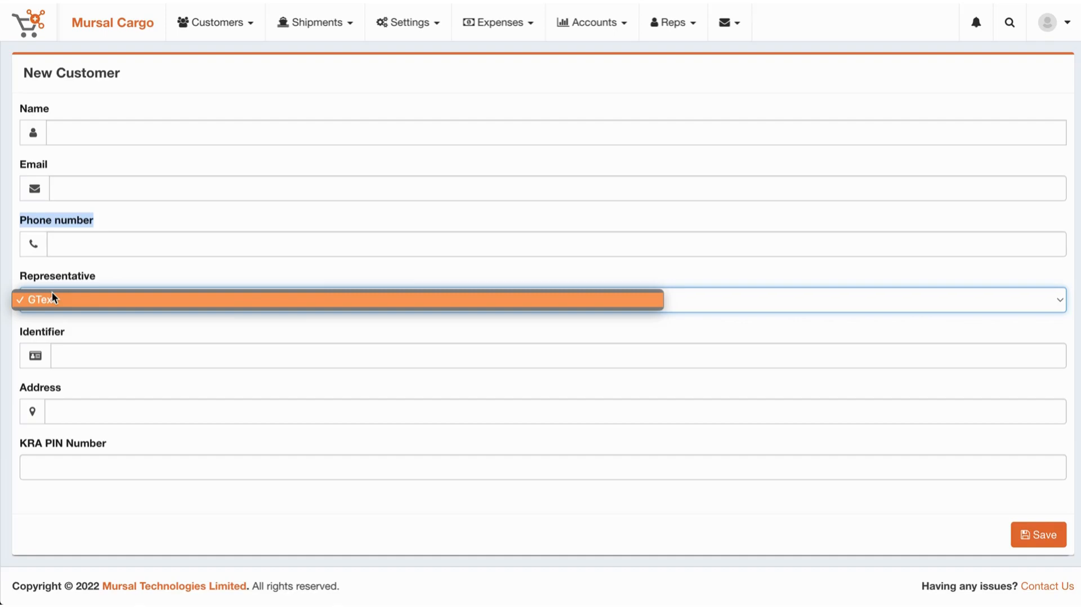
click(69, 292)
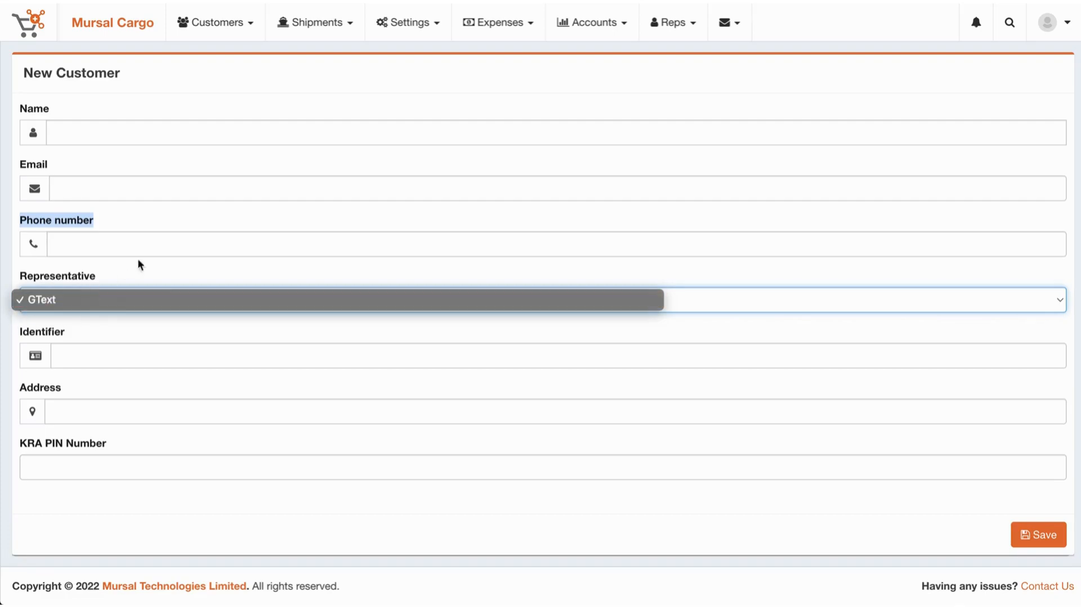
click(407, 26)
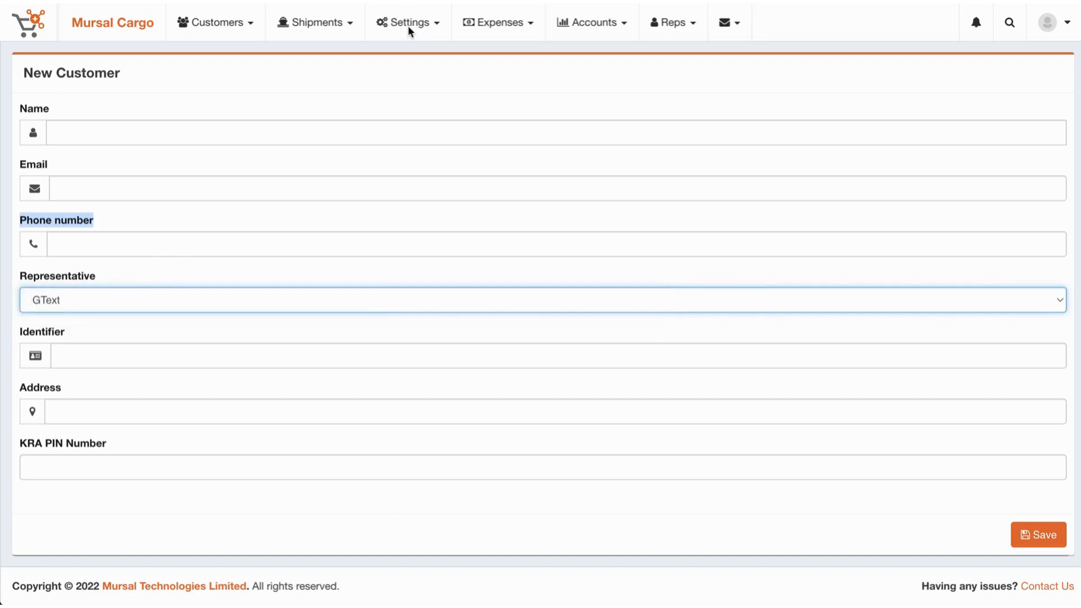
click(409, 28)
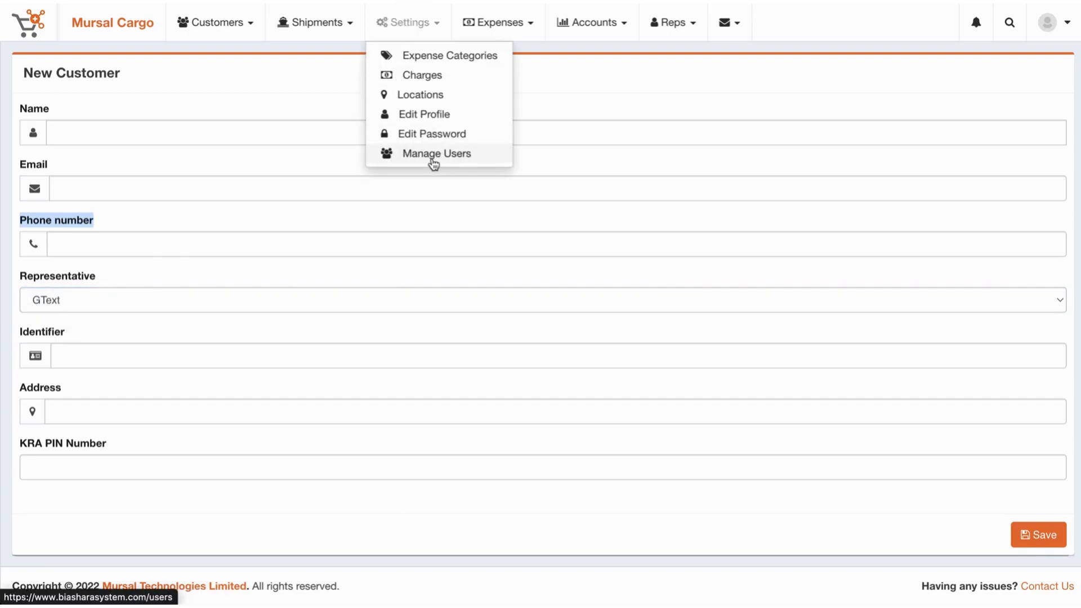
click(247, 192)
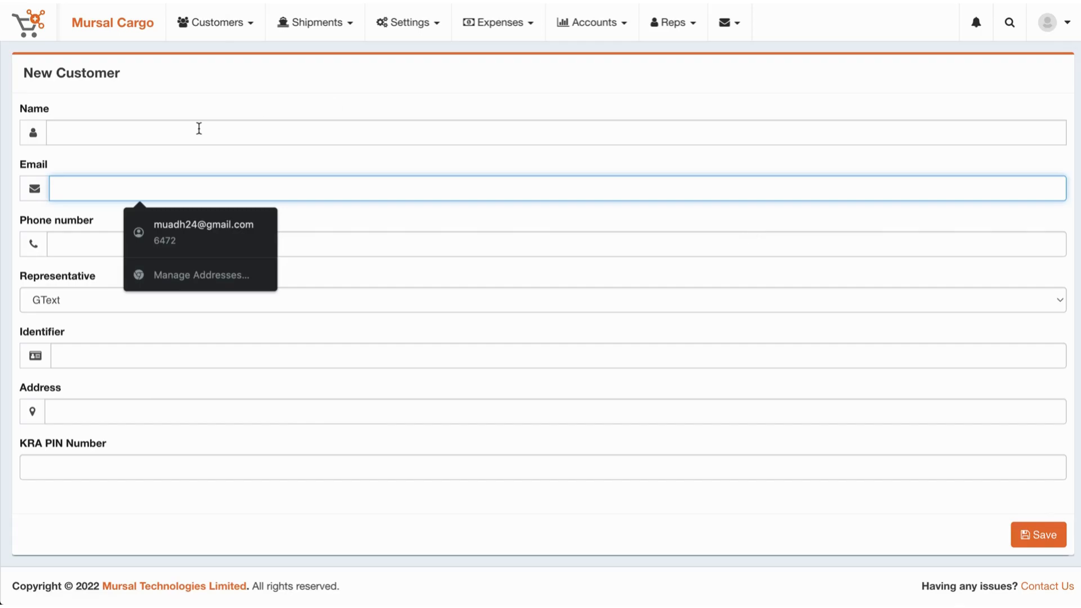
Export the full customer list to Excel, saving it as customers-20_12_2022 in the canva folder
click(226, 37)
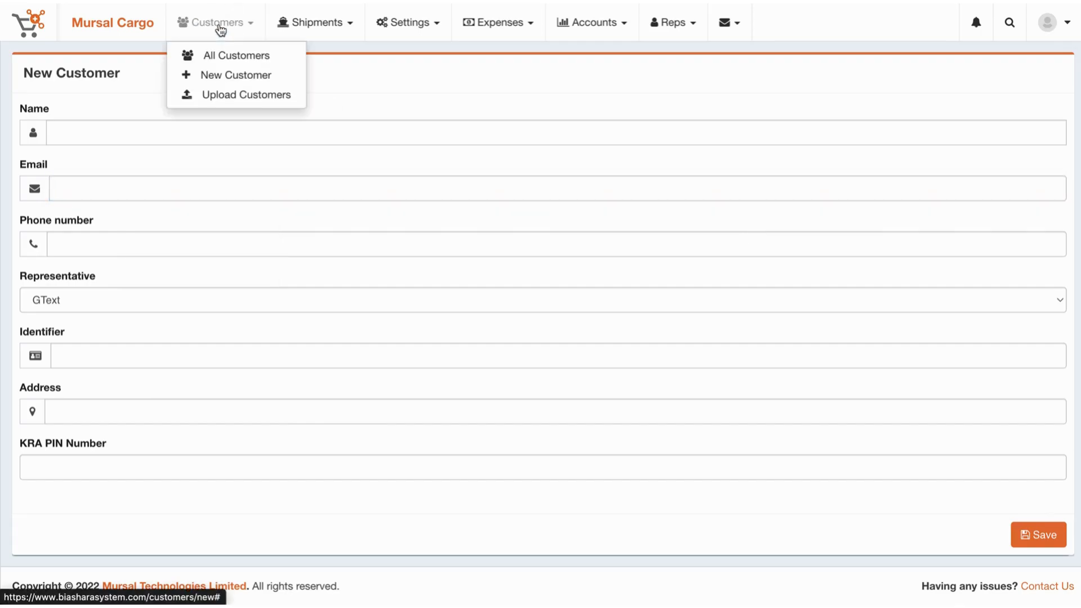
click(221, 62)
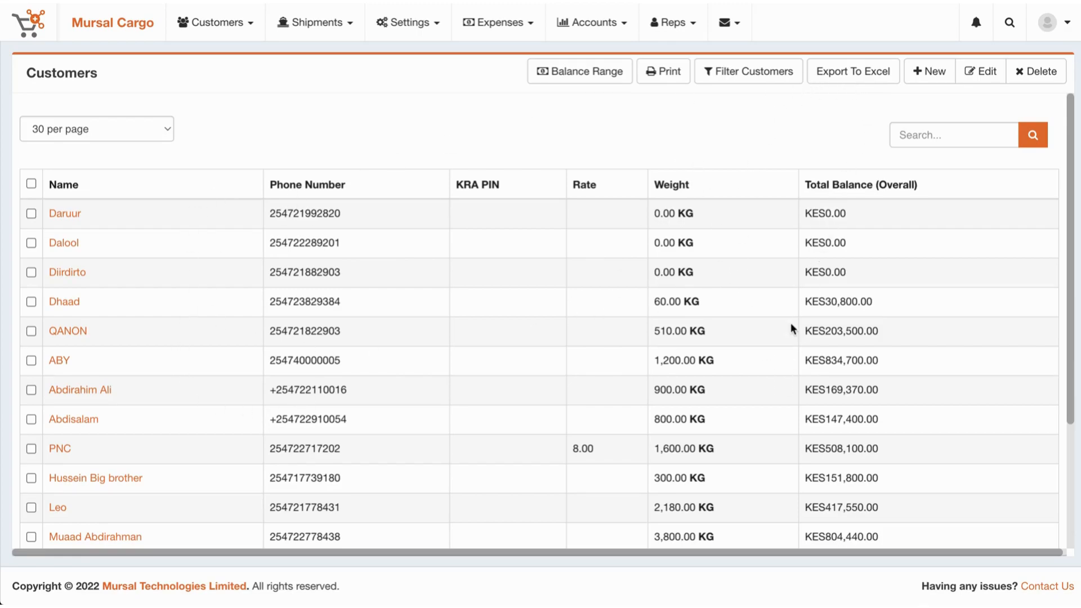
click(860, 71)
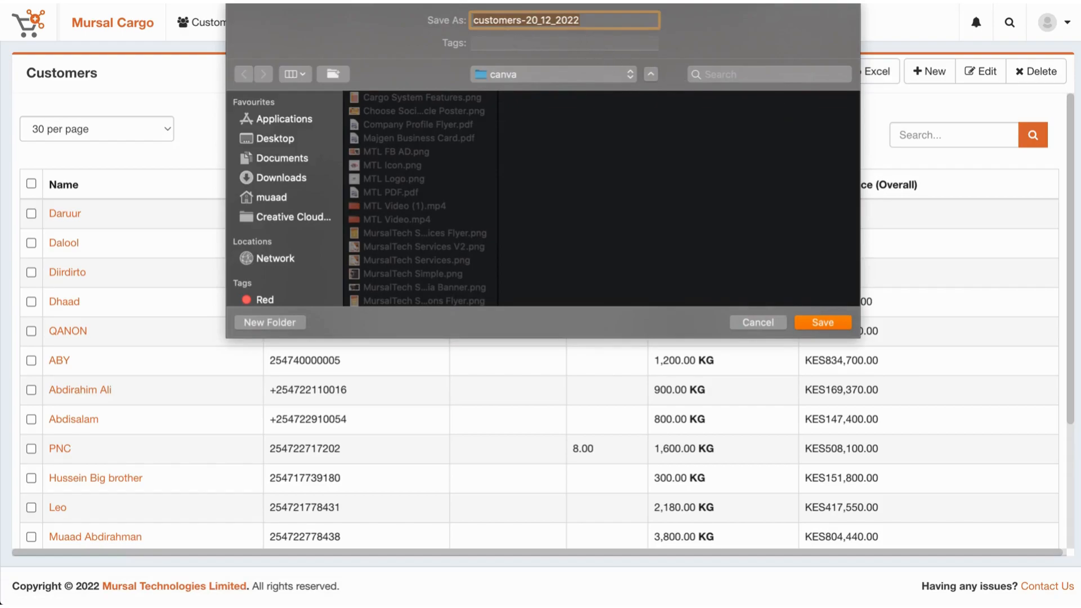
key(Return)
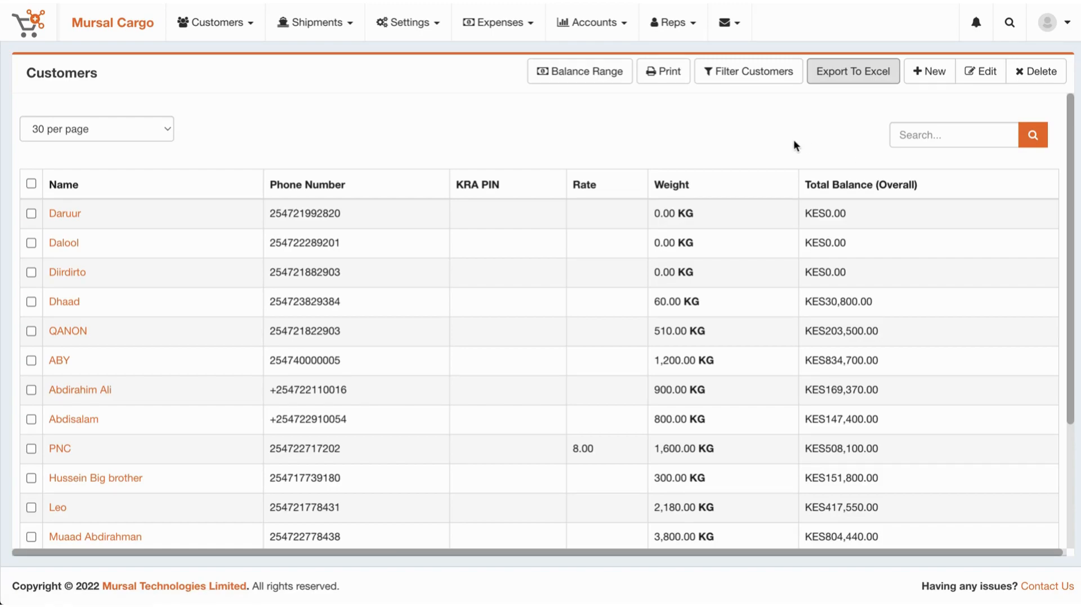
Open the customer filter and examine the available flight and container choices without changing them
click(753, 80)
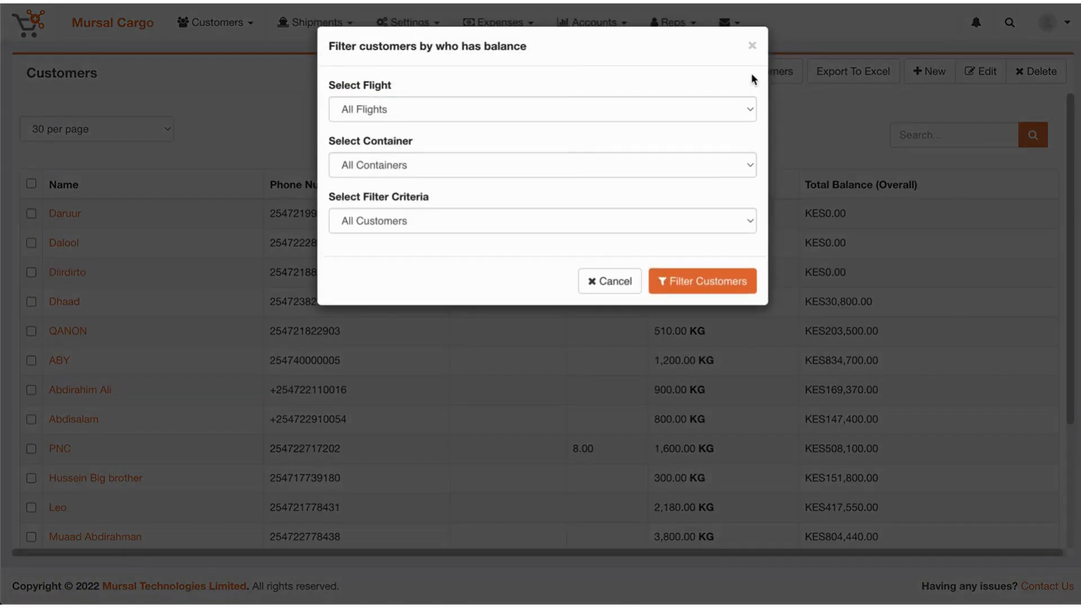
click(591, 109)
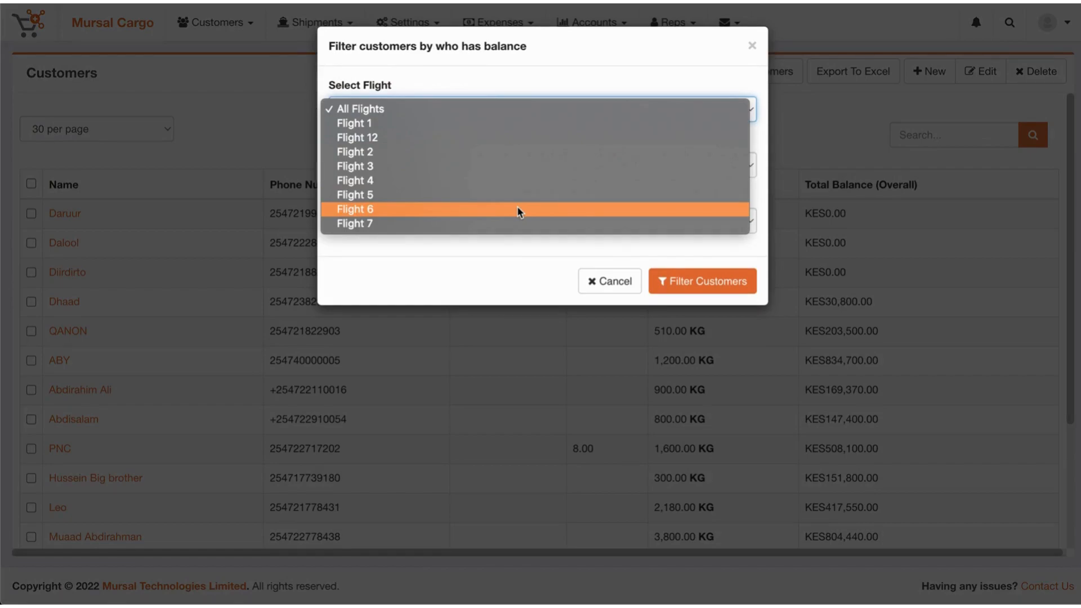
click(558, 79)
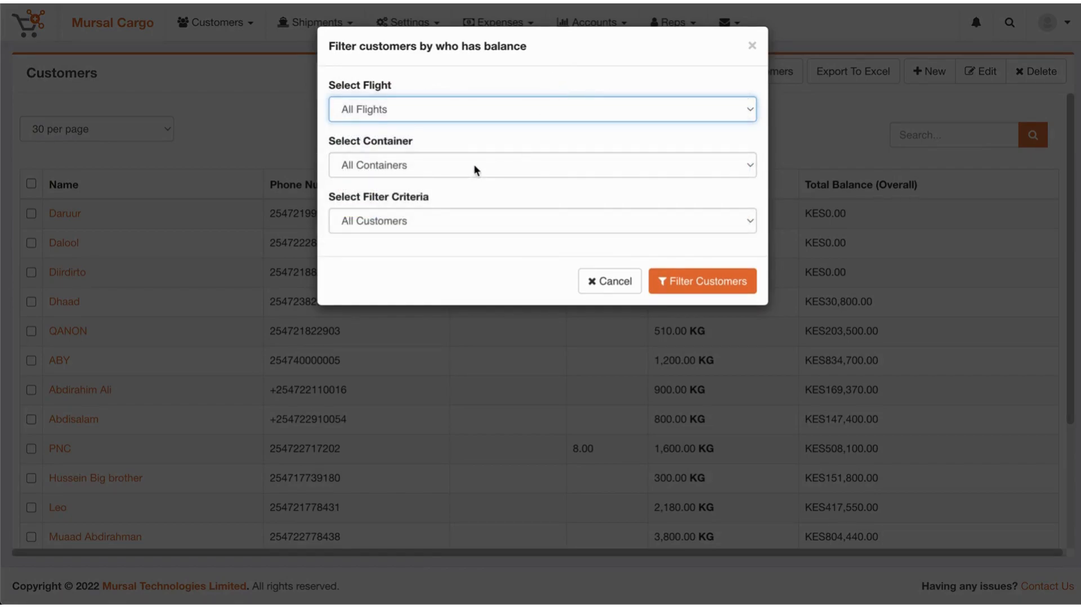
click(474, 170)
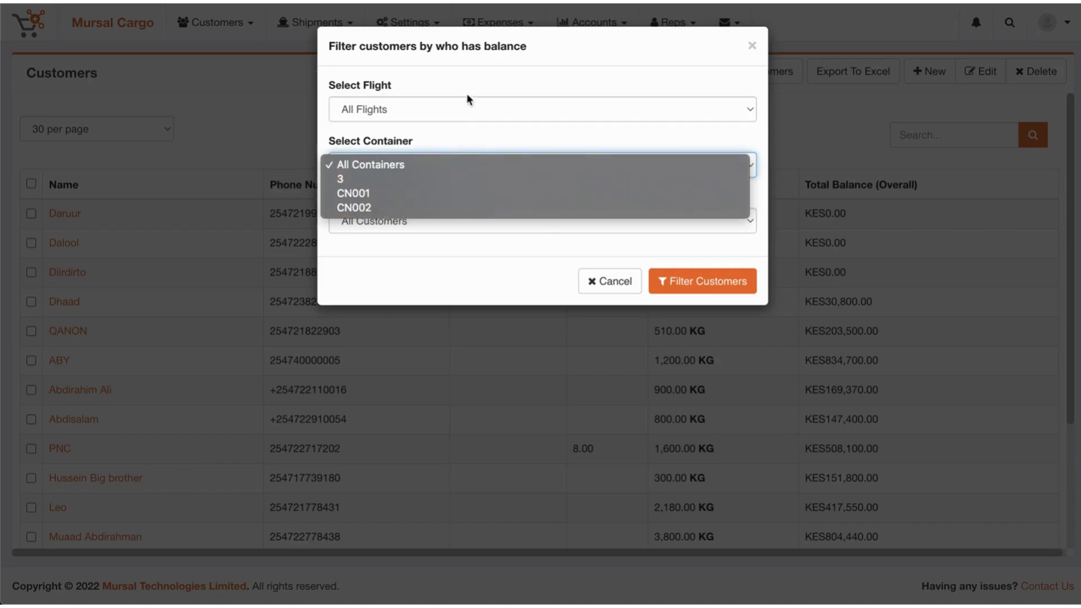
click(355, 100)
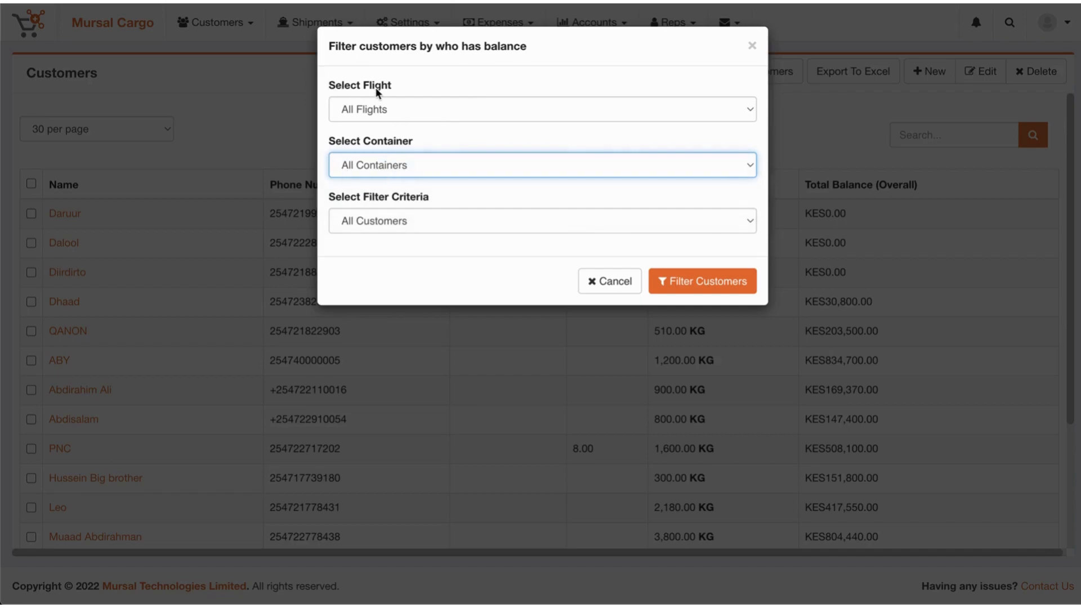
Set the customer filter to Flight 7 and container CN002
click(395, 108)
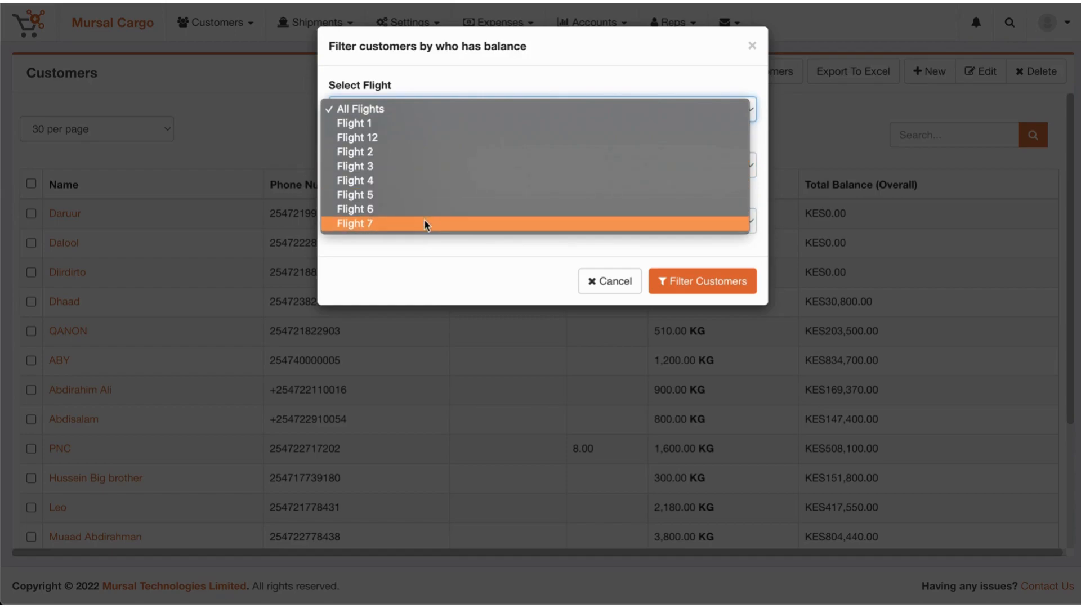
click(391, 224)
click(413, 115)
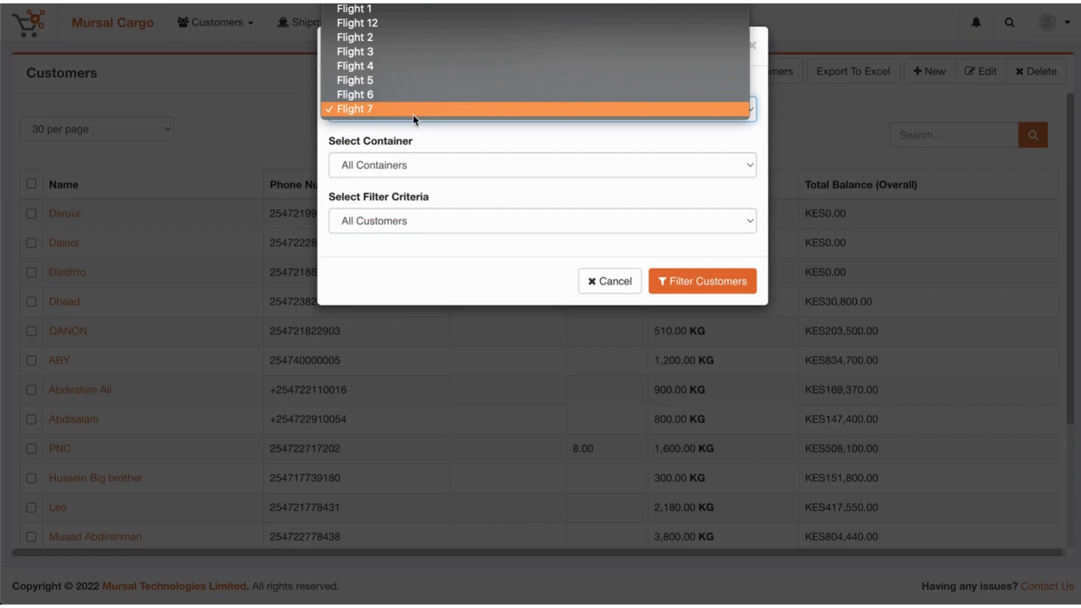
click(405, 157)
click(405, 160)
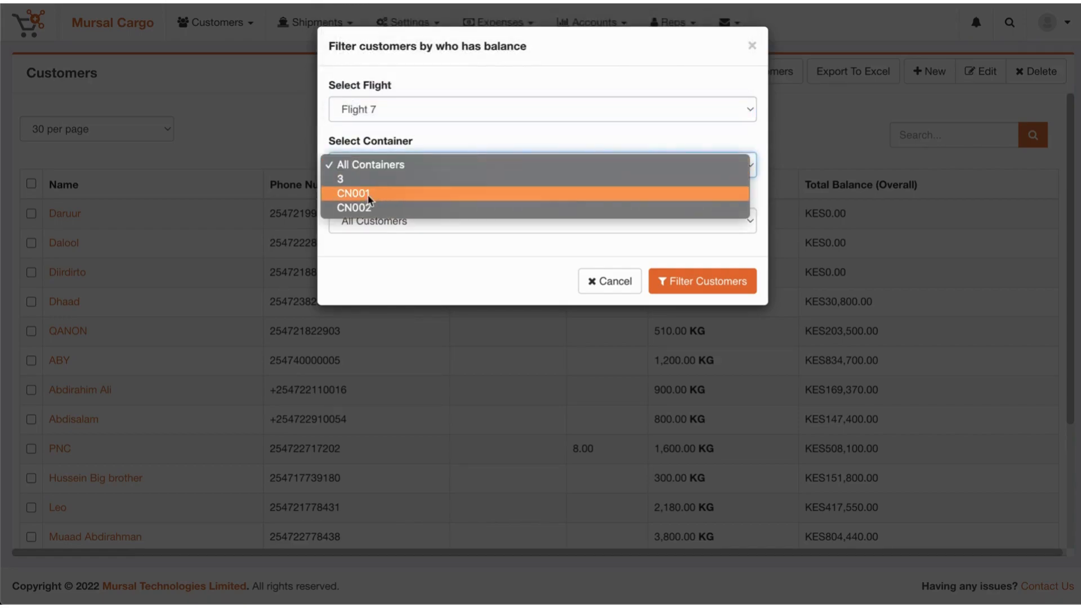
click(355, 207)
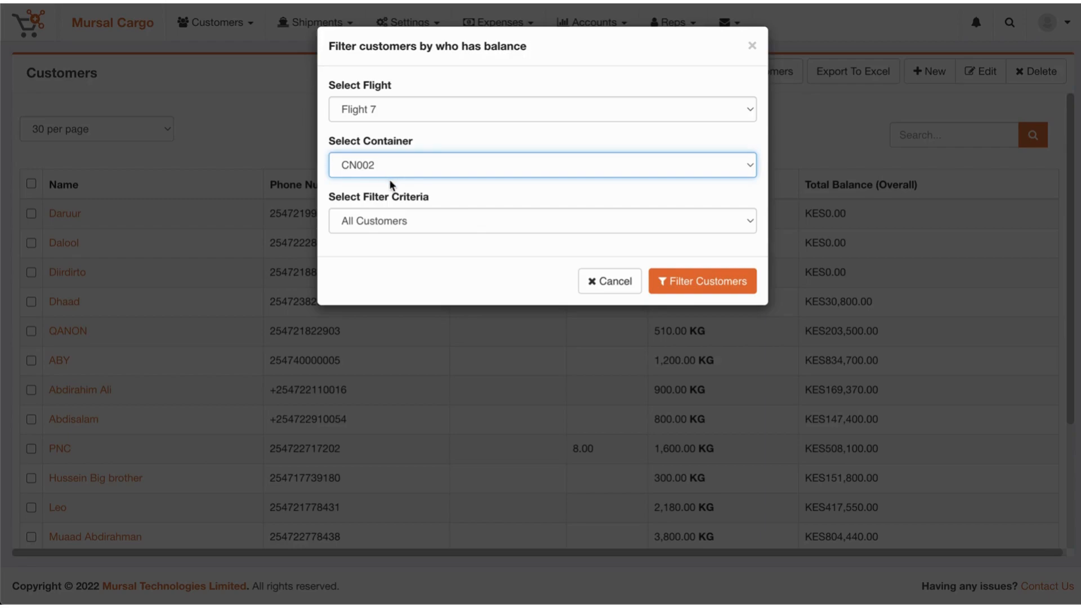
Check the filter criteria choices and cancel the customer filter without applying it
click(398, 223)
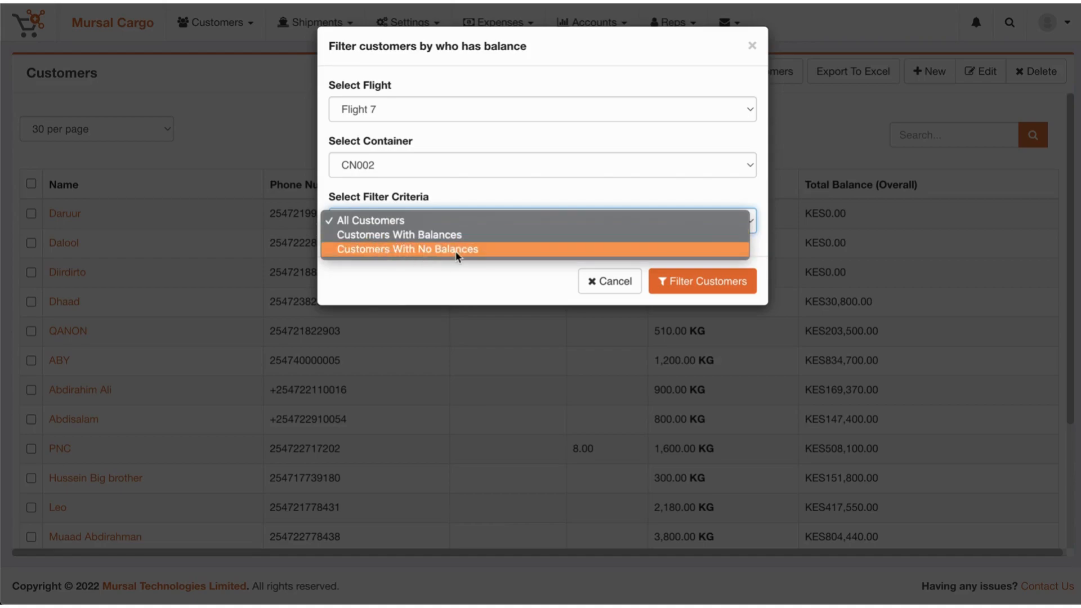
click(607, 281)
click(607, 282)
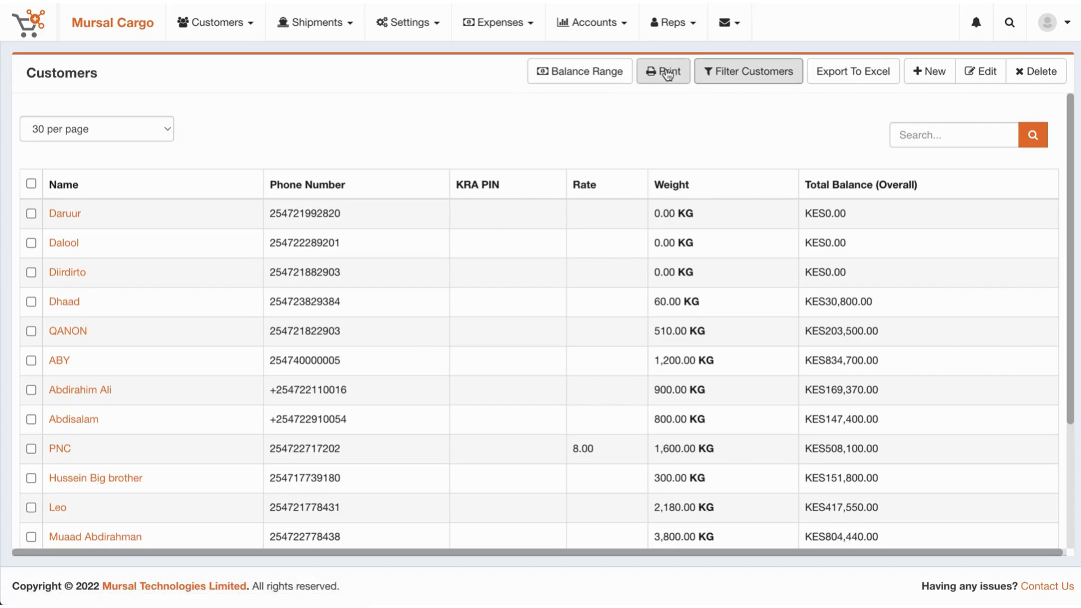
Preview the customer list printout, check the available print destinations, and return to the customer list without printing
click(667, 73)
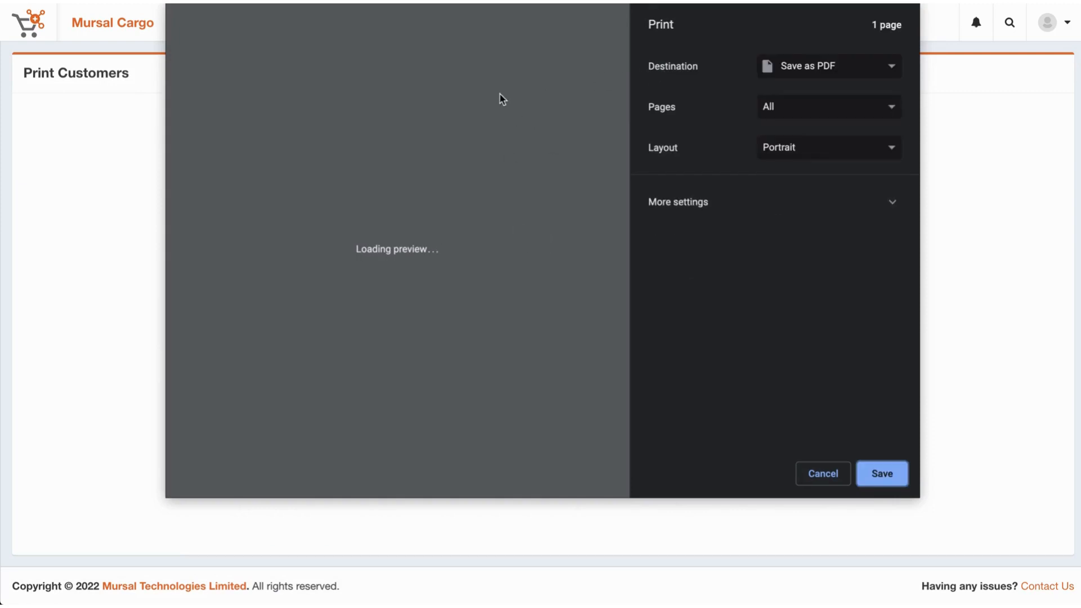
click(796, 69)
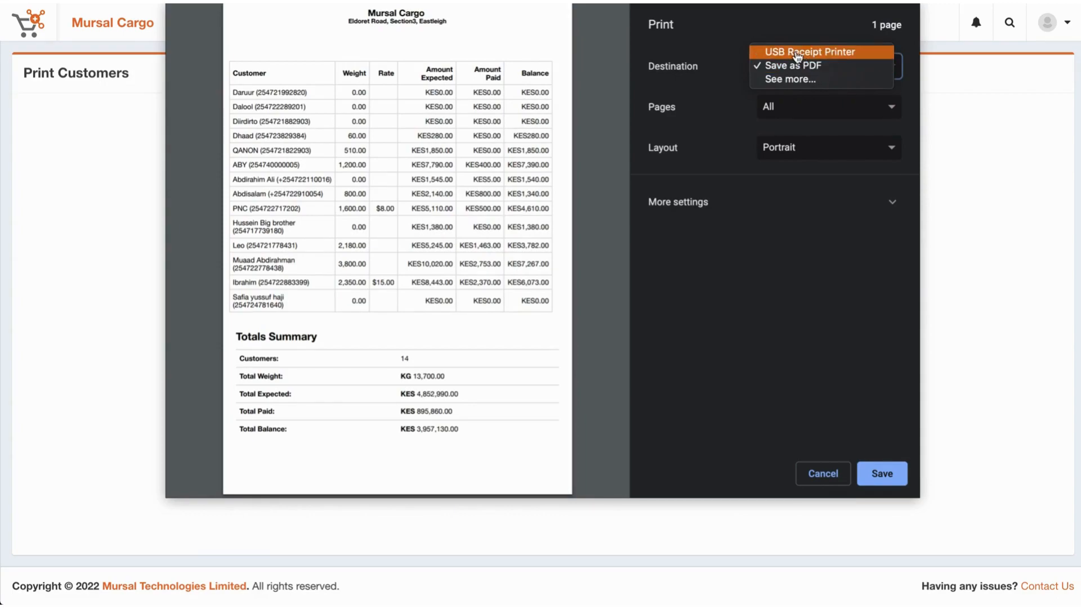
click(672, 51)
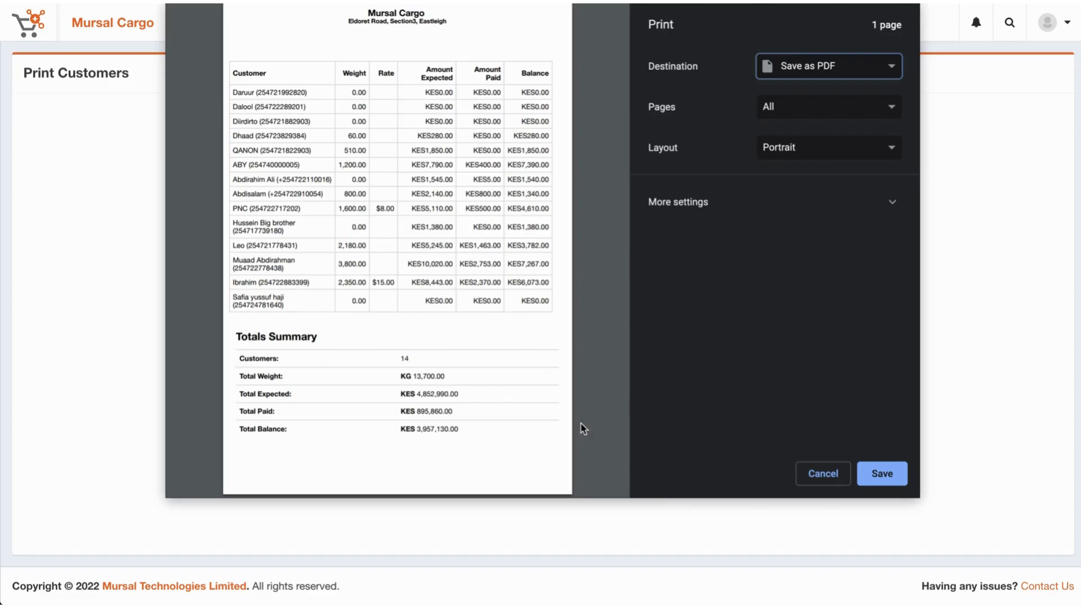
click(818, 475)
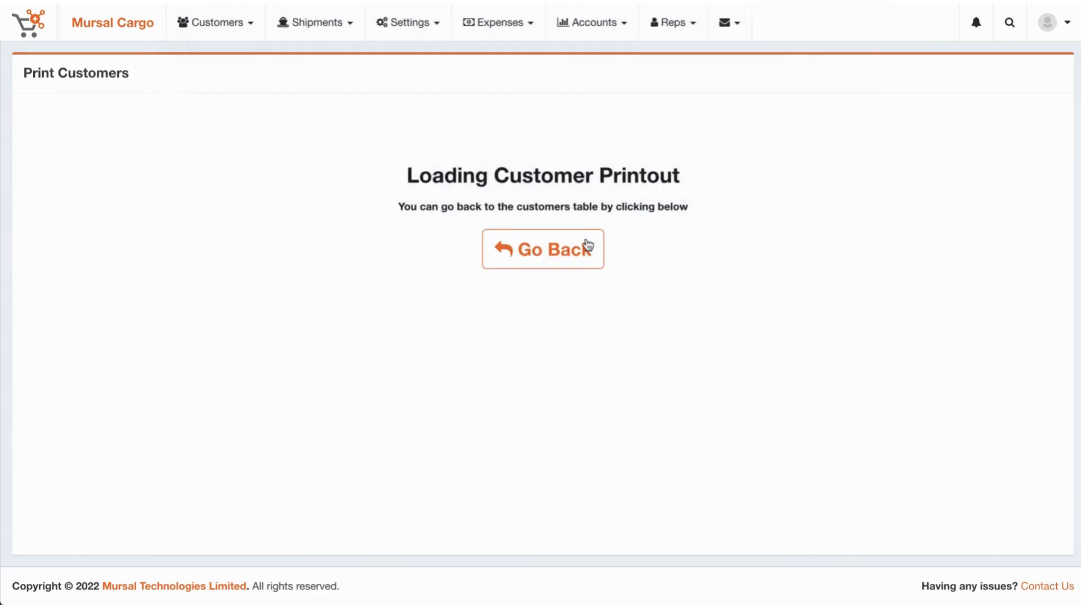
click(581, 251)
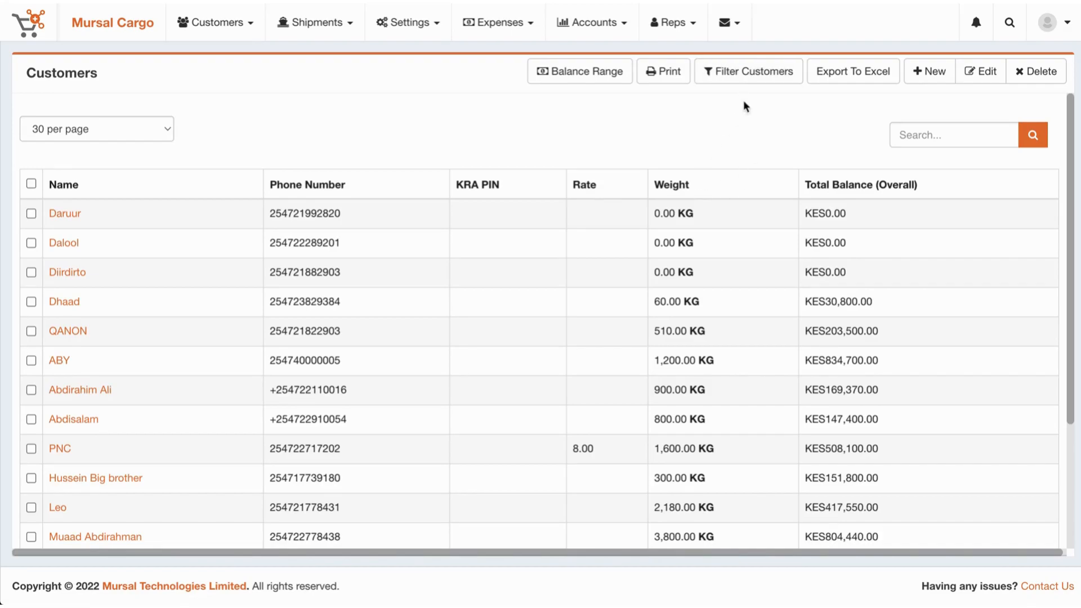
Filter the customer list by Customers With Balances for all flights and all containers
click(758, 83)
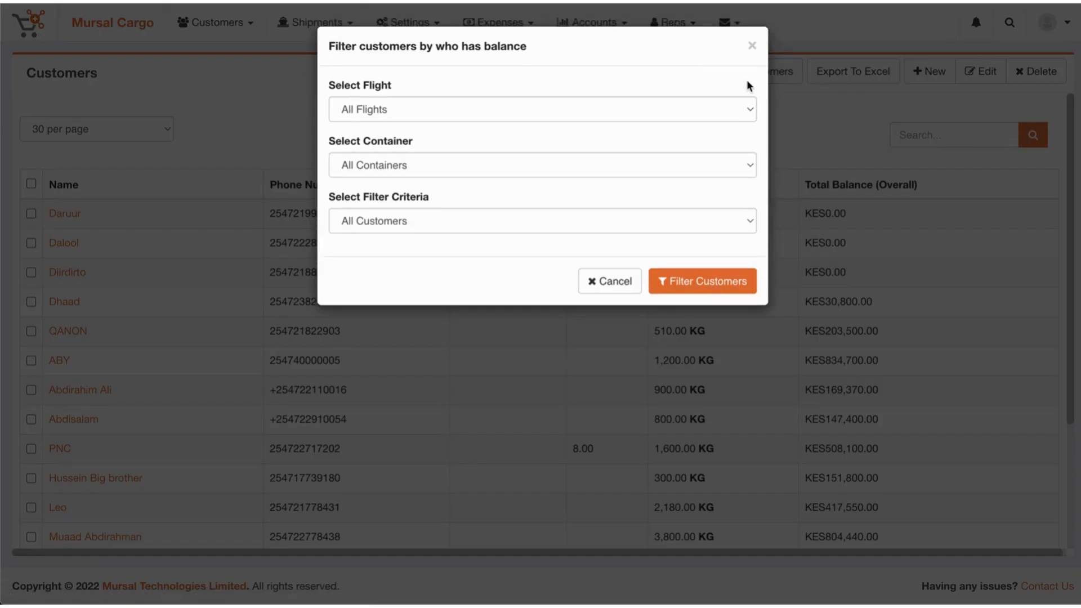
click(443, 224)
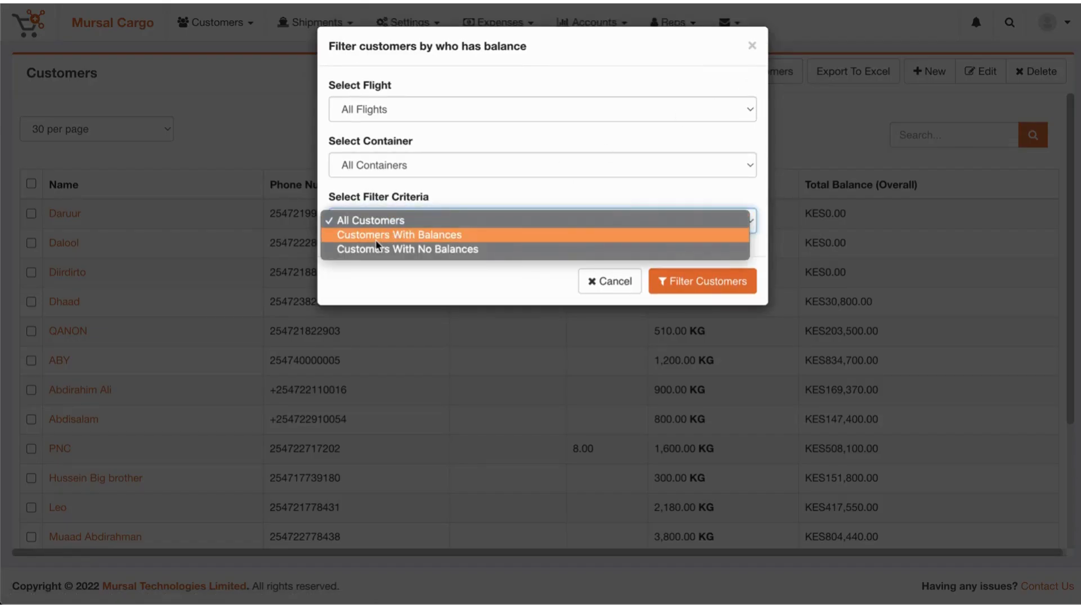
click(407, 234)
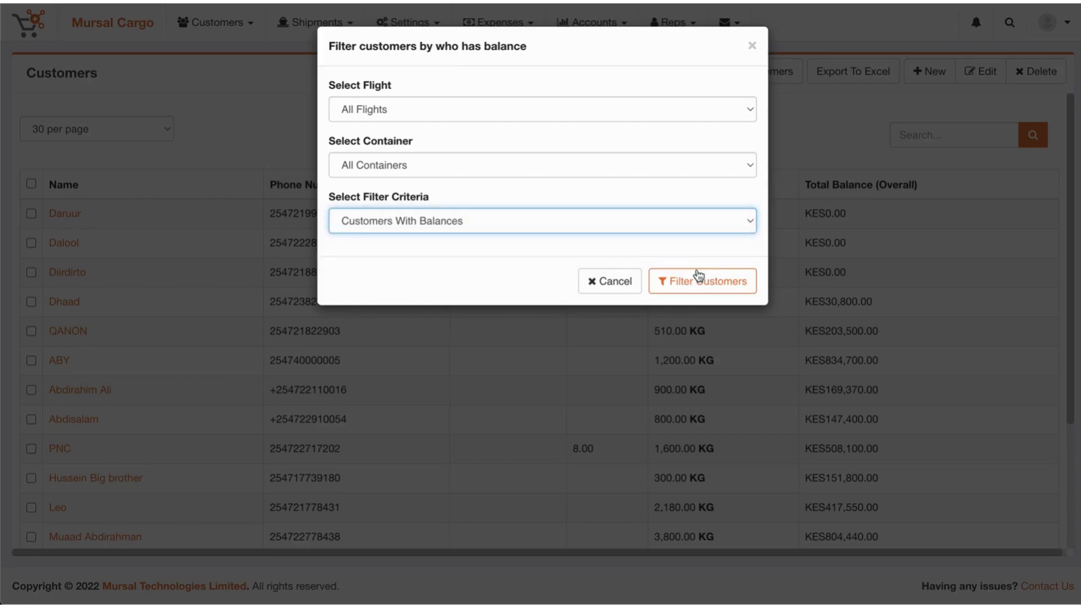
click(701, 281)
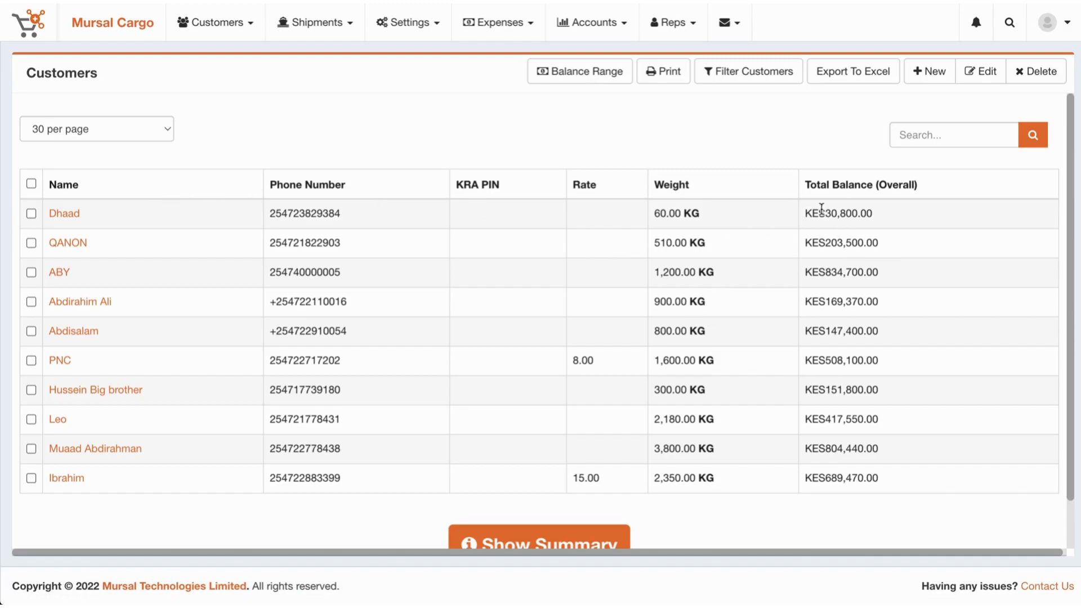
Review the total balances of the filtered customers and show the totals summary below the list
drag(803, 214, 879, 308)
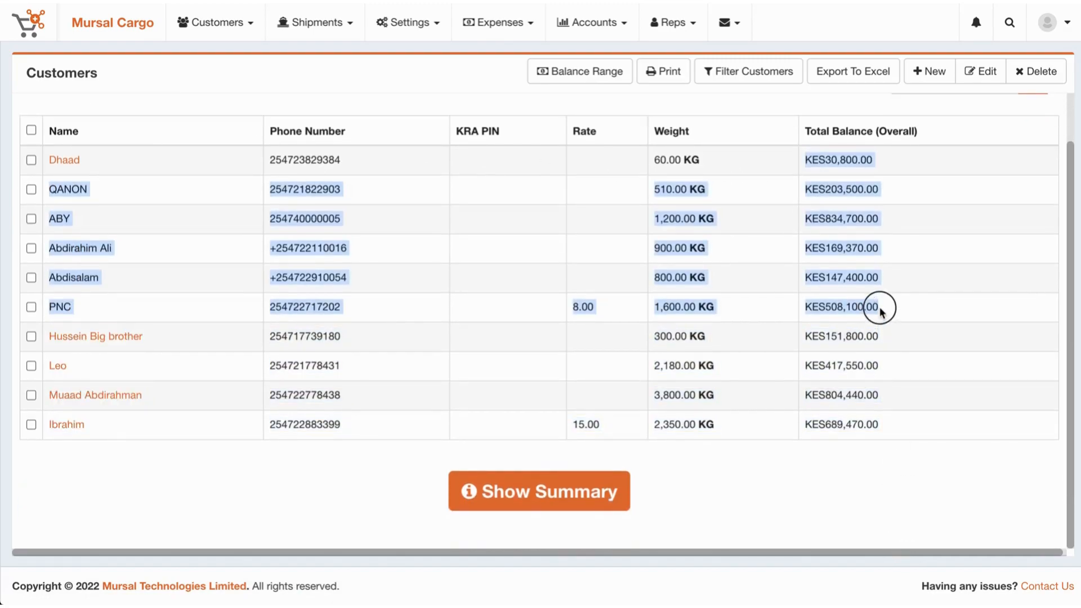
click(583, 484)
scroll(818, 329, down, 3)
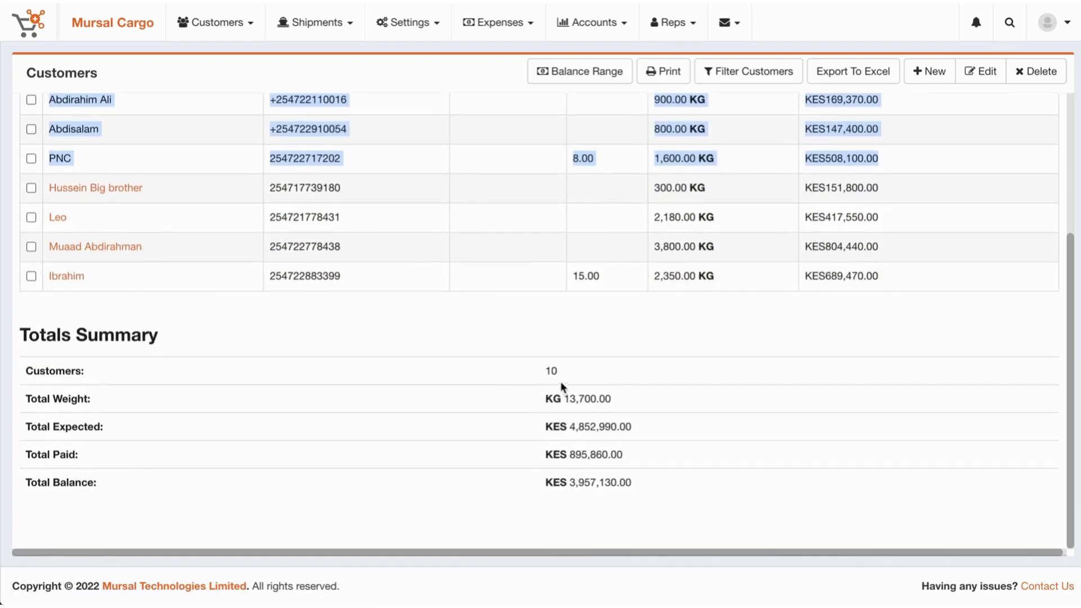
Examine the customer count, total weight, total expected, total paid and total balance in the Totals Summary
drag(563, 373, 539, 373)
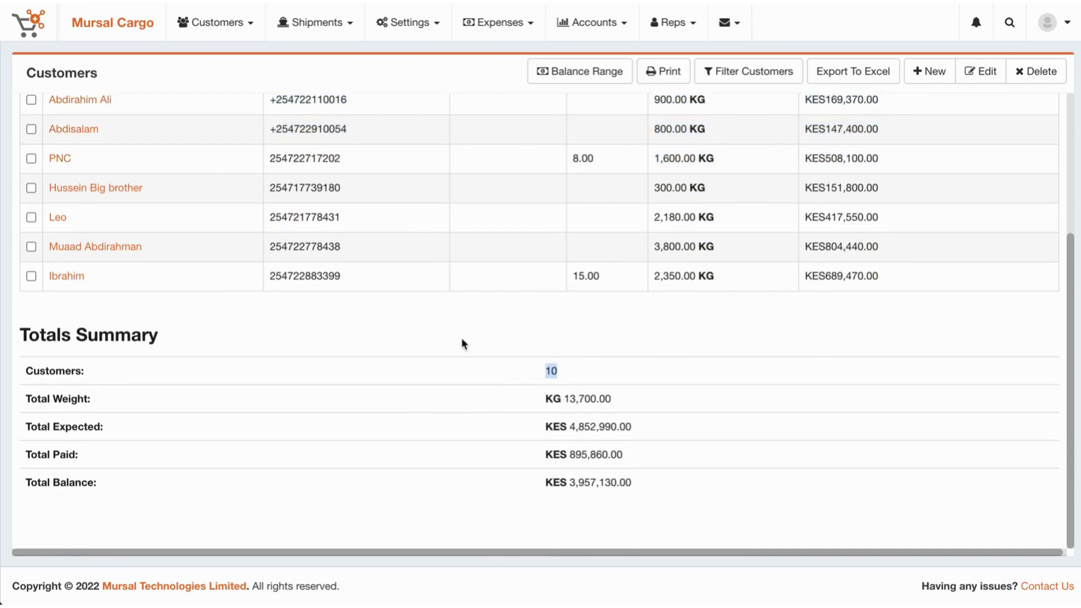
drag(615, 397, 564, 398)
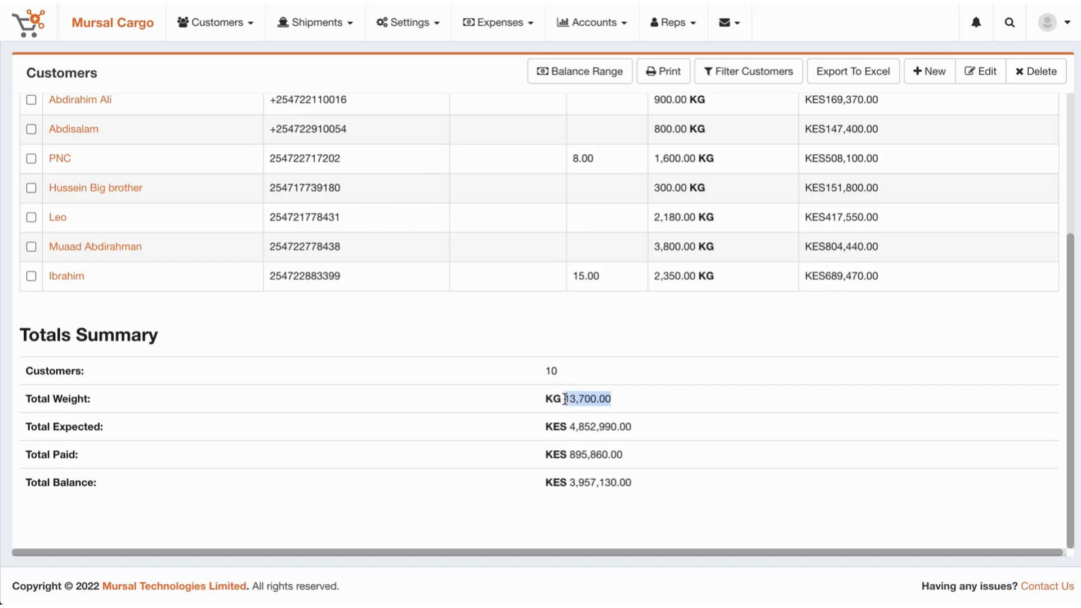
click(616, 398)
drag(648, 427, 570, 426)
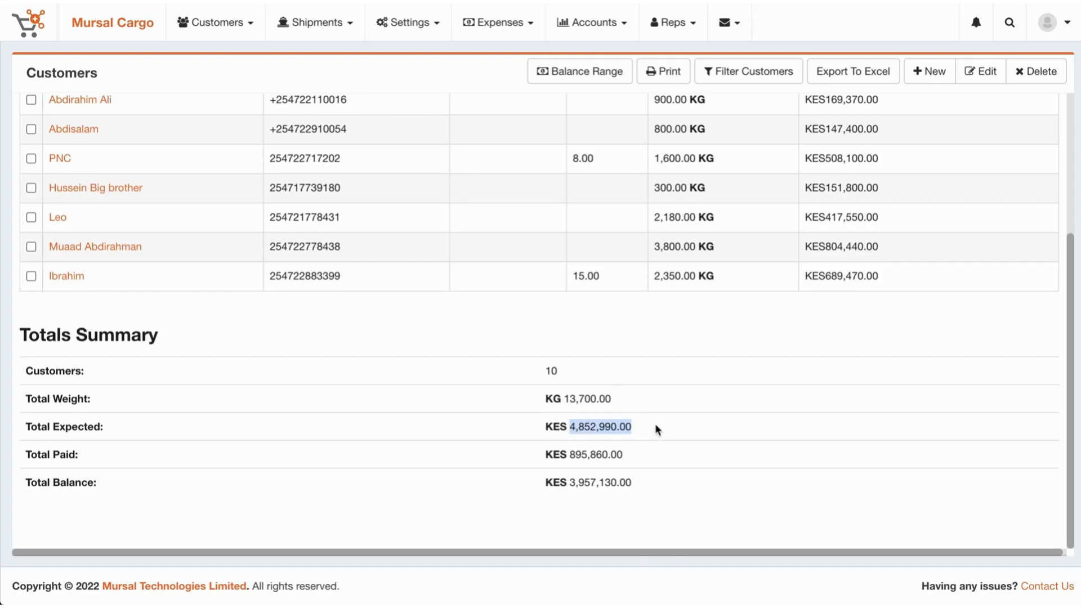
click(648, 431)
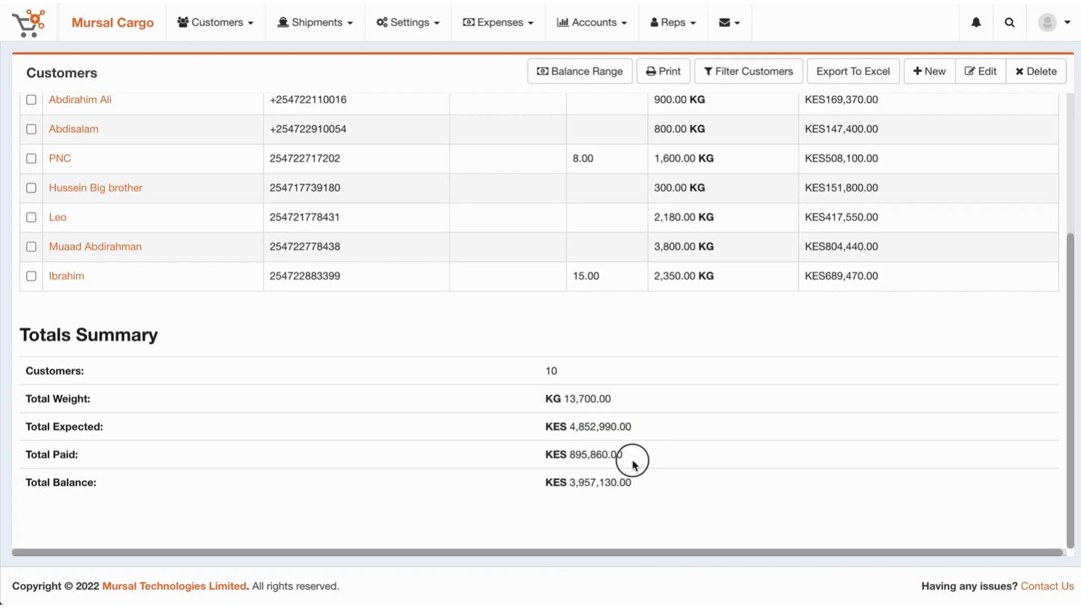
drag(632, 461, 552, 454)
drag(615, 482, 526, 489)
scroll(526, 490, up, 4)
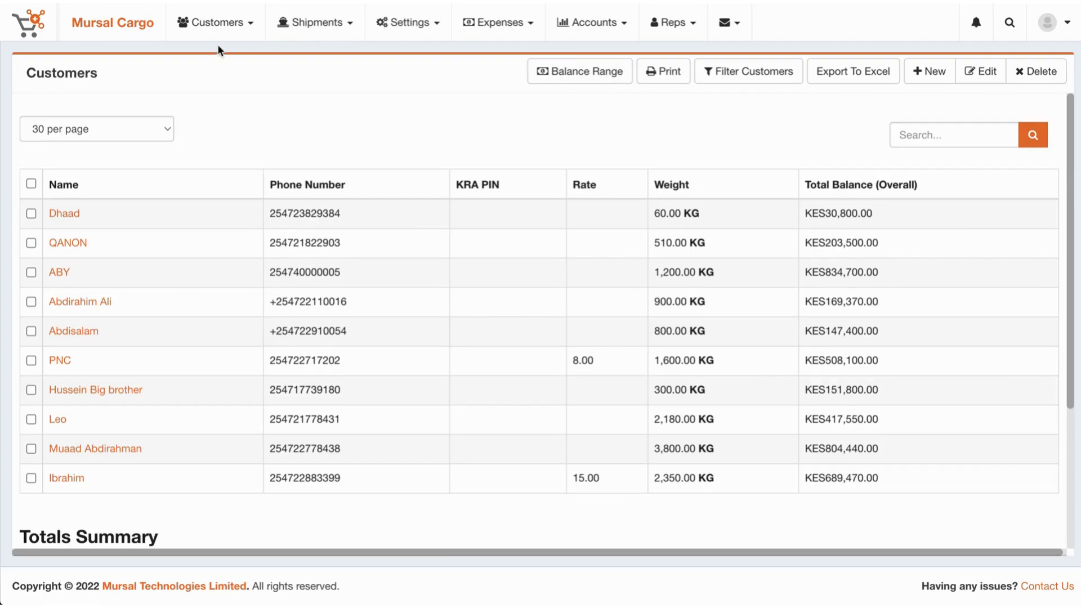
Filter the list by Customers With No Balances, check the result, and return to the full customer list
click(235, 22)
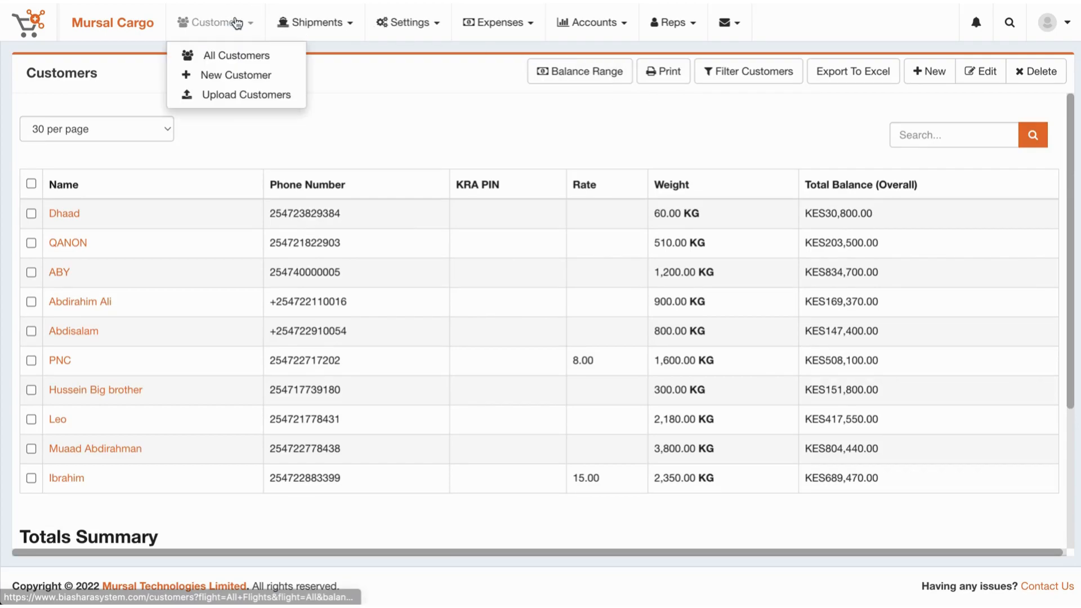
click(674, 102)
click(749, 72)
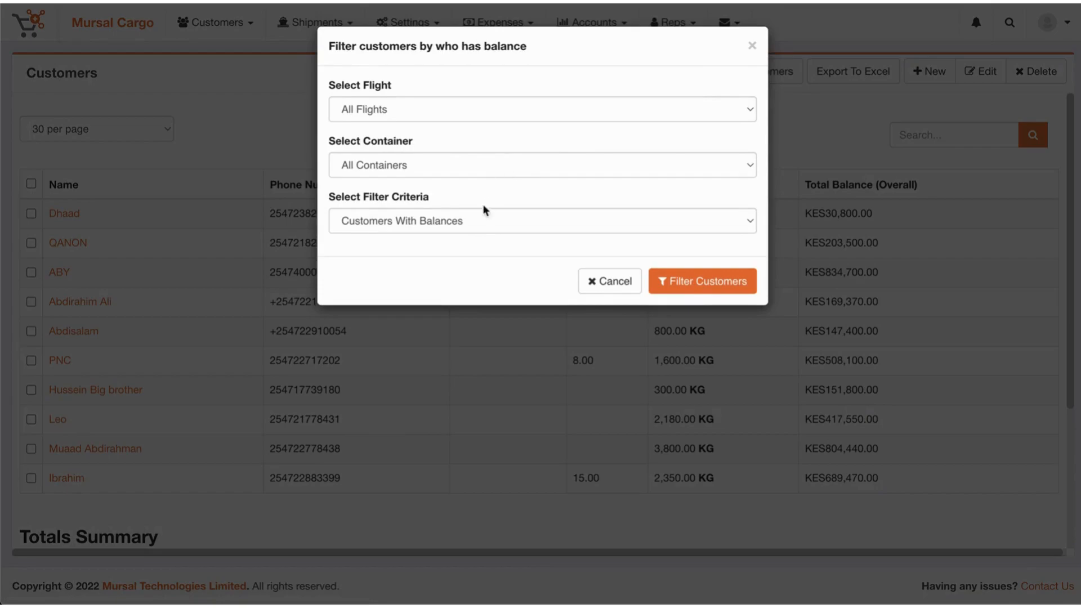
click(475, 225)
click(479, 236)
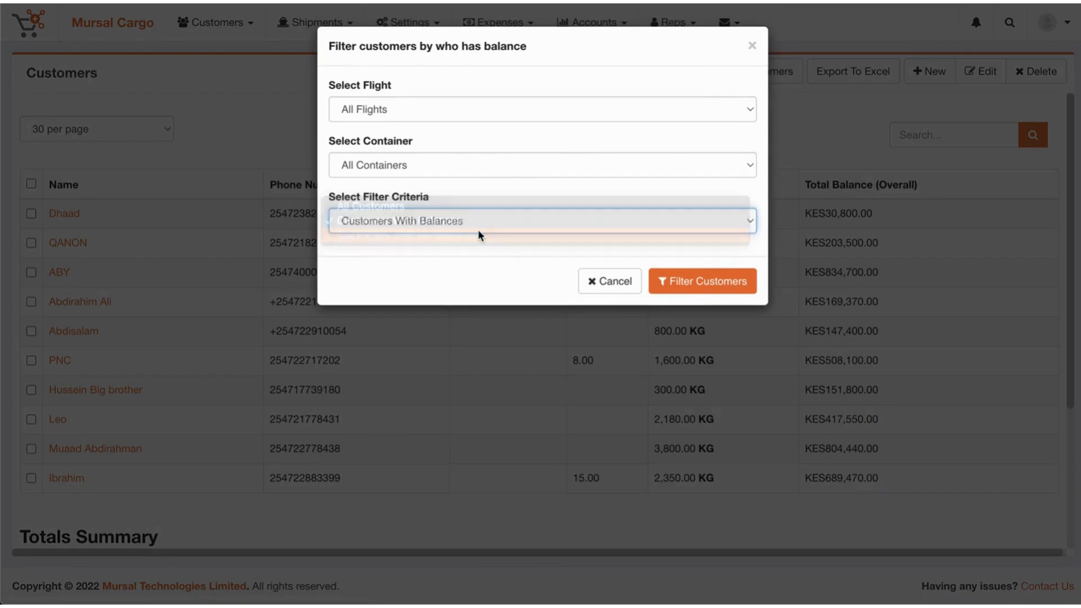
click(730, 288)
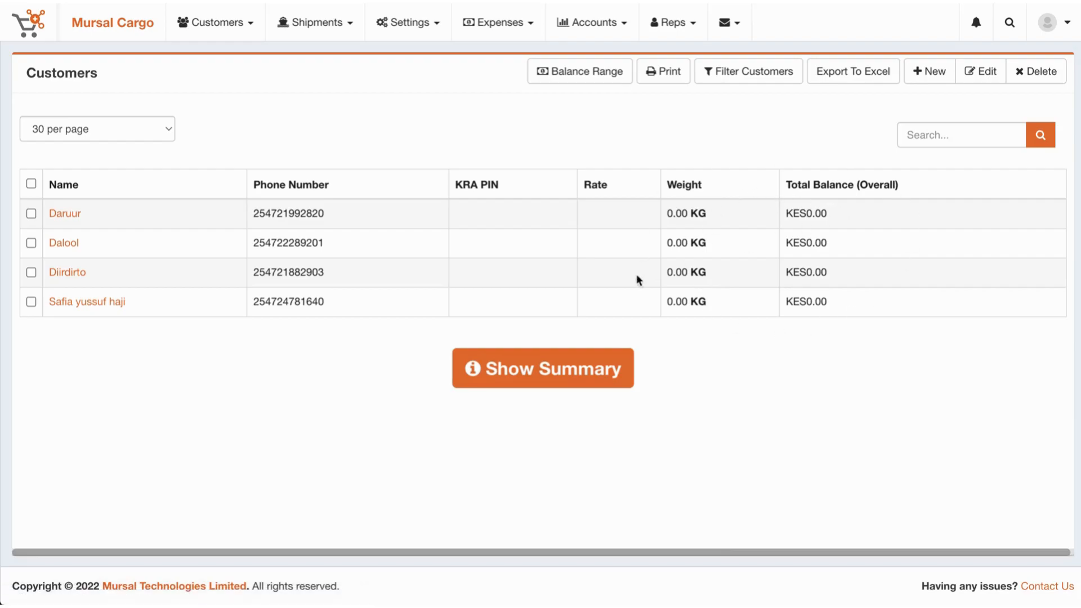
click(212, 32)
click(205, 48)
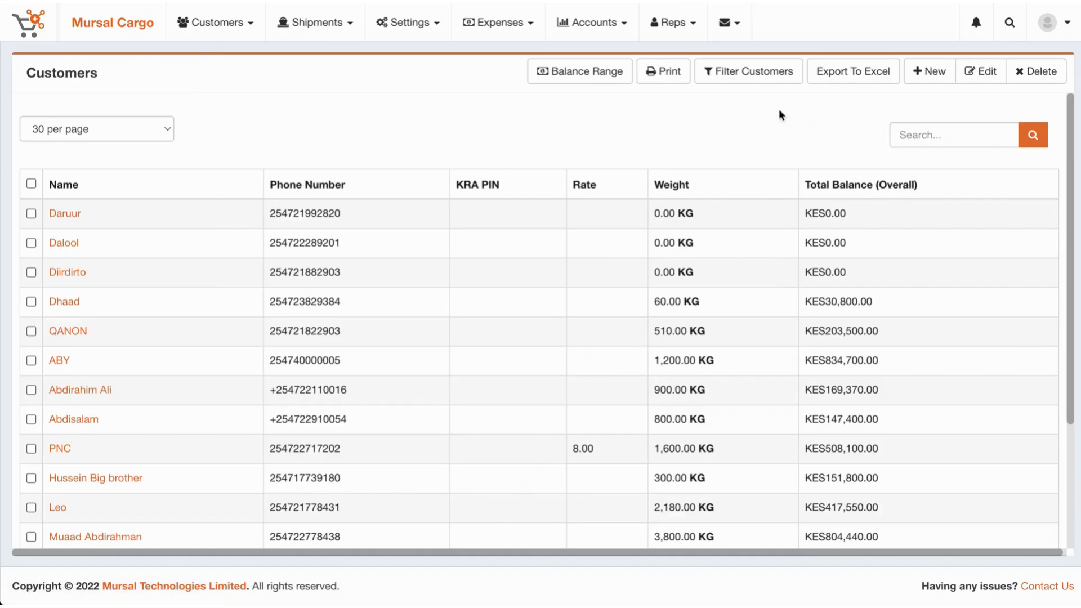
Filter the customers by a balance range from 100000 to 200000 and check the balances of the listed customers
click(581, 72)
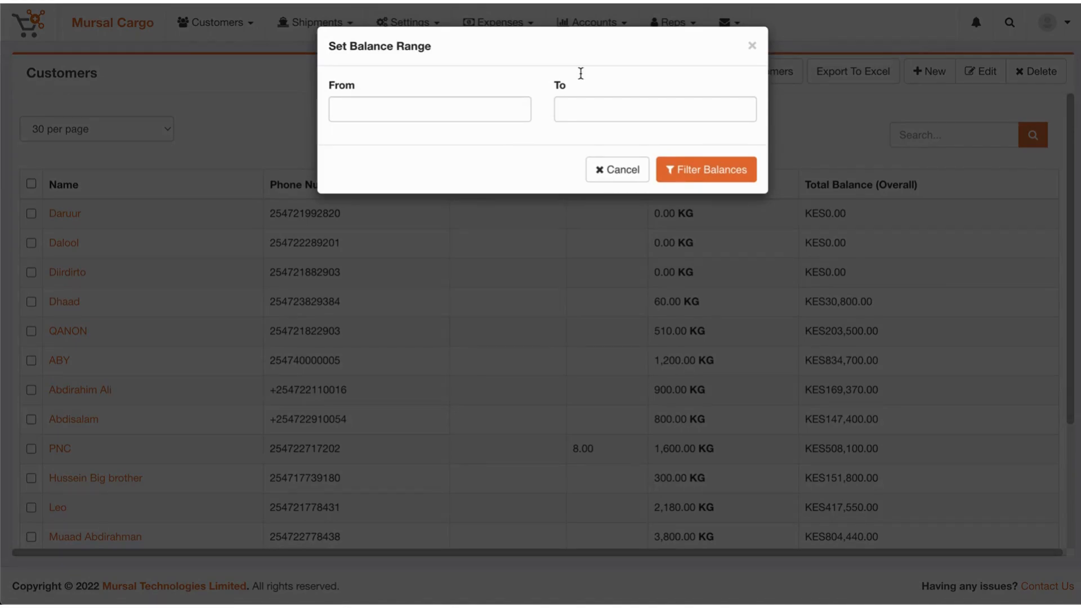
click(459, 116)
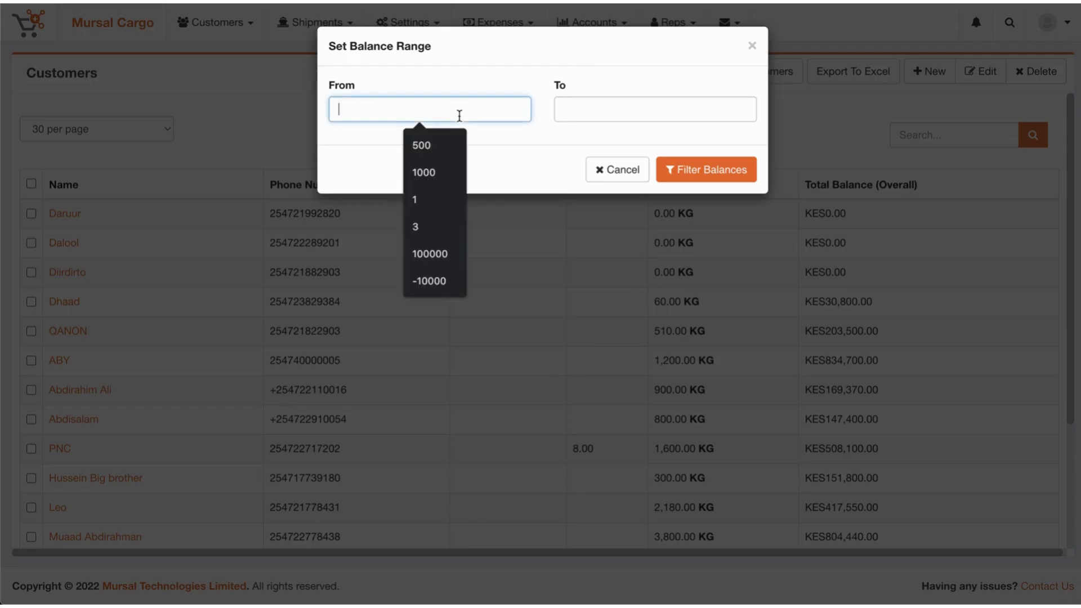
text(10000)
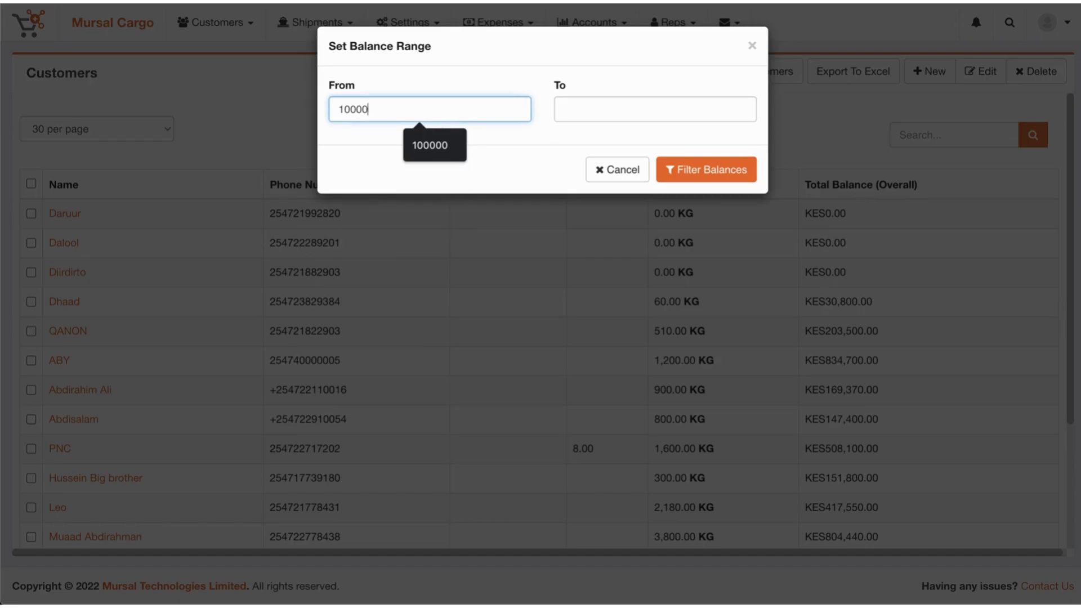
text(0)
click(564, 109)
text(2)
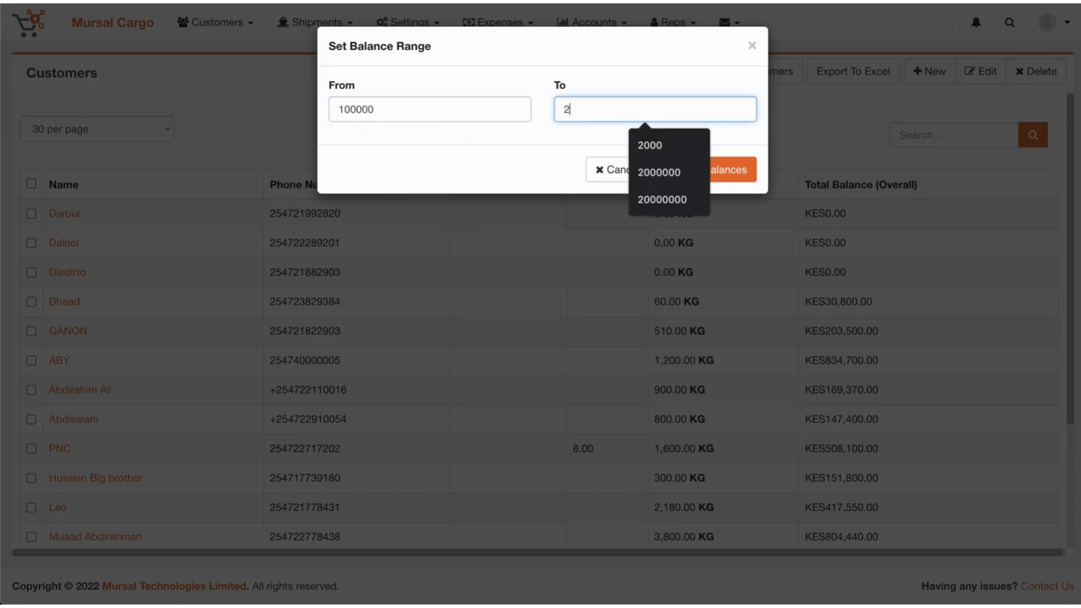
text(0000)
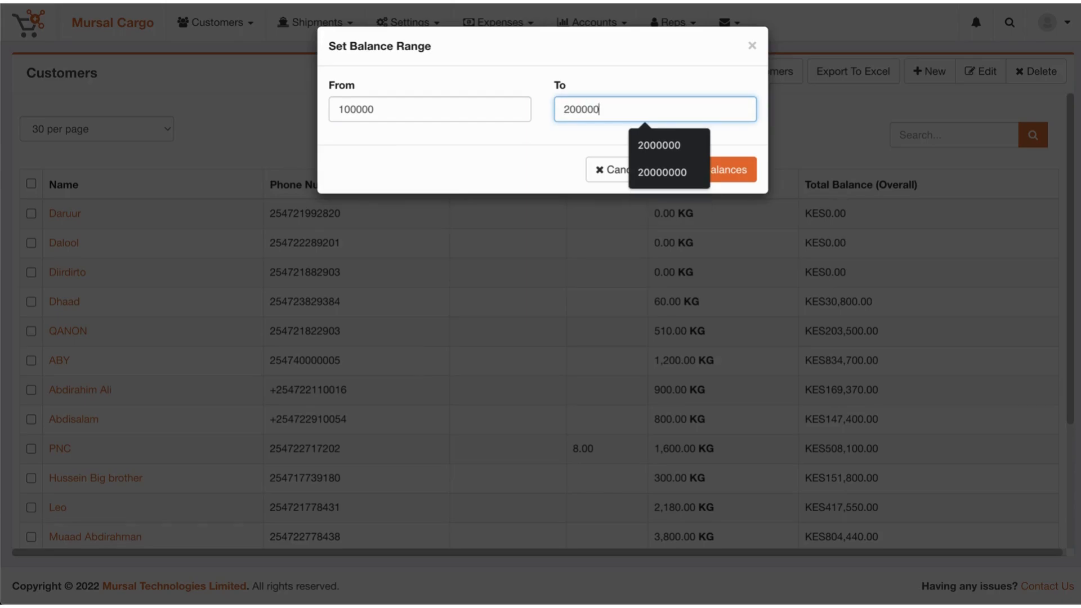
click(356, 109)
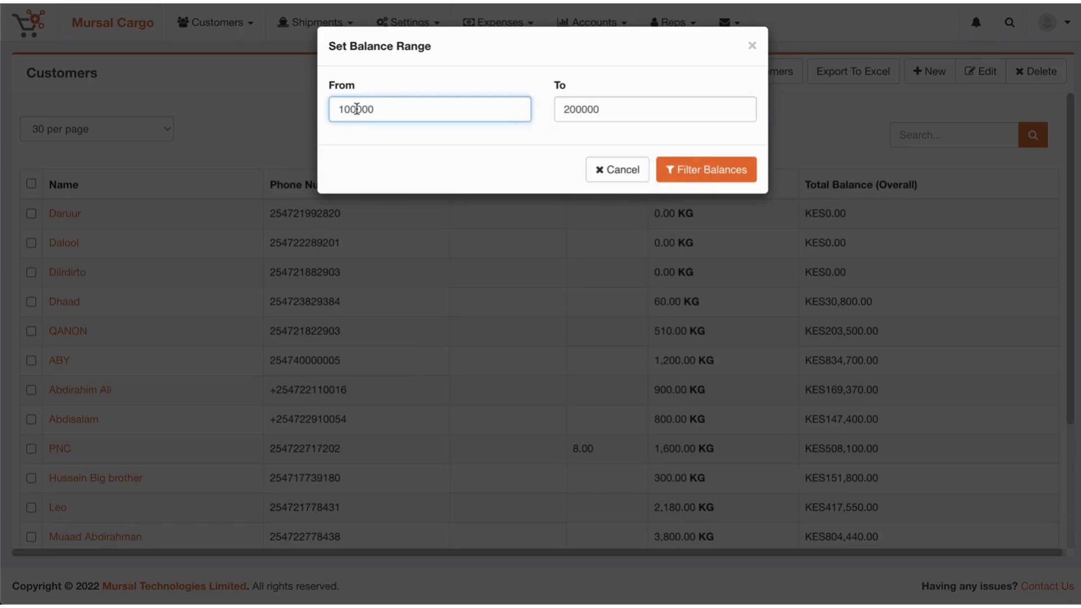
click(581, 114)
click(734, 171)
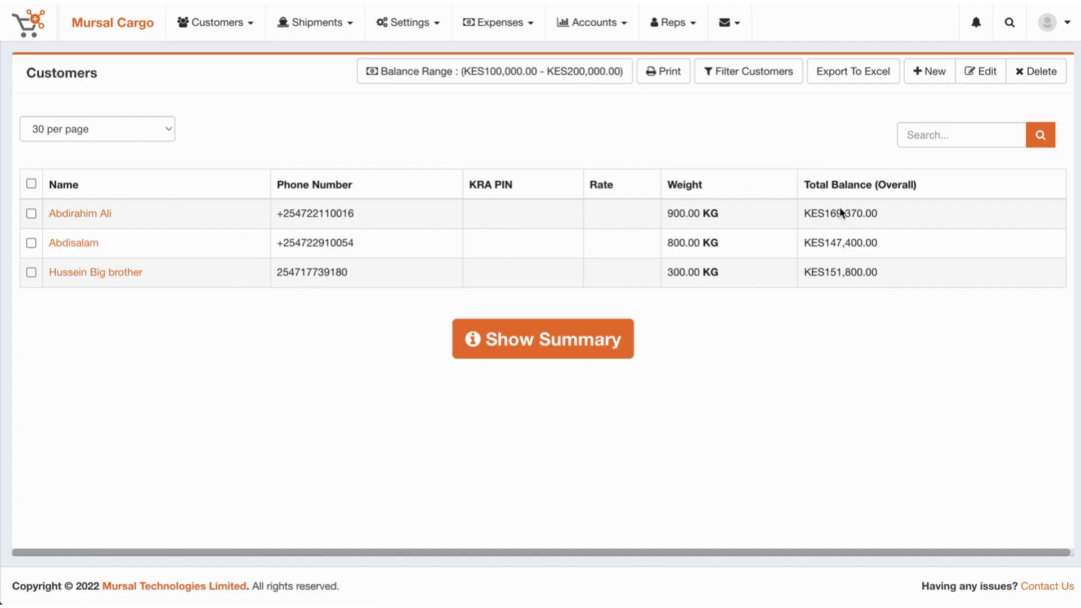
drag(804, 212, 885, 276)
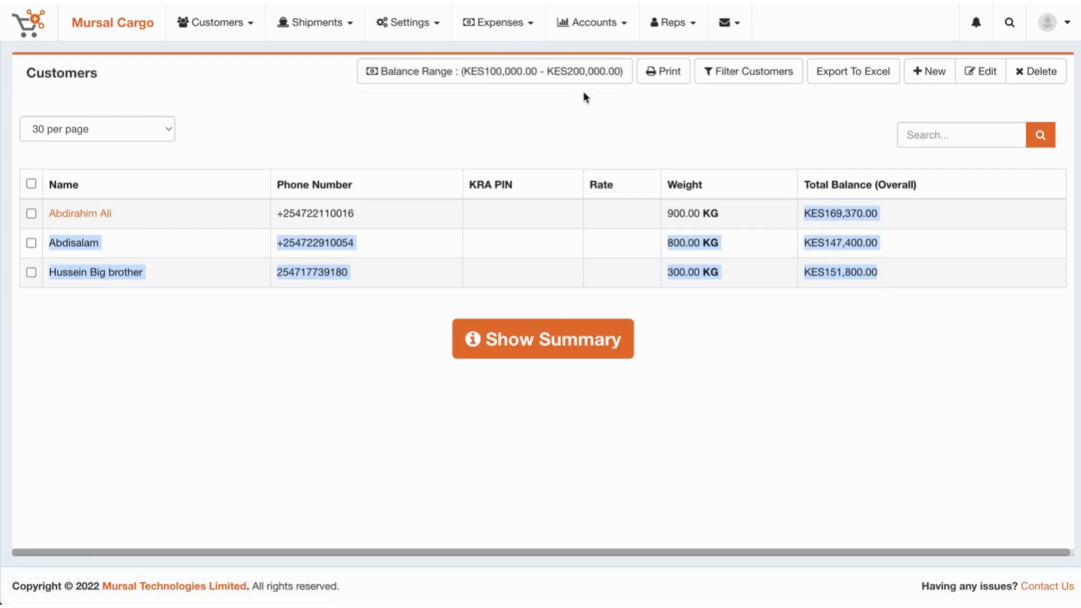
Preview the printout of the filtered customers, review the customer and balance columns, and return to the customers table without saving
click(662, 73)
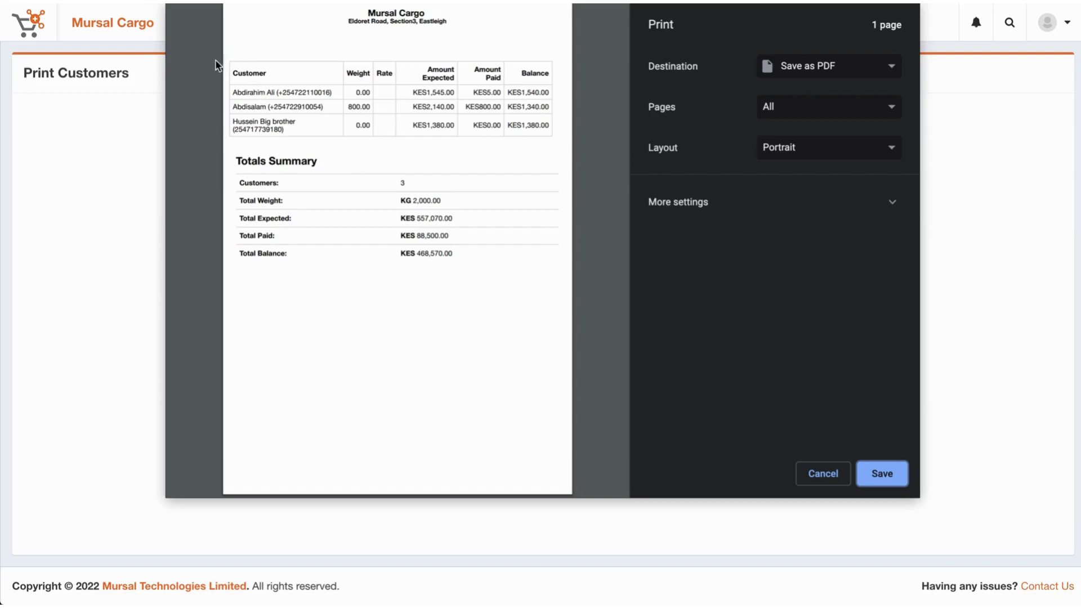
drag(332, 92, 265, 90)
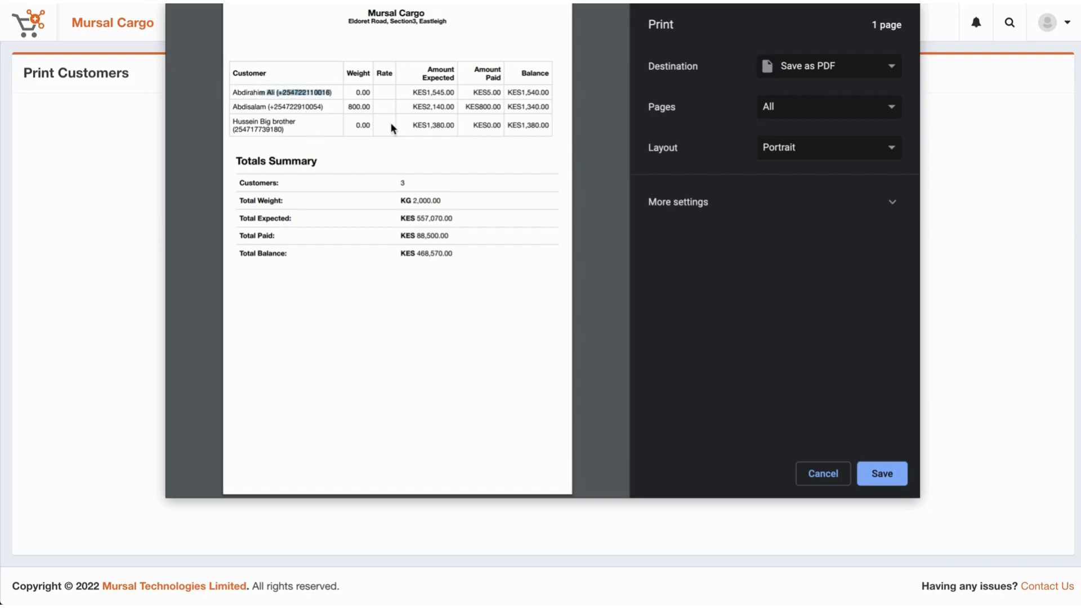
drag(503, 92, 551, 92)
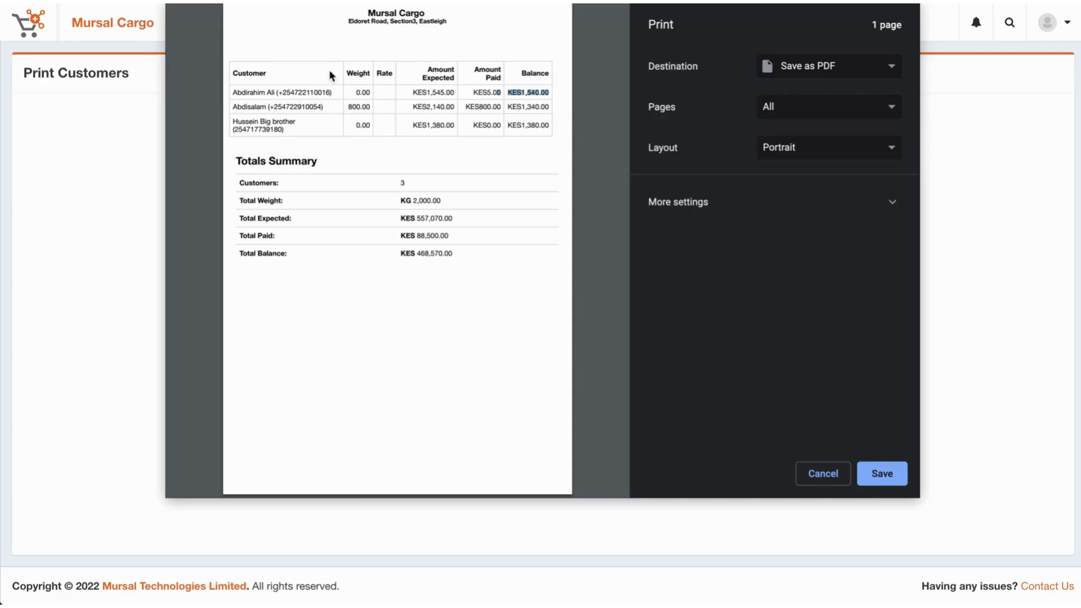
click(822, 475)
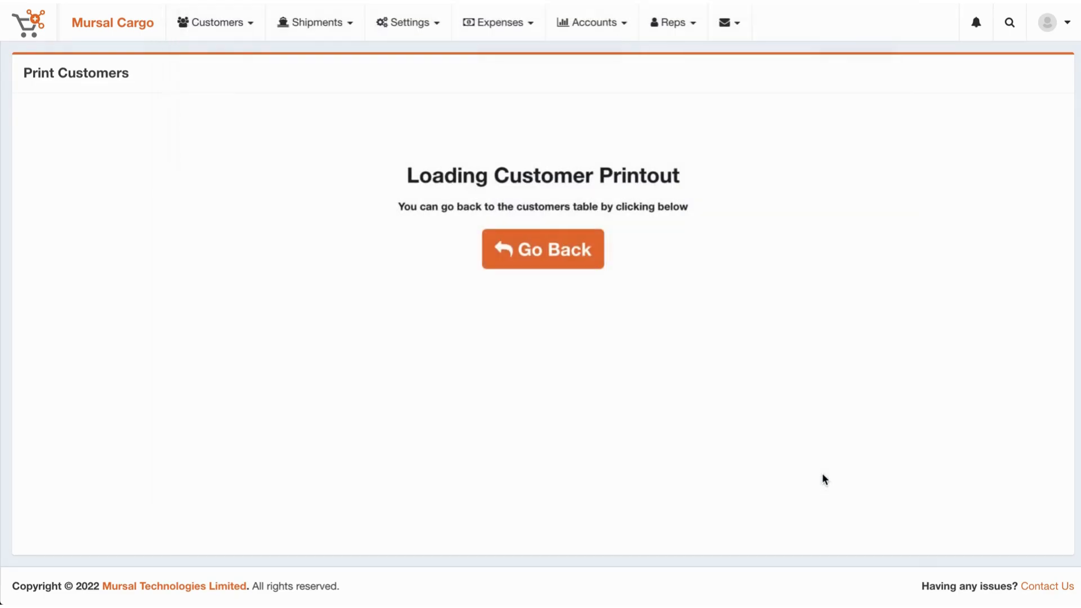
click(583, 256)
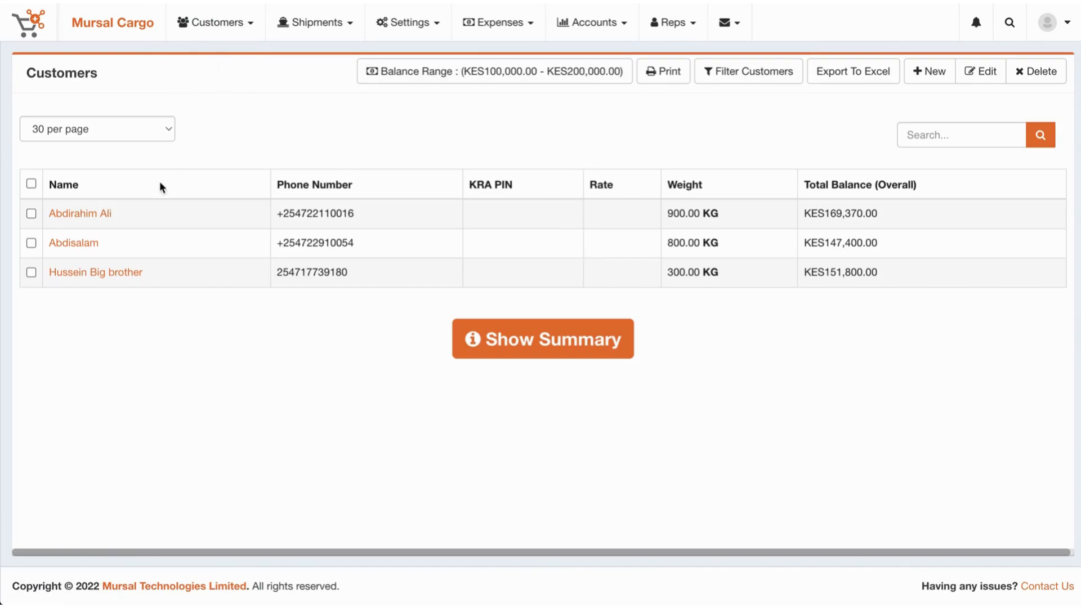
Return to the full customer list, open the profile of the customer with 2,180.00 KG, and review the contact details
click(228, 22)
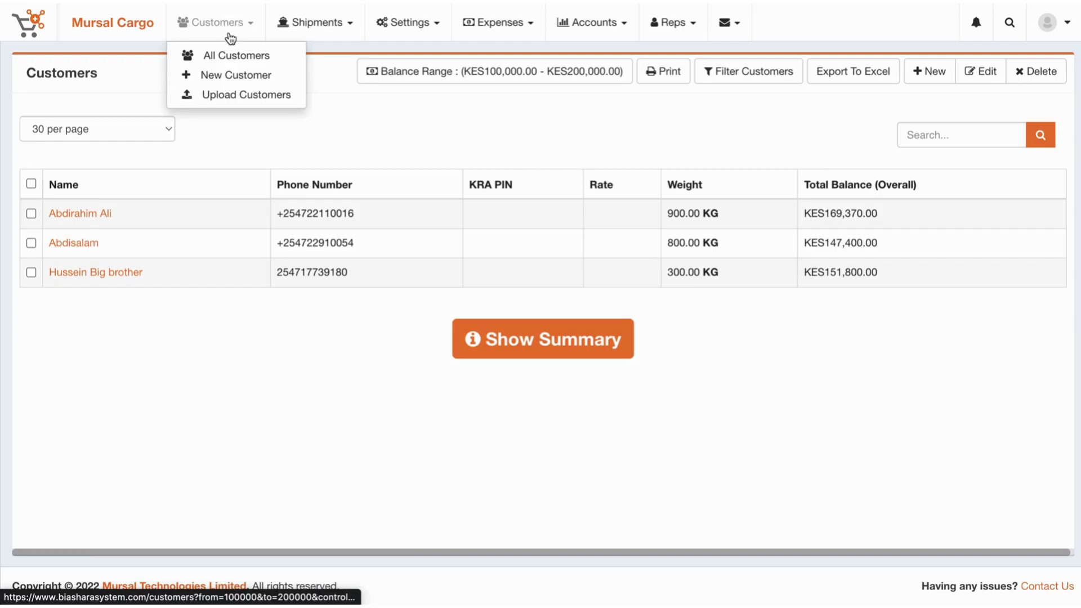
click(230, 57)
scroll(227, 401, down, 1)
scroll(228, 401, down, 1)
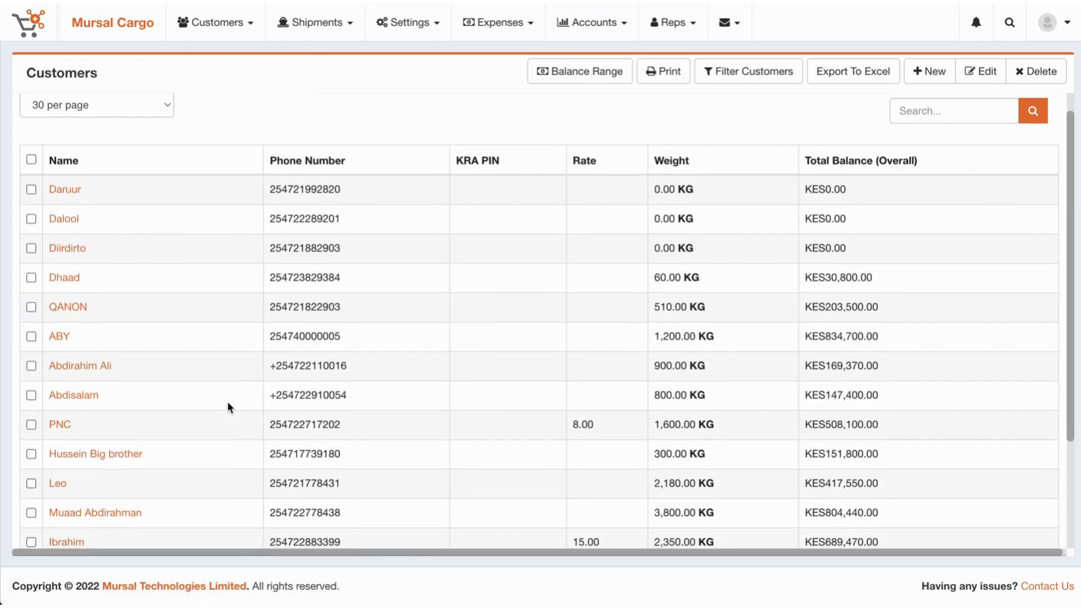
click(51, 484)
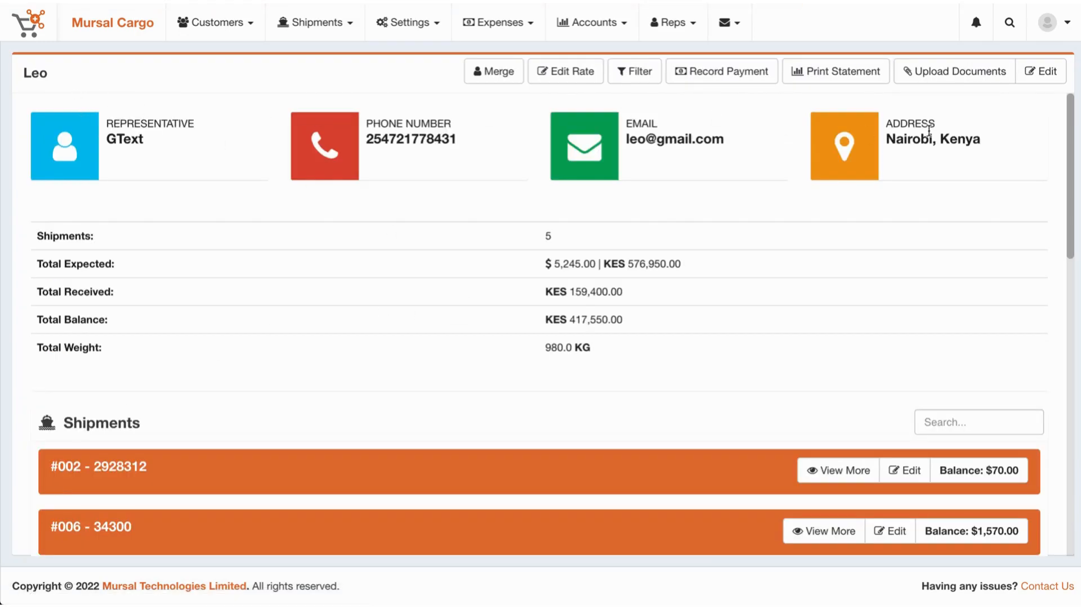
drag(979, 138, 59, 129)
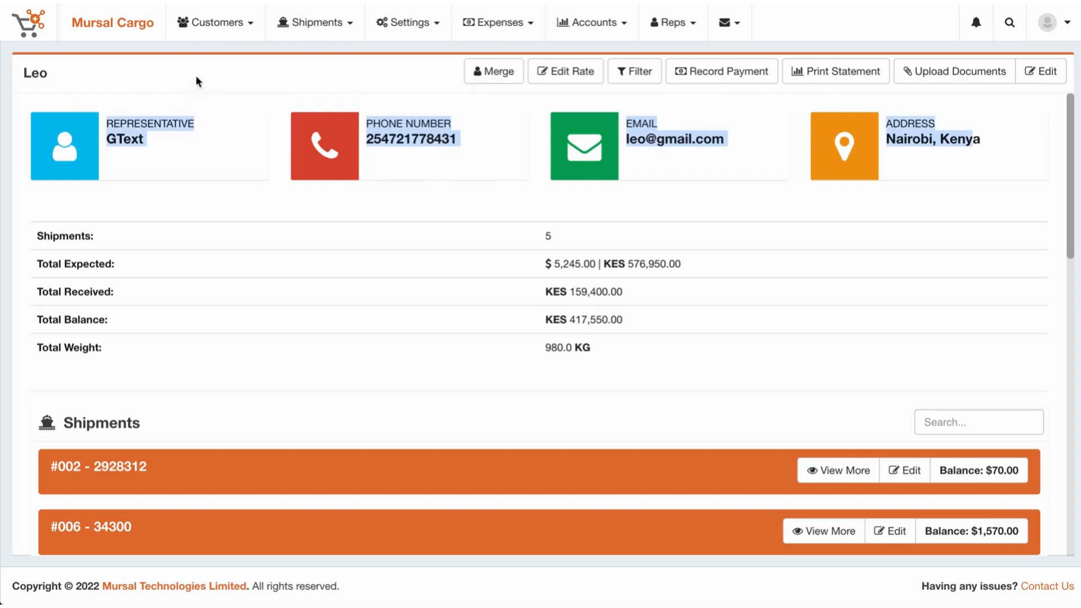
click(257, 54)
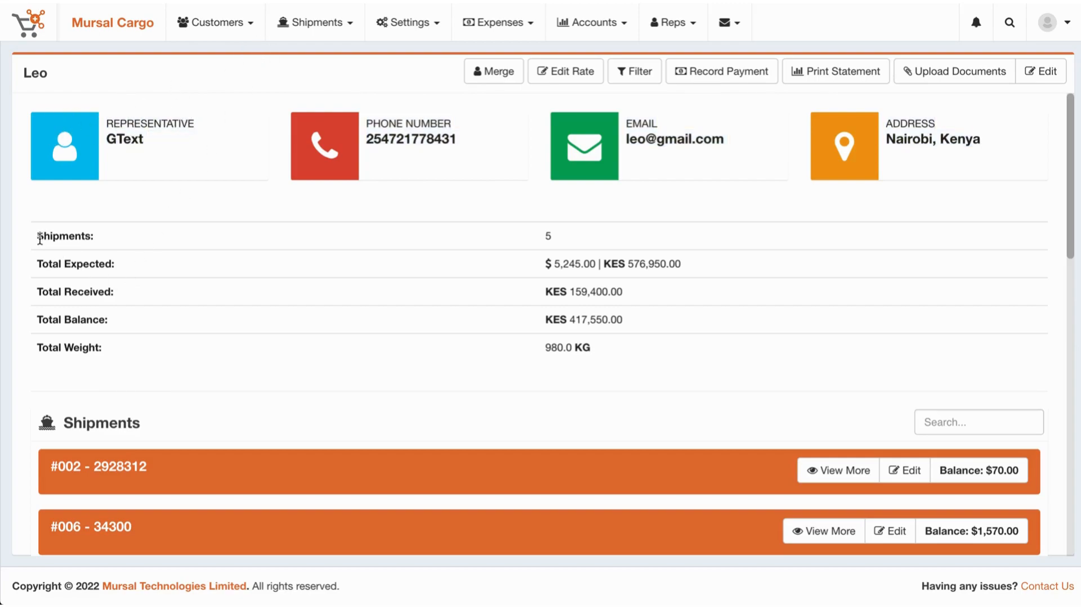
Examine the customer's number of shipments, total expected, total received, total balance and total weight
click(551, 235)
drag(550, 235, 543, 238)
drag(555, 264, 723, 271)
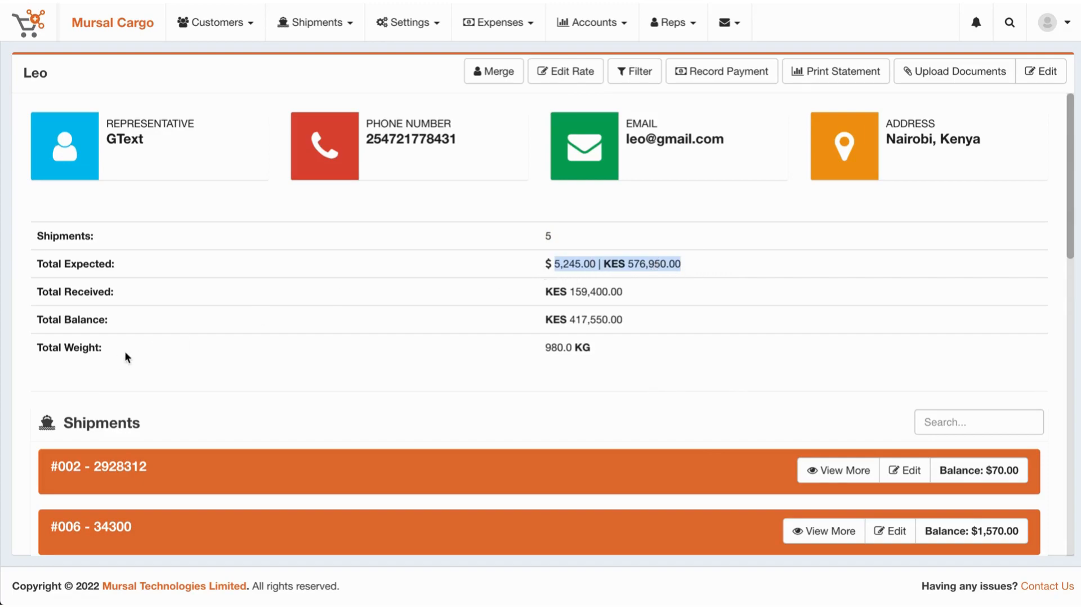
drag(623, 291, 570, 291)
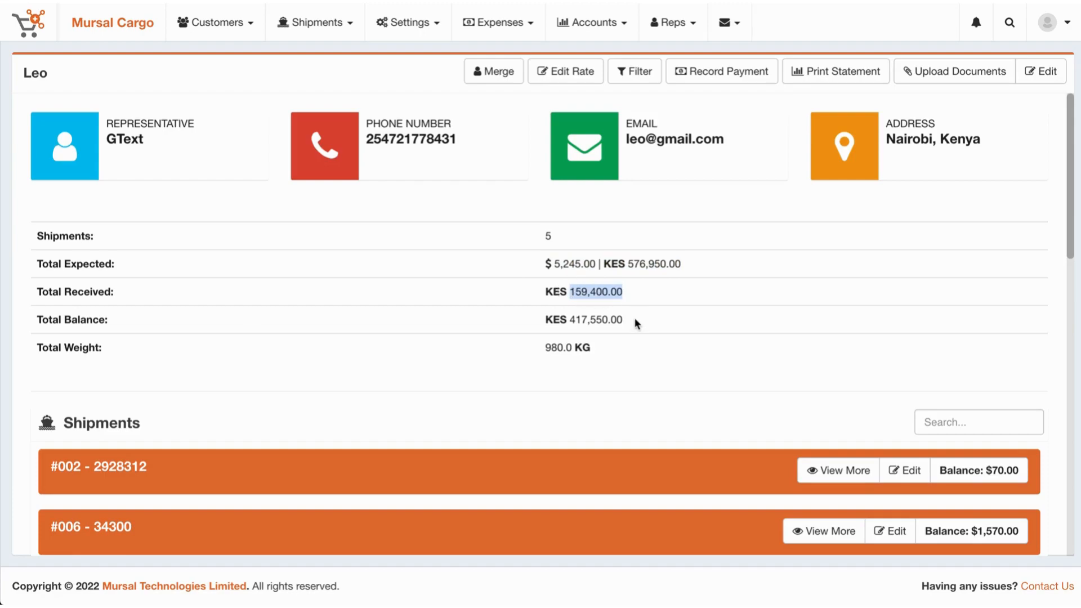
click(603, 320)
drag(603, 320, 568, 321)
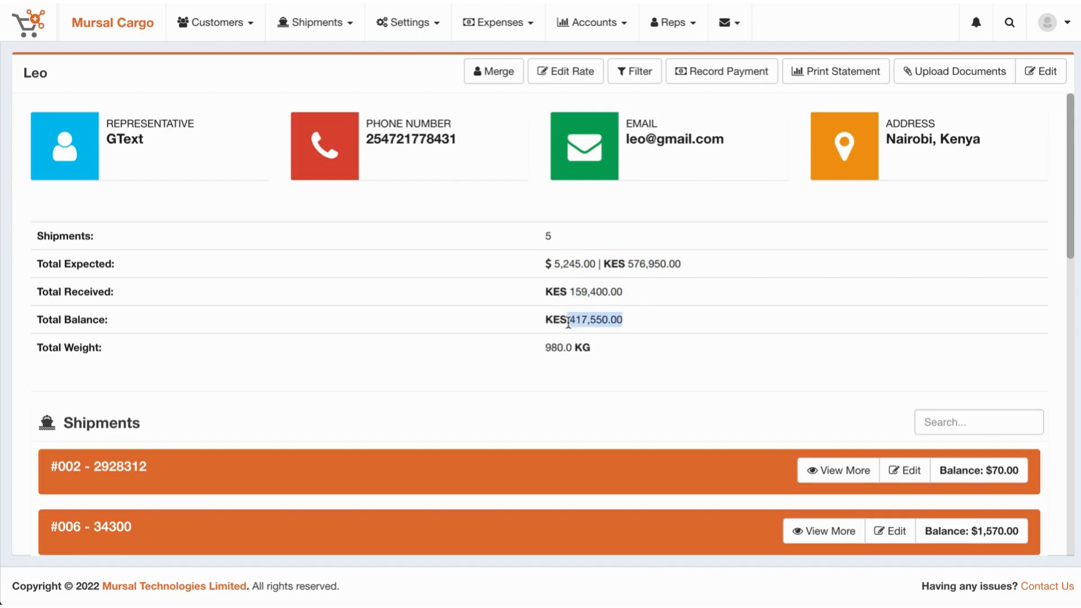
click(715, 315)
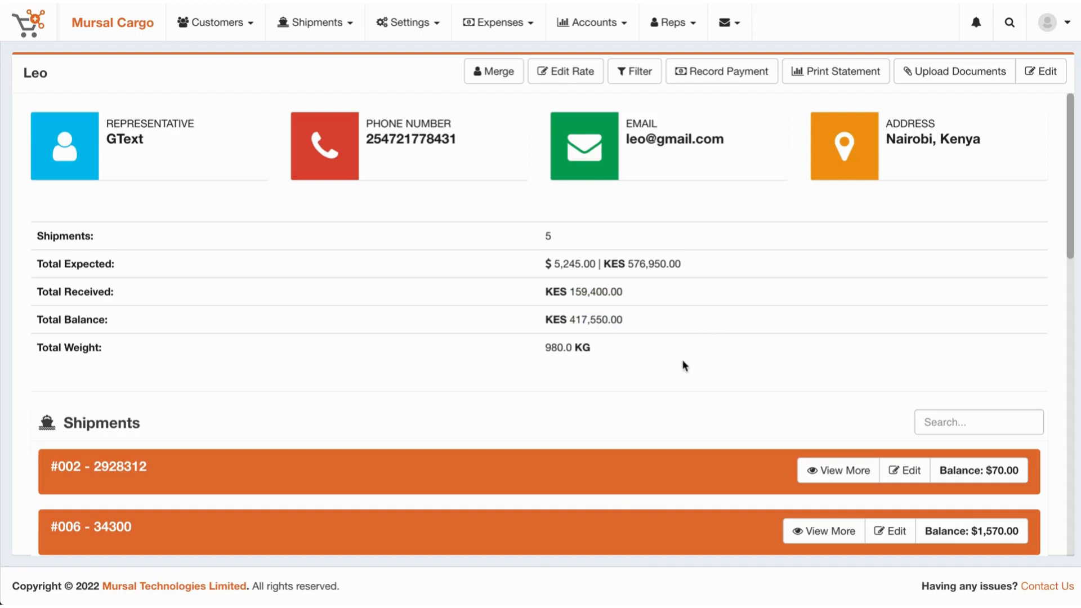
scroll(668, 382, down, 1)
drag(545, 299, 602, 306)
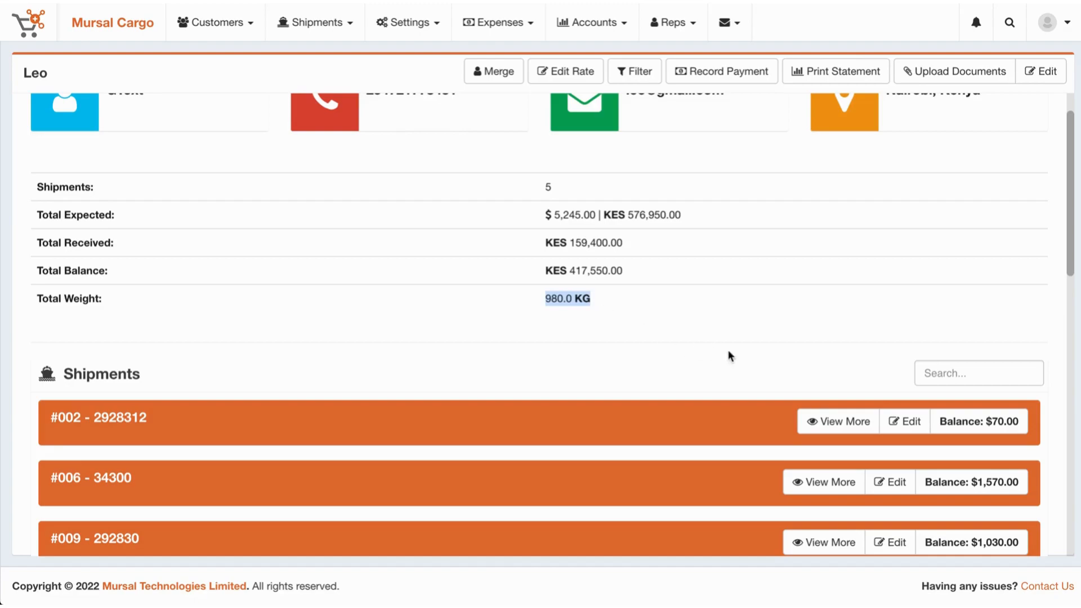
Expand the customer's first shipment and examine its rate, weight, items and flight or container
scroll(797, 383, down, 3)
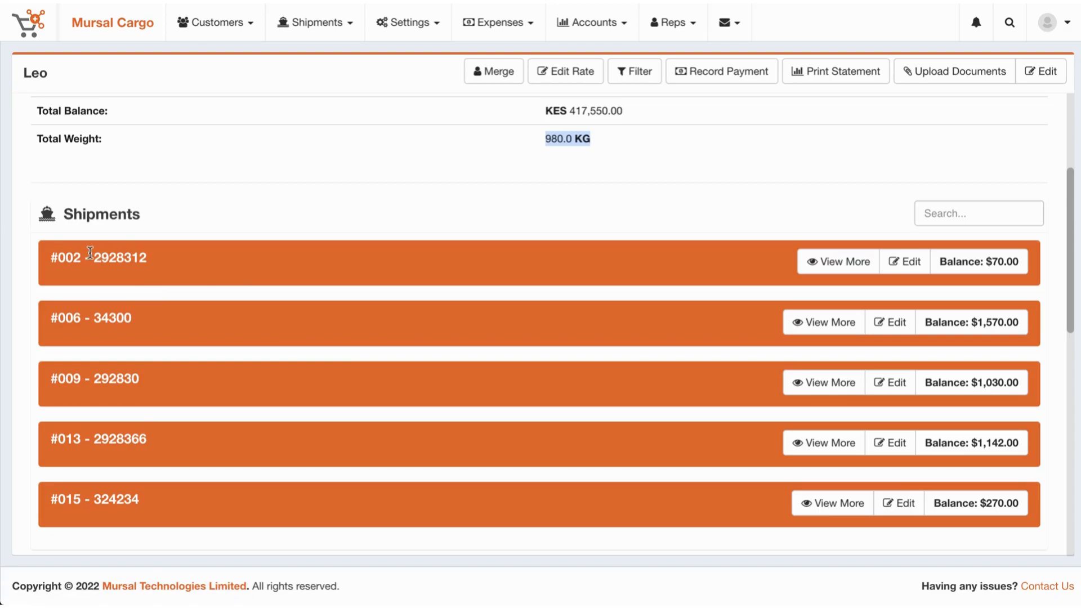
click(166, 257)
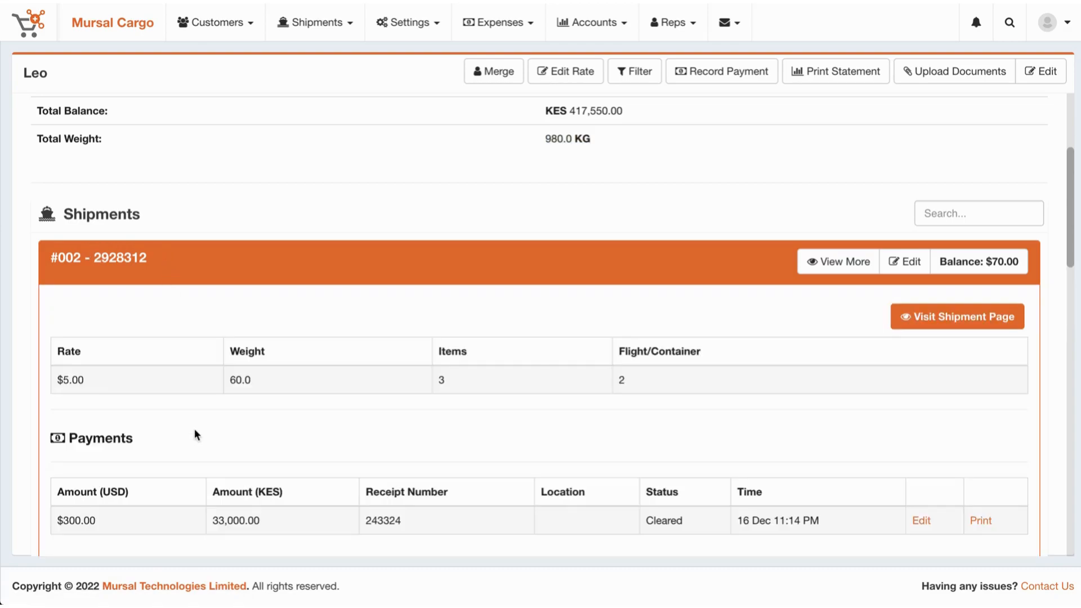
scroll(194, 430, down, 2)
scroll(194, 428, down, 2)
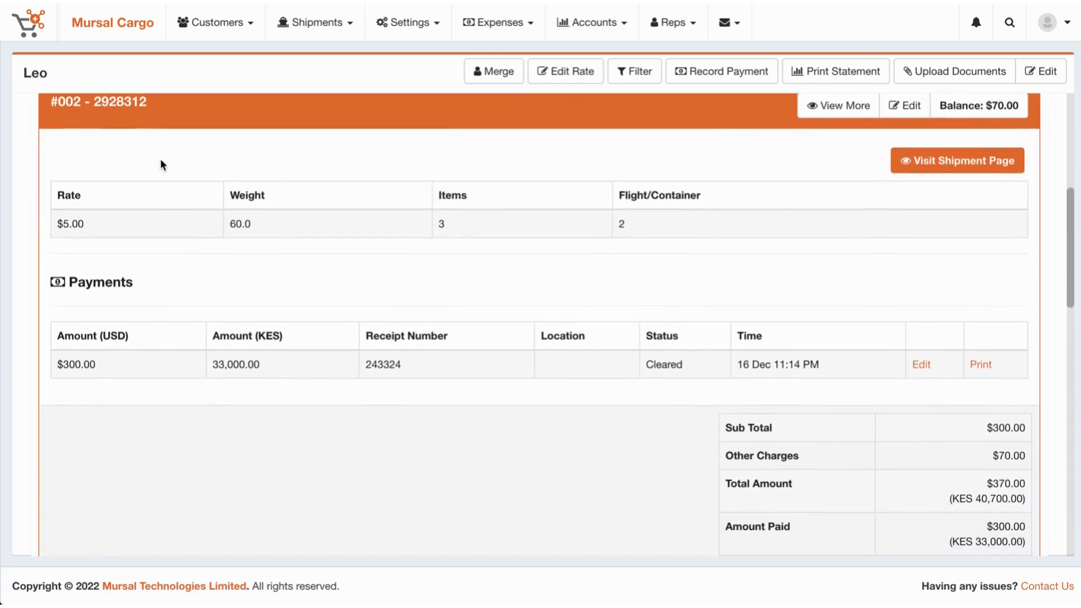
drag(58, 224, 112, 225)
drag(226, 225, 291, 224)
drag(439, 224, 619, 224)
Examine the USD and KES amounts of the payment recorded for the first shipment
drag(59, 370, 134, 370)
scroll(471, 393, down, 1)
scroll(471, 393, down, 2)
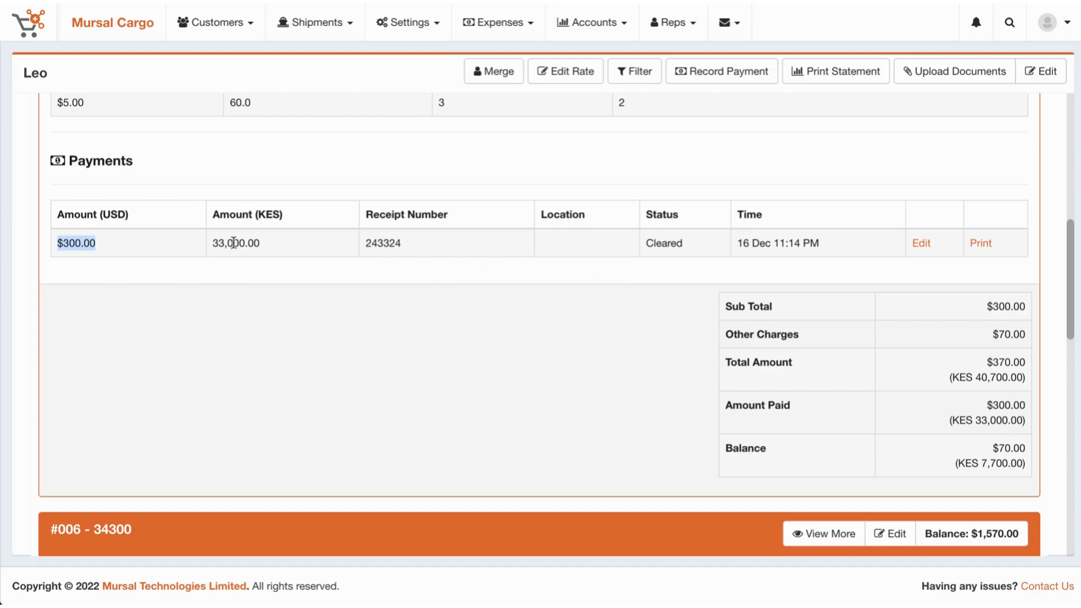
drag(211, 243, 276, 246)
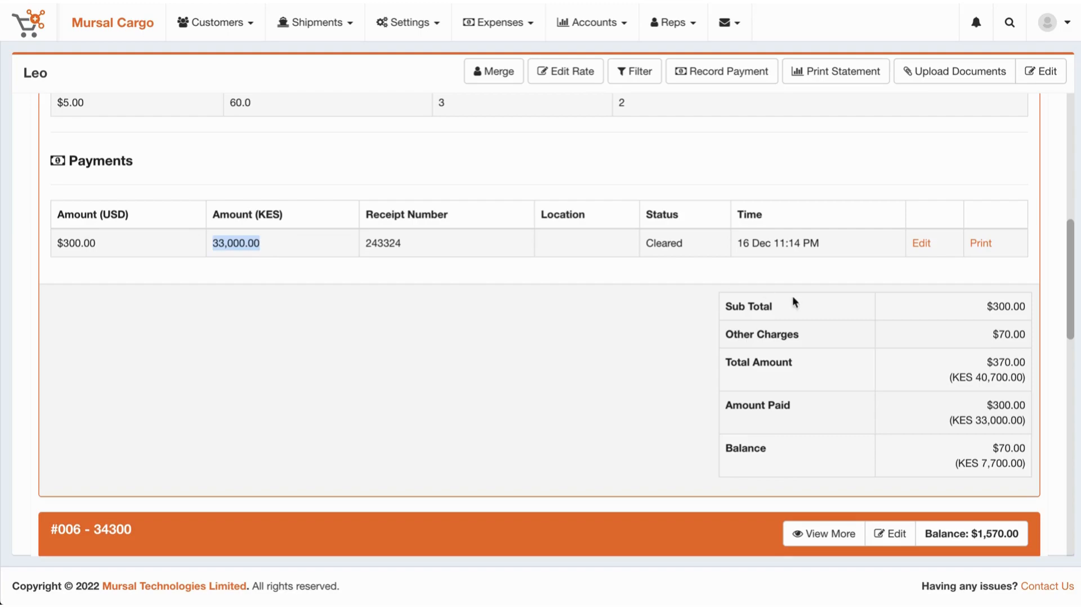
Review the first shipment's sub total, other charges, total amount, amount paid and balance
drag(721, 306, 1016, 460)
click(883, 289)
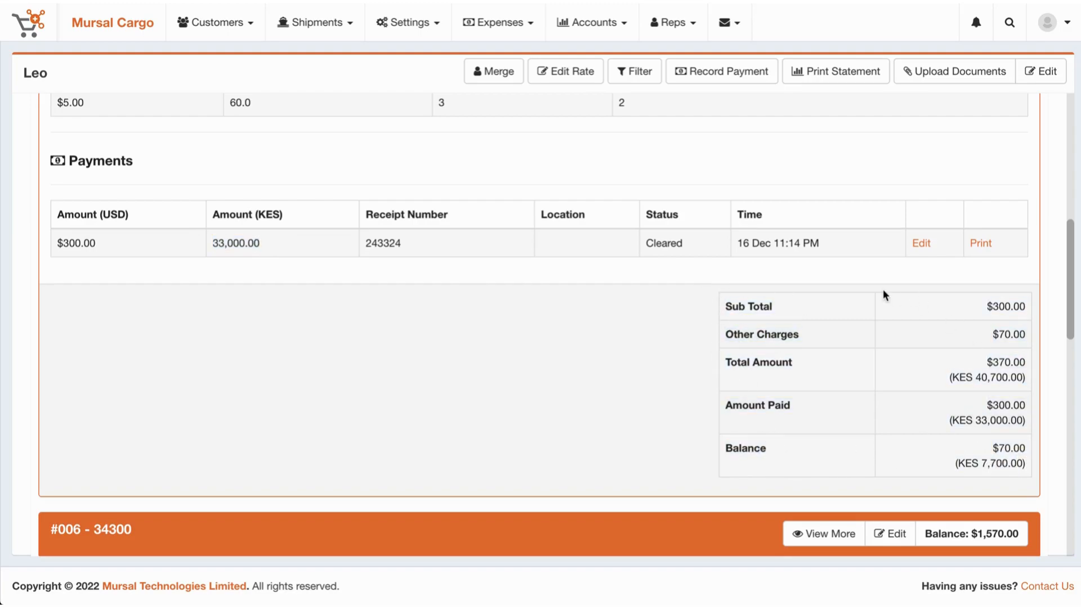
double_click(1005, 305)
drag(718, 333, 1032, 337)
drag(725, 368, 1018, 365)
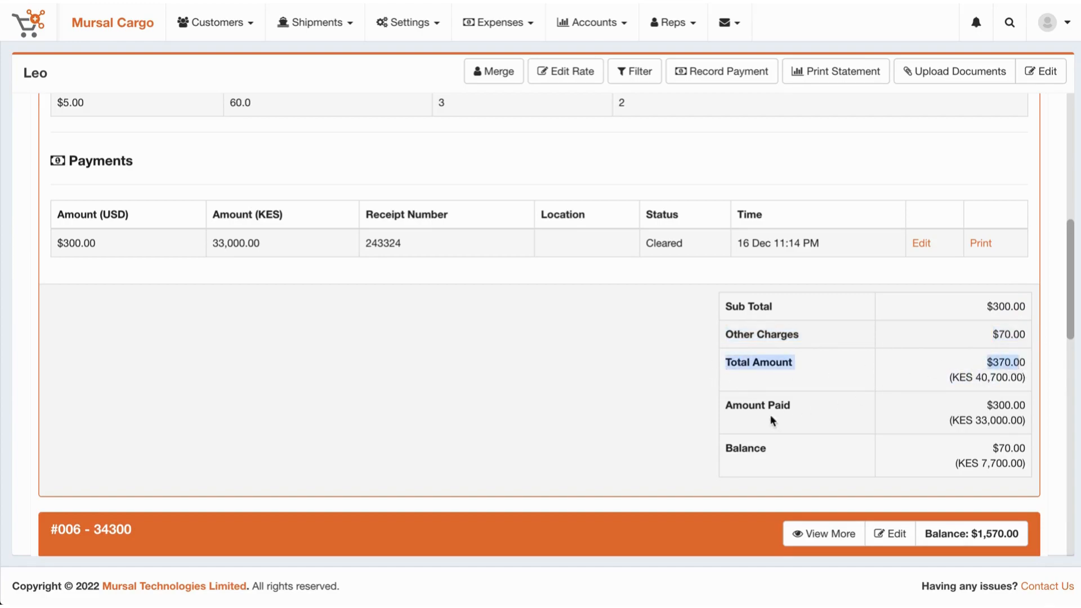
drag(989, 405, 1001, 450)
click(1001, 448)
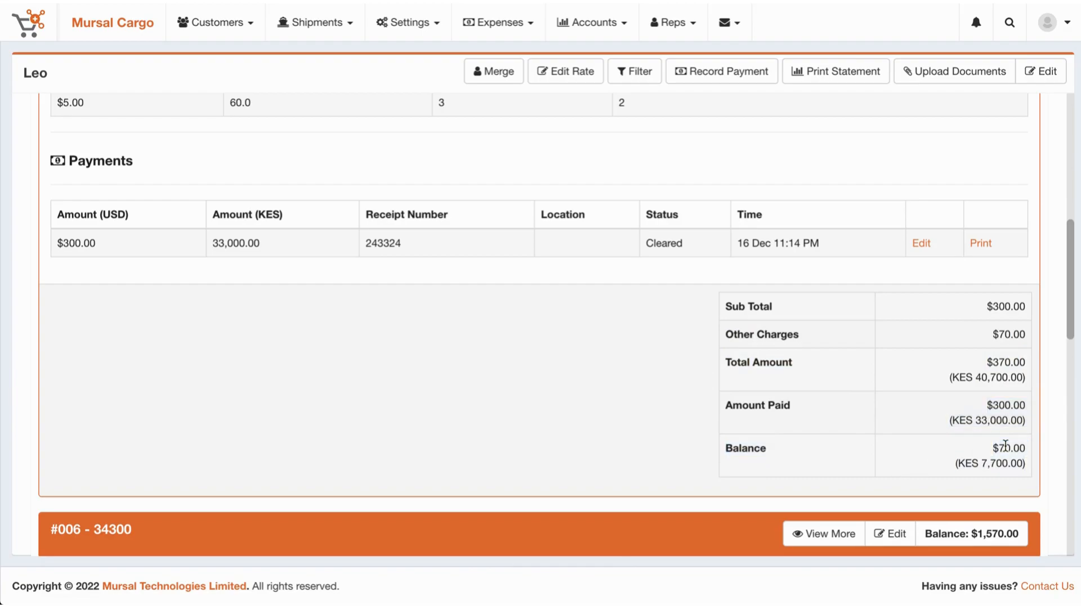
Expand the customer's second shipment and look through its details, totals and the remaining shipments below it
scroll(518, 391, down, 3)
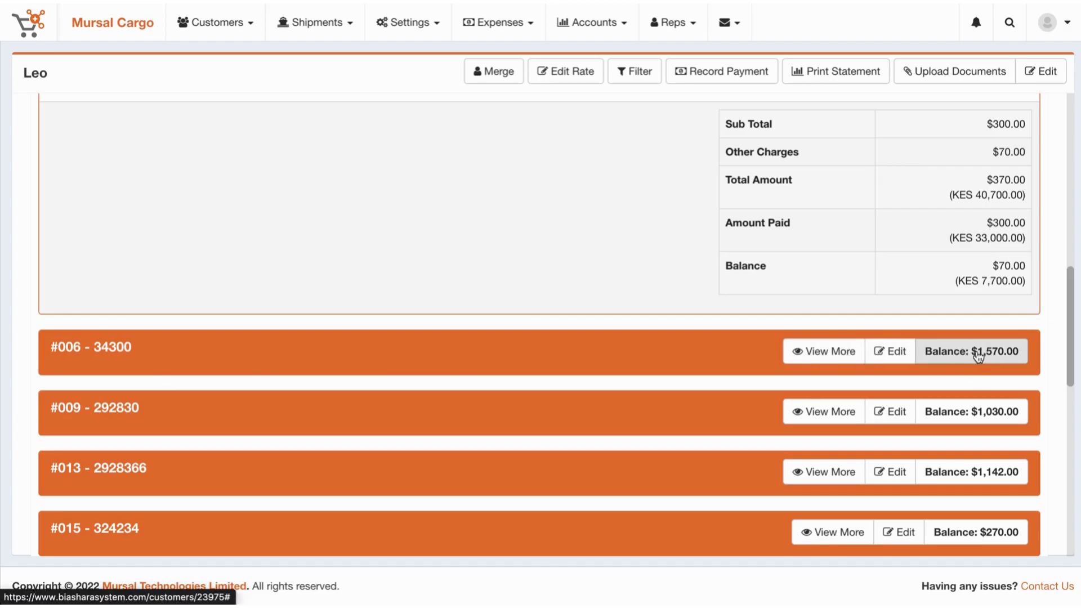
click(828, 356)
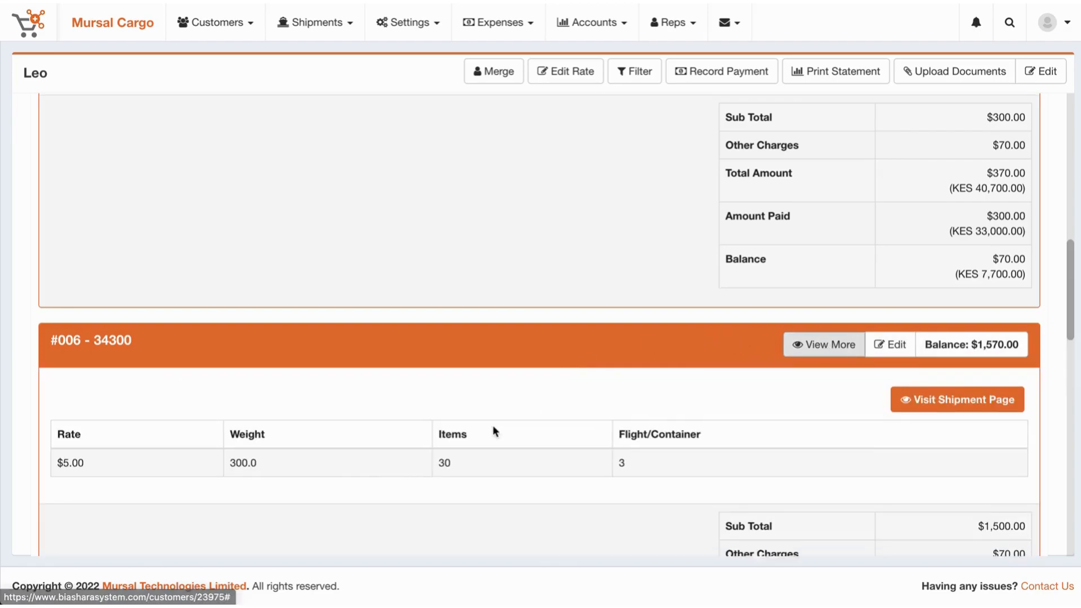
scroll(492, 425, down, 6)
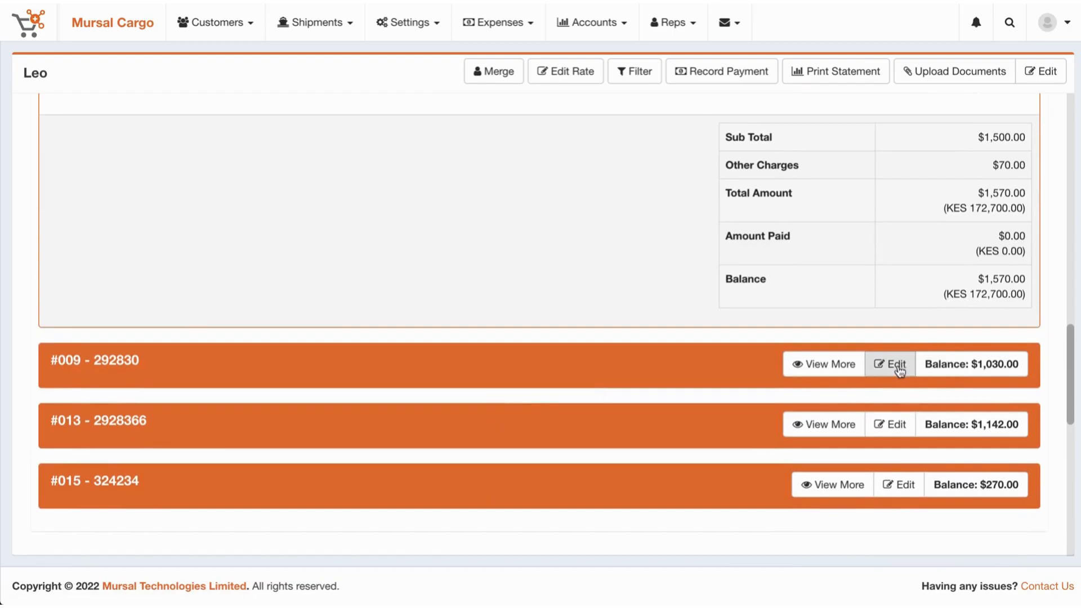
scroll(827, 432, down, 1)
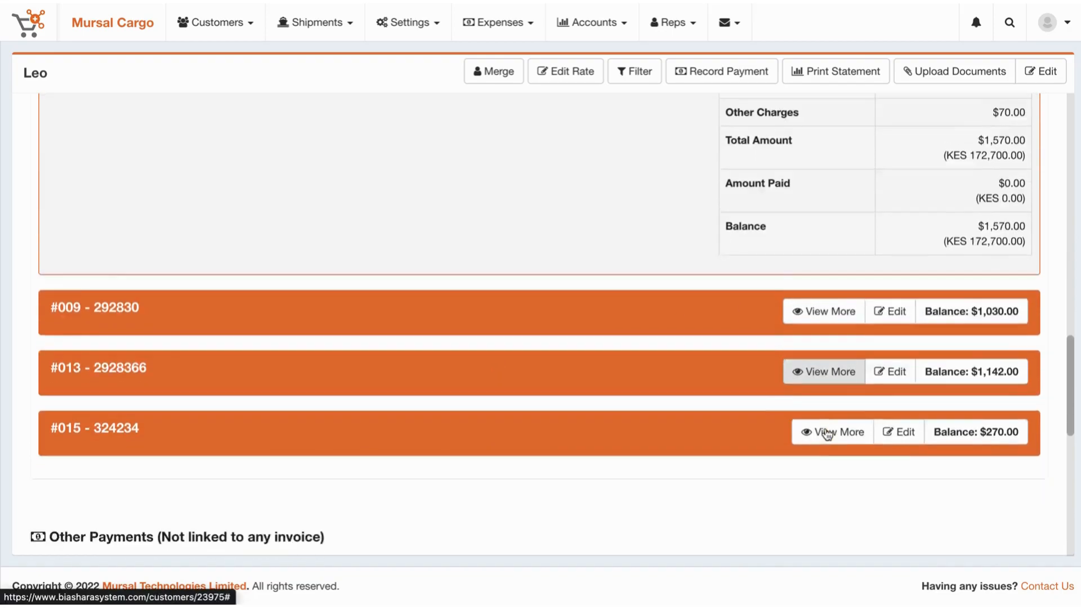
Review the customer's payments not linked to any invoice and the cash accounts listed below them
scroll(826, 432, down, 2)
scroll(825, 433, down, 5)
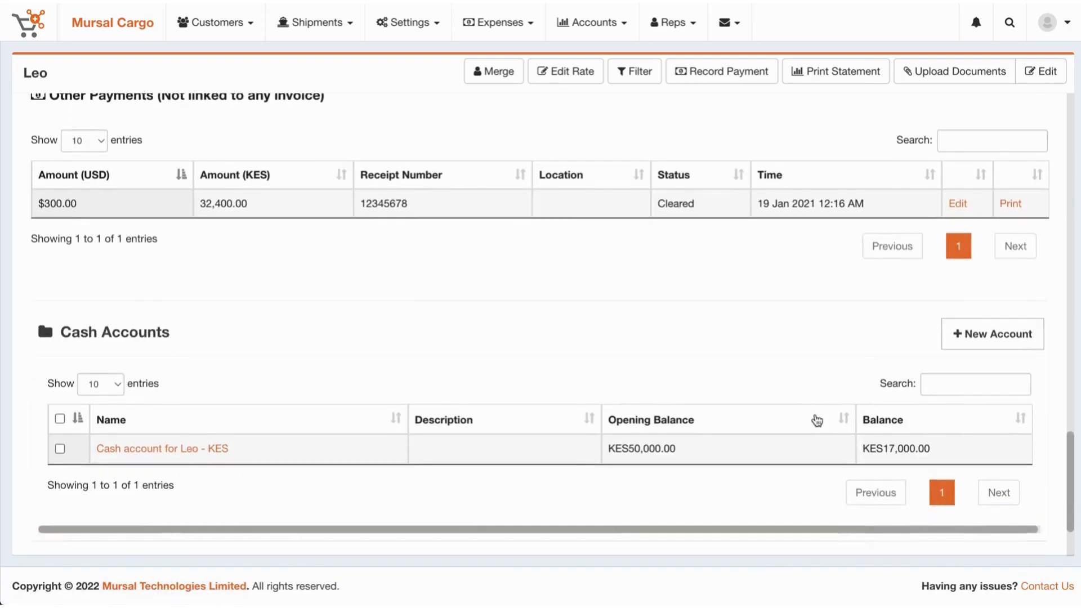
scroll(193, 212, up, 1)
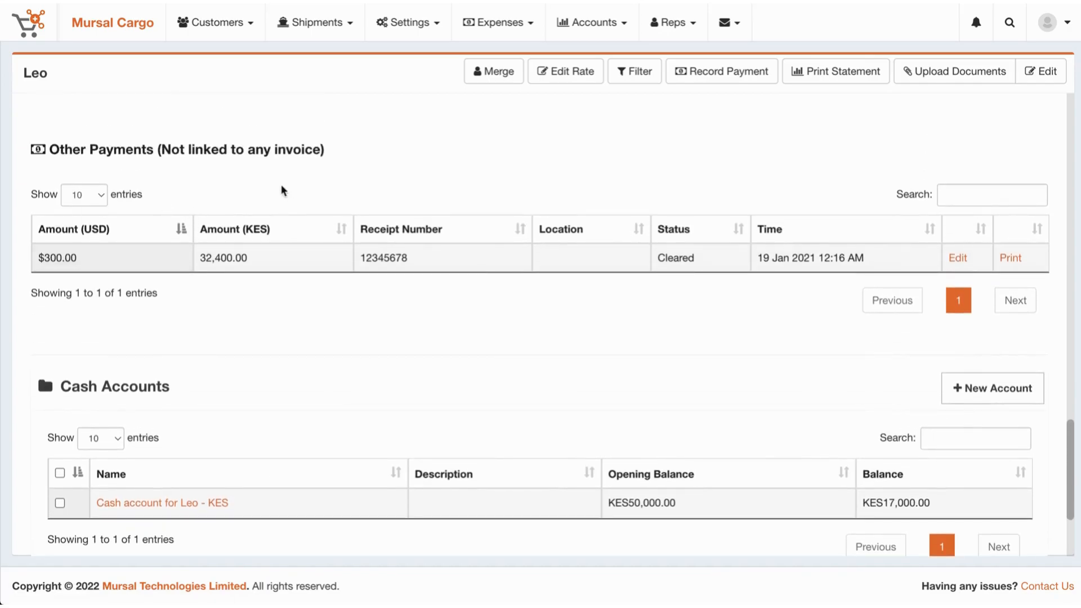
scroll(288, 201, down, 3)
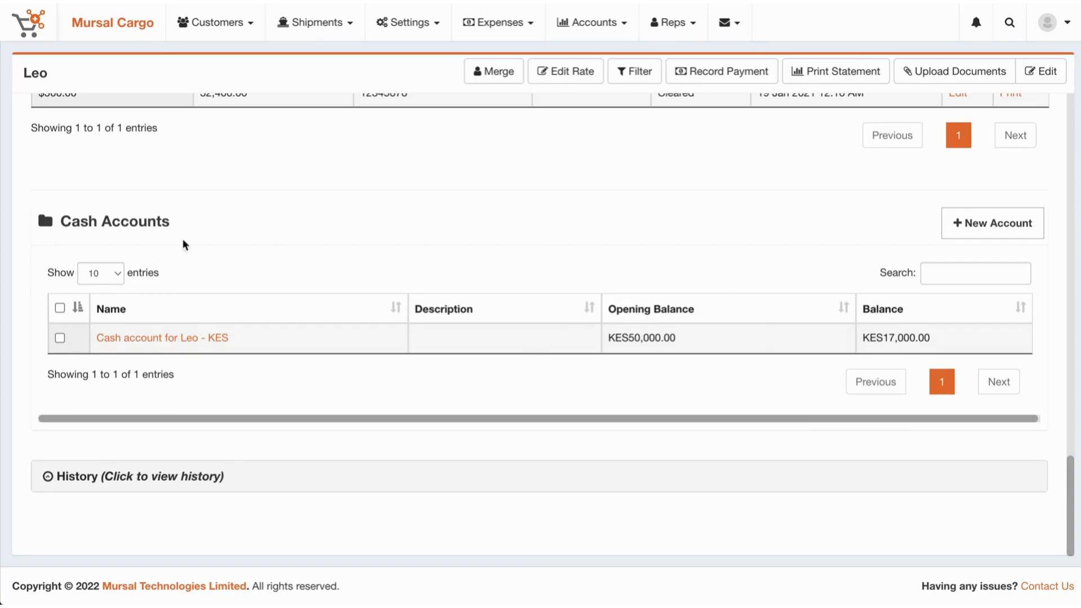
Open the customer's KES cash account, examine its opening balance and totals, and return to the customer's profile
click(992, 225)
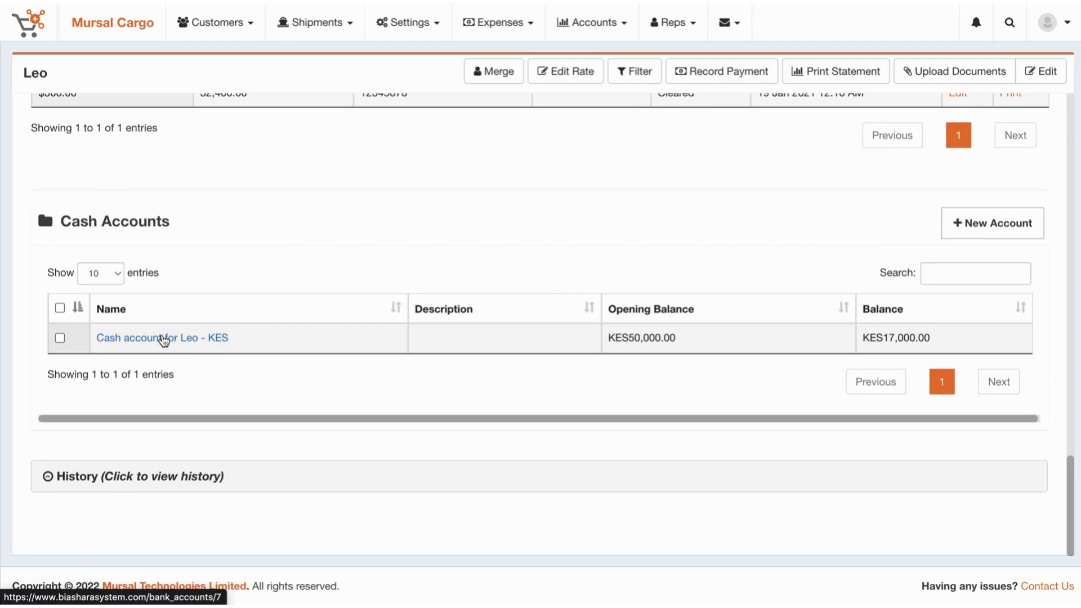
click(174, 339)
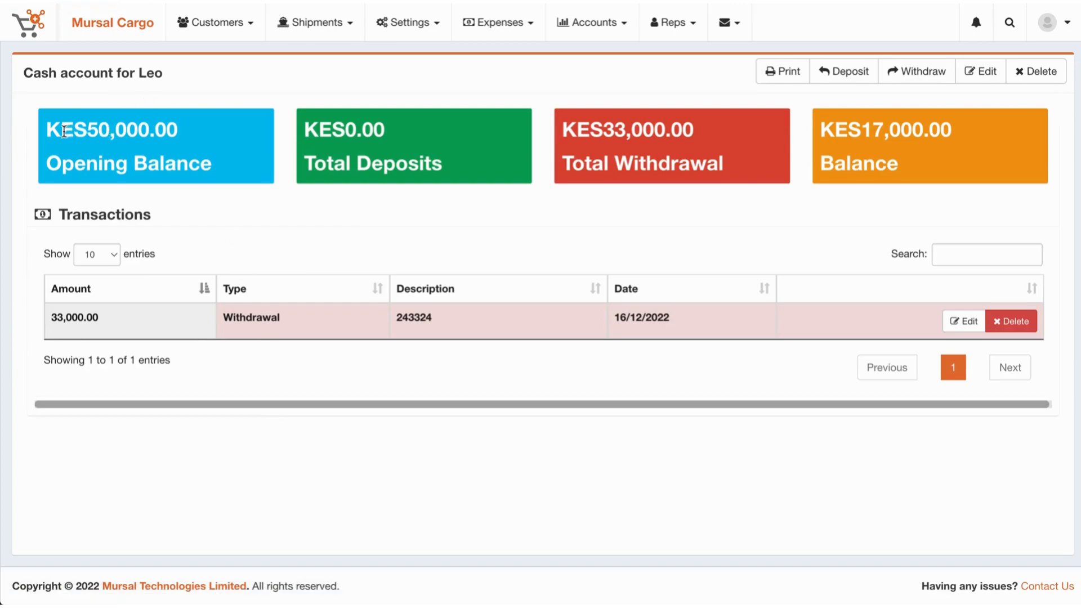
drag(84, 128, 207, 127)
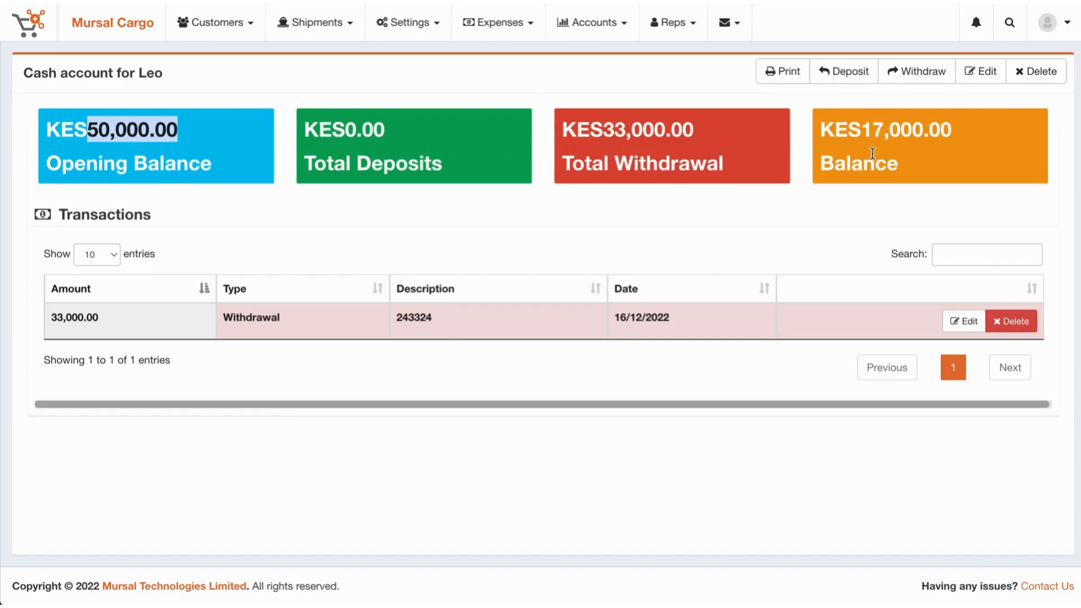
scroll(896, 146, left, 5)
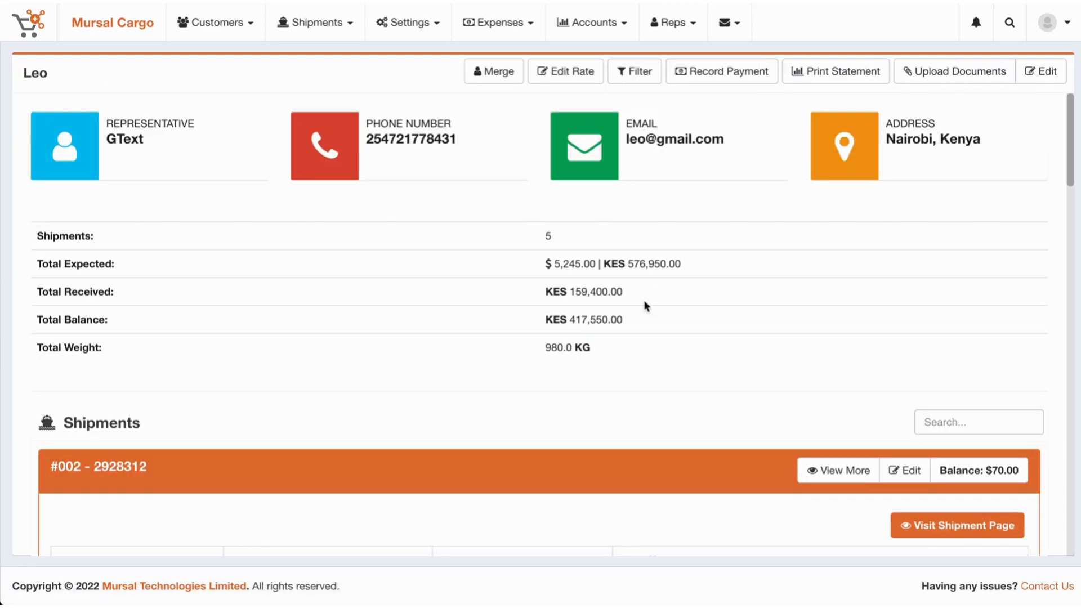
Expand the customer's history and examine the newest payment entry's reference, action and responsible user
scroll(644, 302, down, 15)
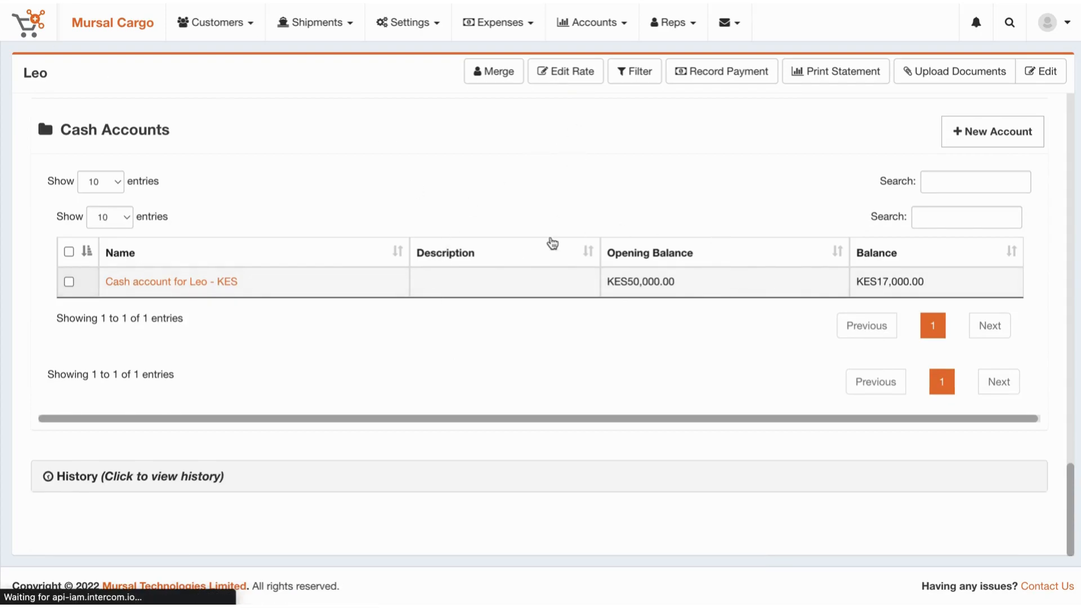
scroll(551, 237, down, 5)
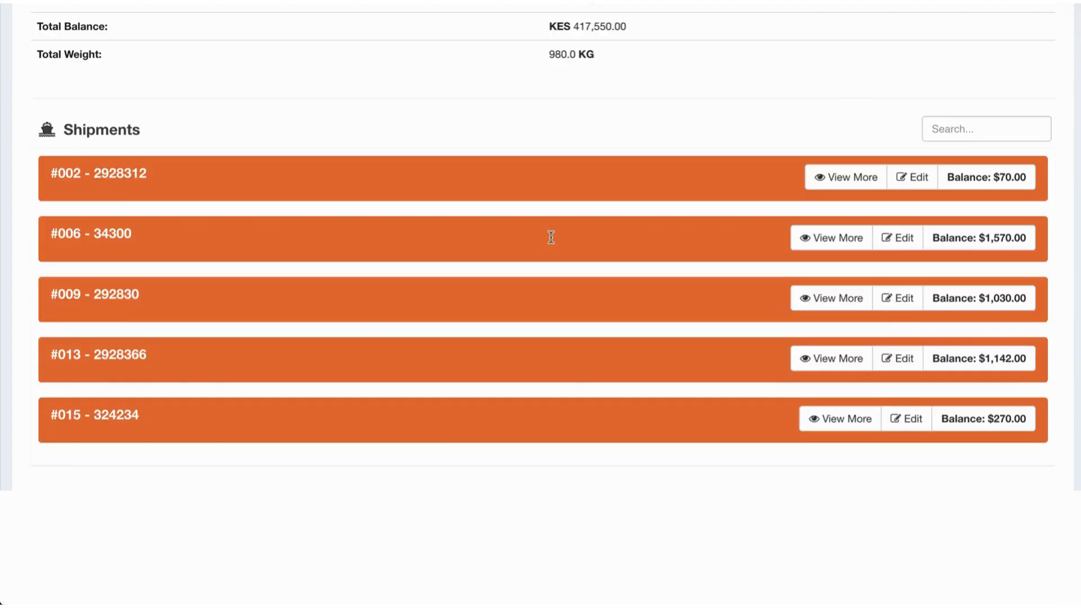
scroll(295, 346, down, 10)
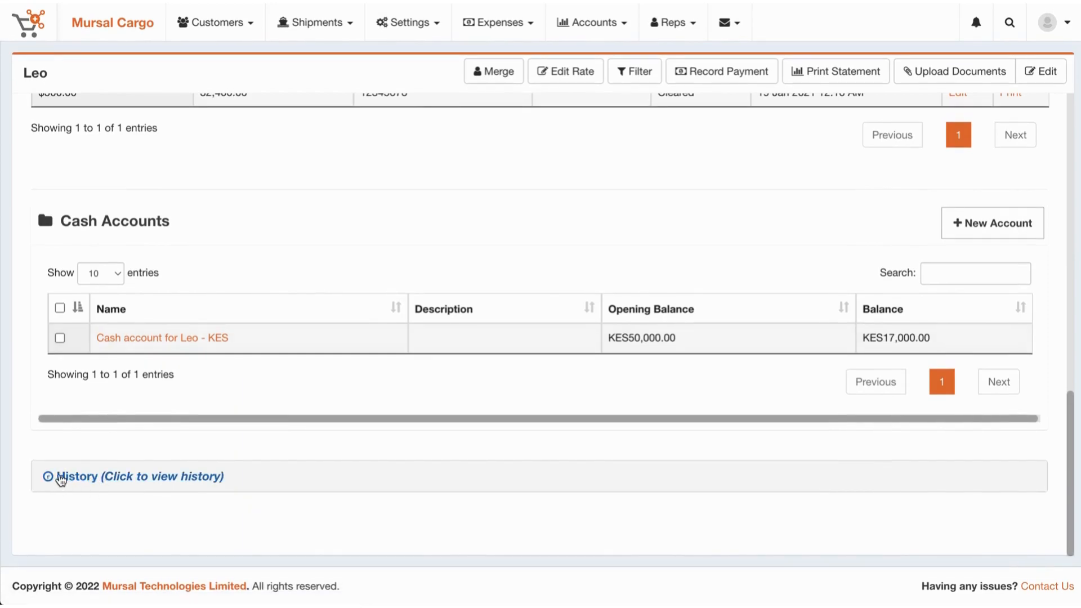
click(79, 480)
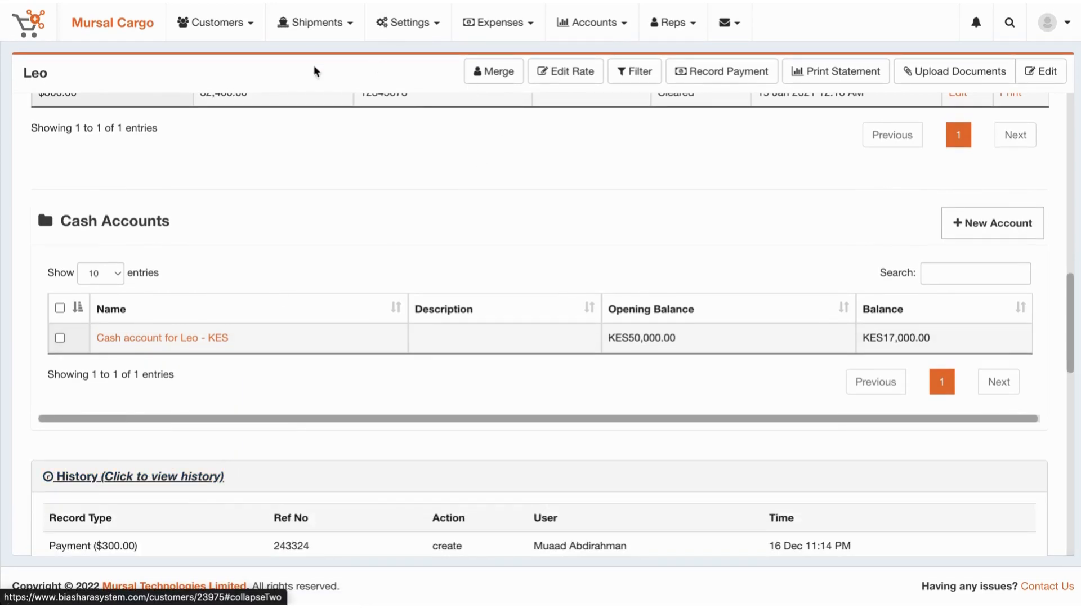
scroll(359, 381, down, 4)
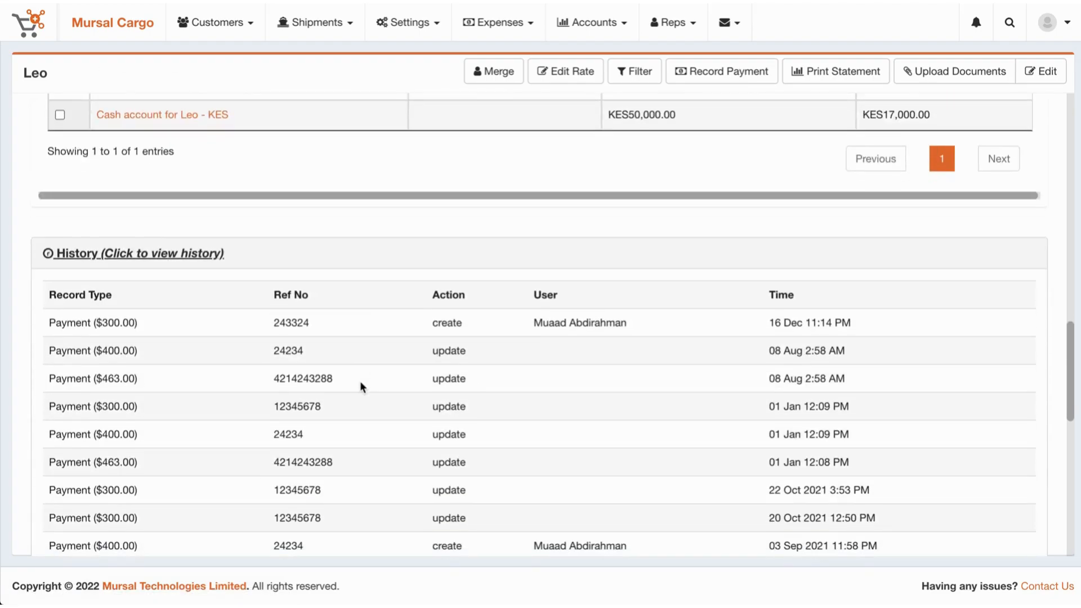
scroll(575, 430, down, 1)
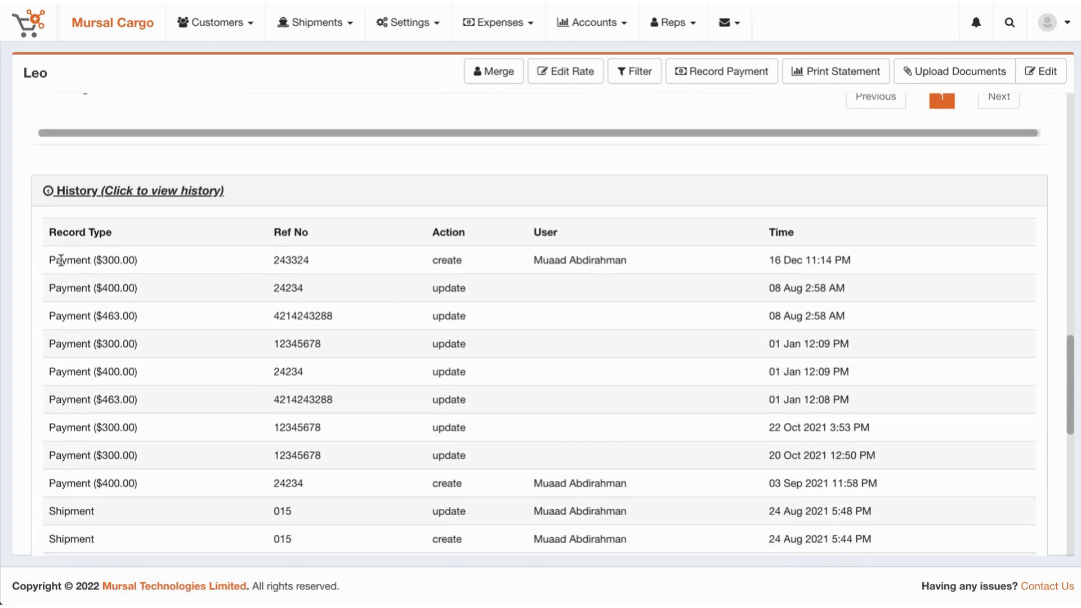
drag(251, 251, 550, 257)
triple_click(550, 257)
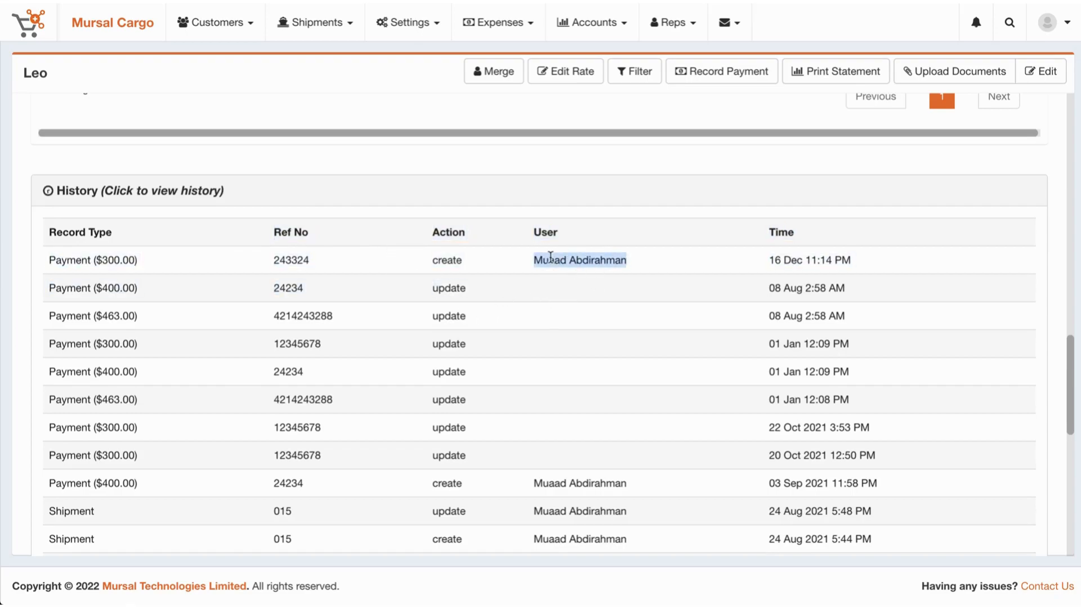
Examine the create and update actions, users and times of the most recent shipment entries in the history
scroll(551, 257, down, 1)
scroll(552, 260, down, 2)
scroll(552, 262, down, 1)
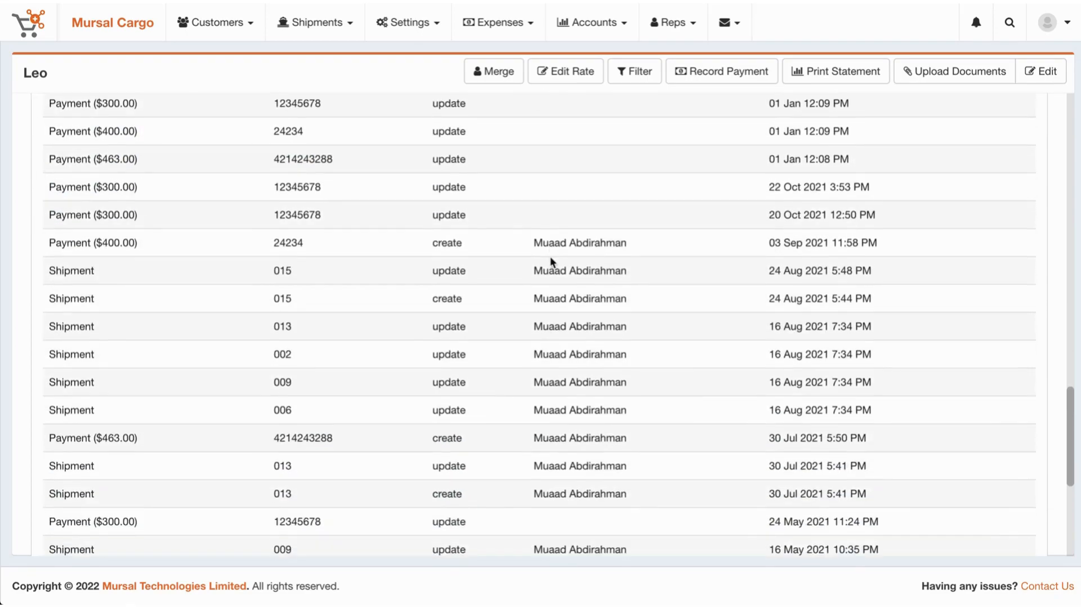
drag(50, 269, 95, 269)
drag(752, 297, 622, 409)
click(835, 278)
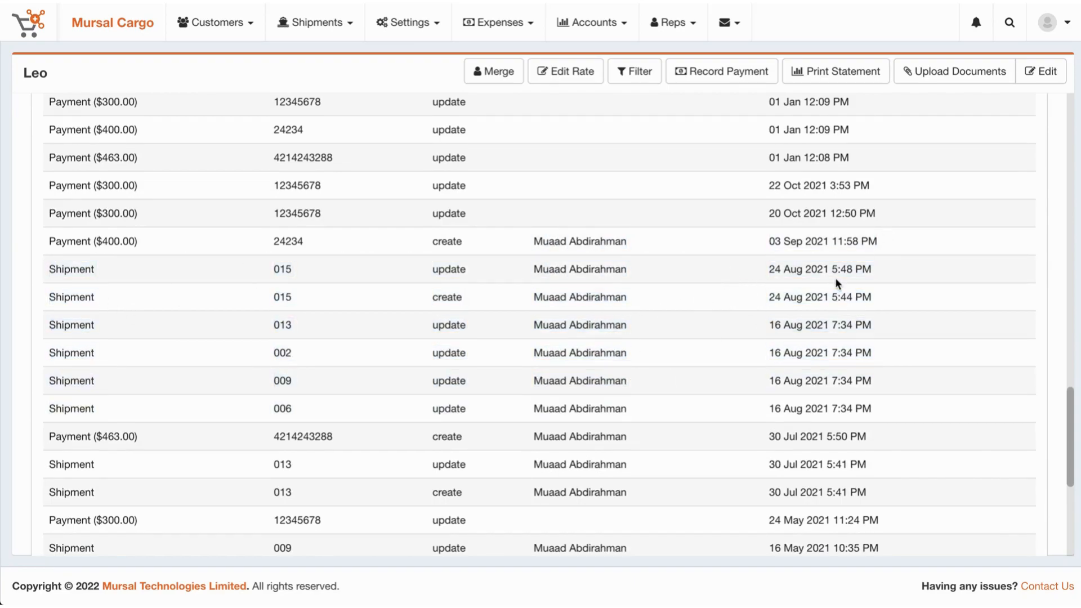
drag(433, 270, 507, 270)
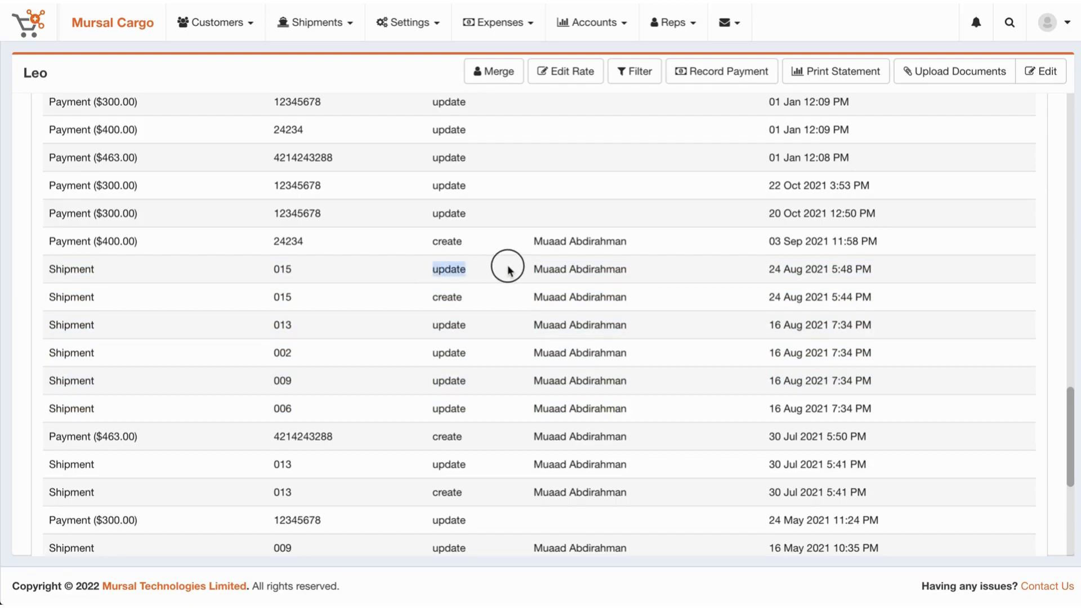
double_click(445, 297)
Look through the rest of the customer's history, from the oldest entries back to the newest payments
scroll(512, 296, down, 6)
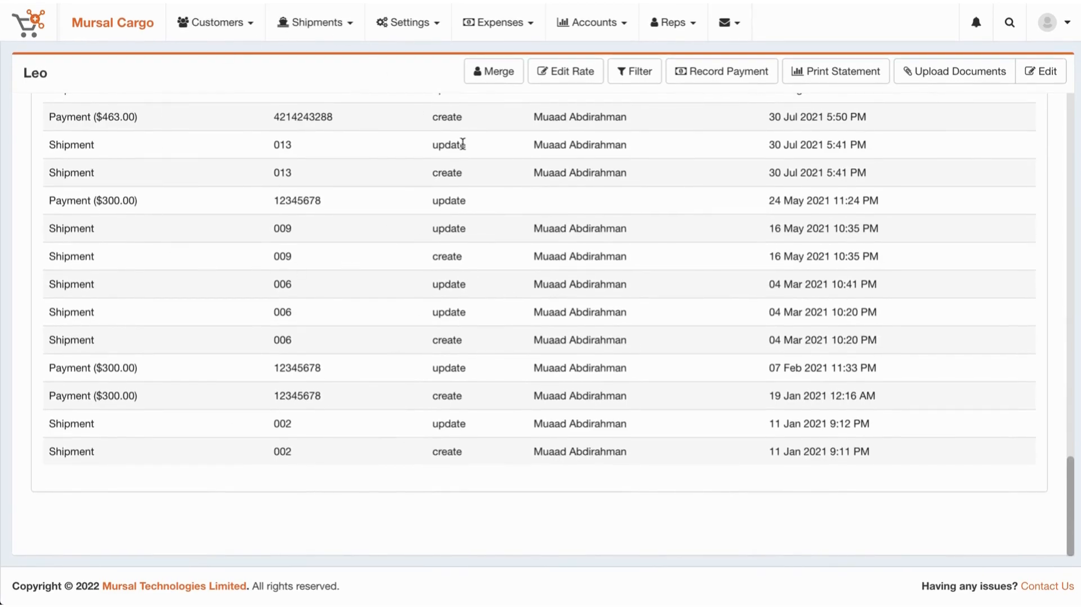
scroll(340, 254, up, 15)
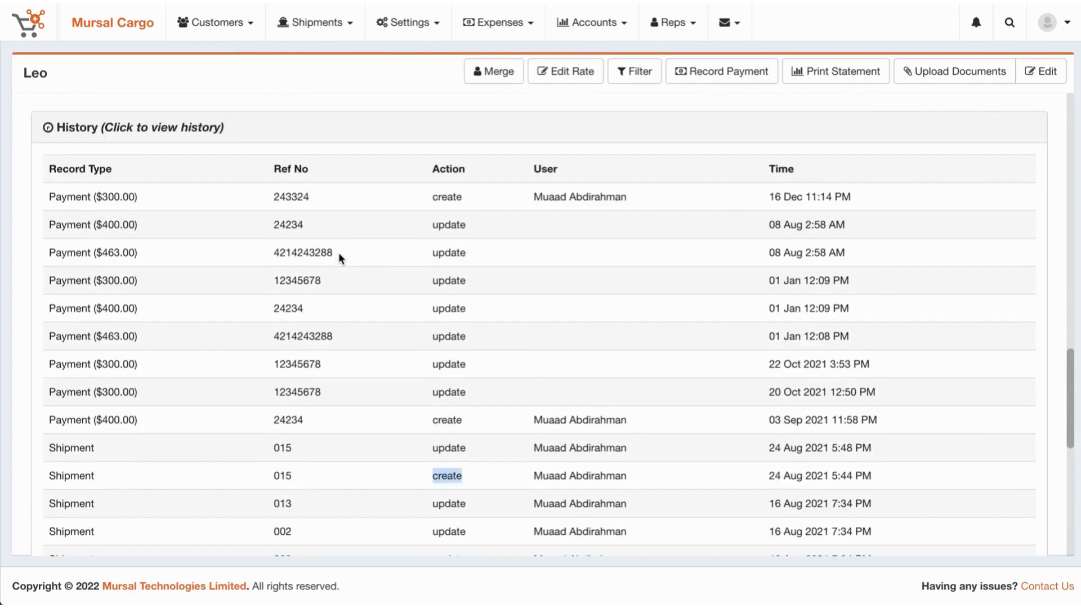
scroll(340, 256, down, 10)
scroll(339, 258, down, 9)
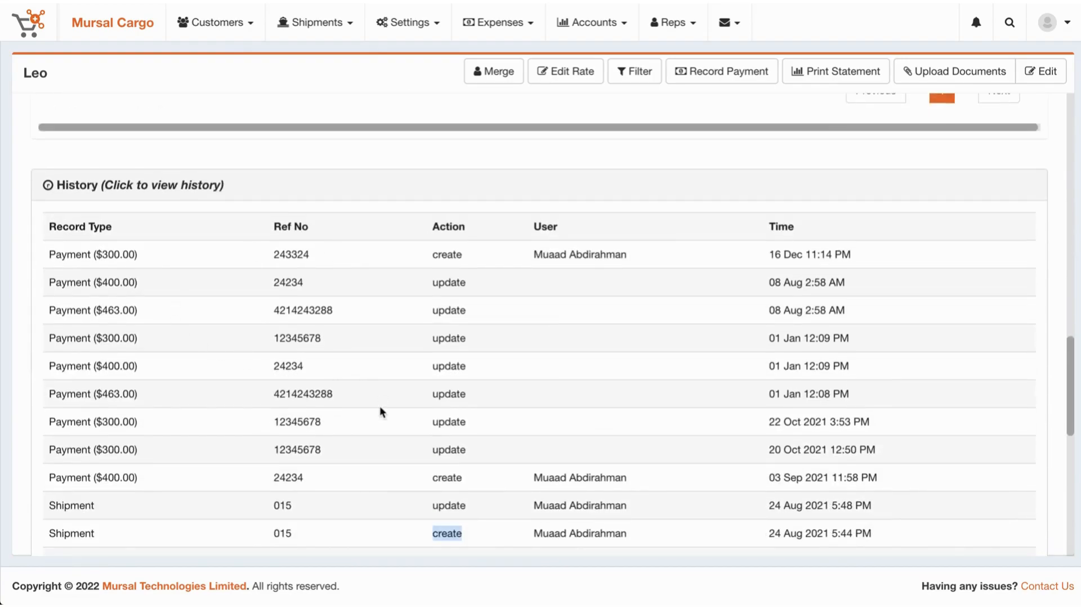
View the document upload dialog for the customer and close it without choosing a file
scroll(379, 406, up, 20)
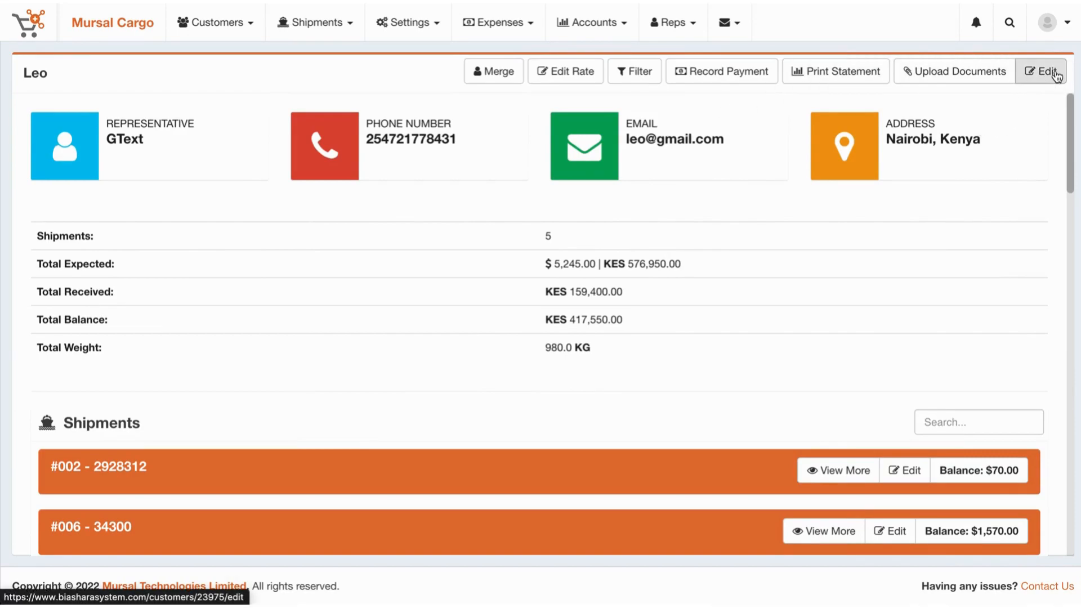
click(957, 76)
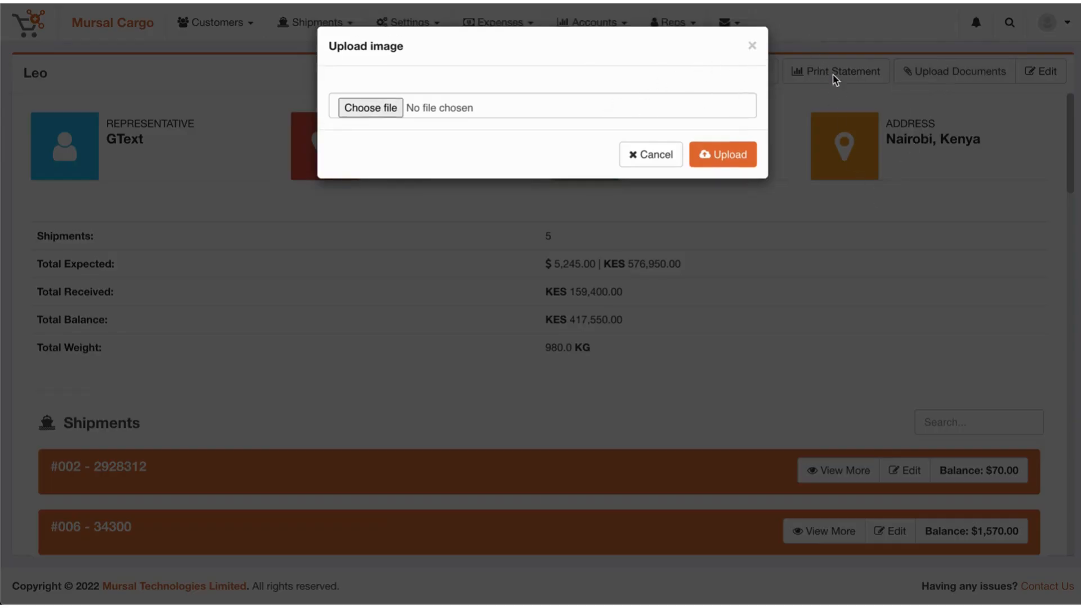
click(855, 83)
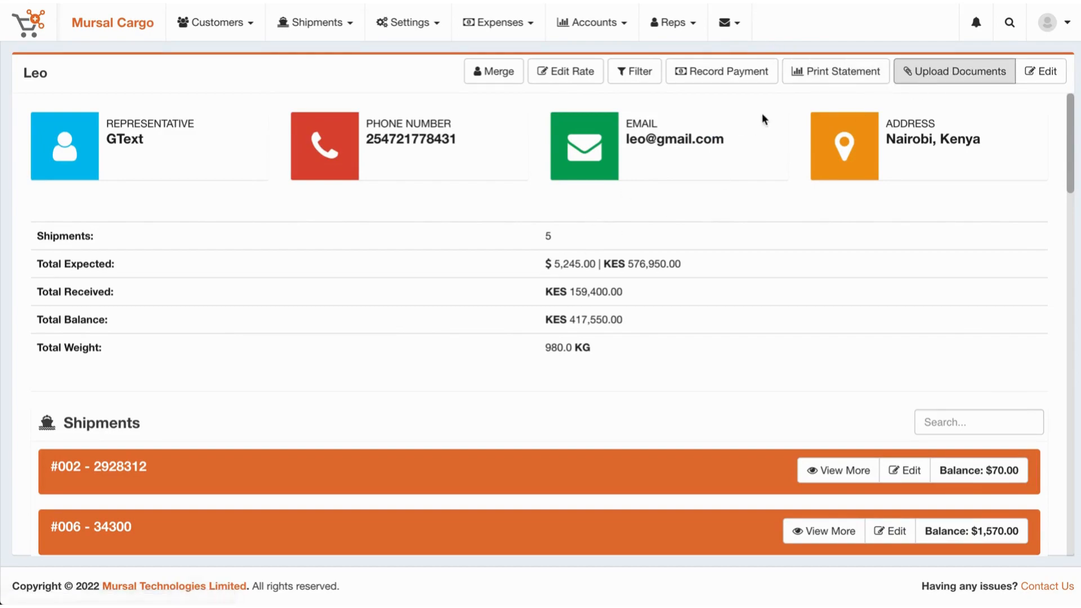
Generate the customer's printable statement and compare the sales amount and amount paid of its first entries
click(814, 78)
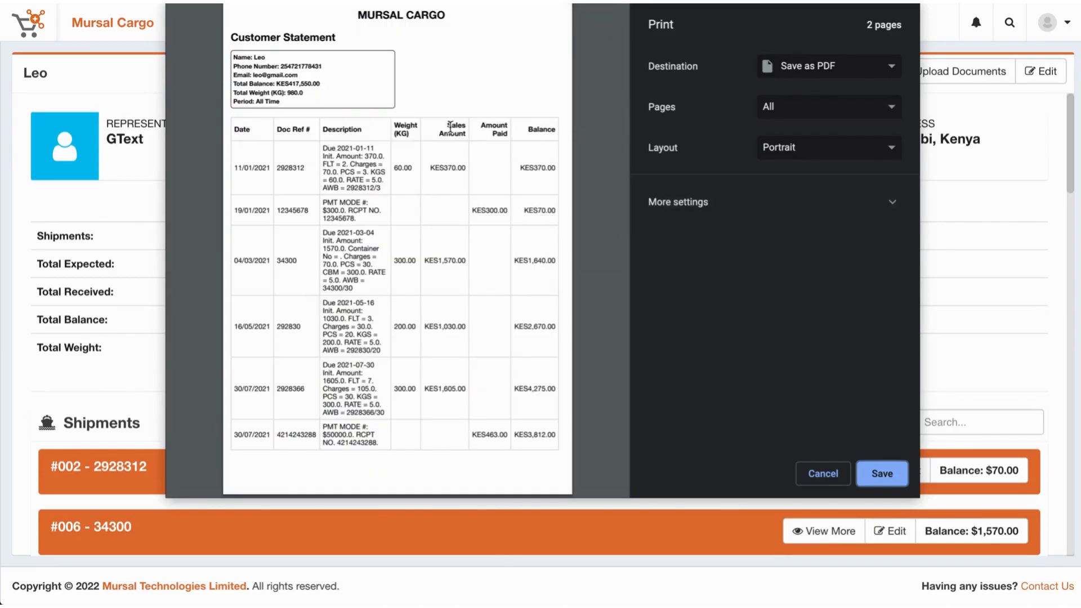
drag(431, 169, 500, 169)
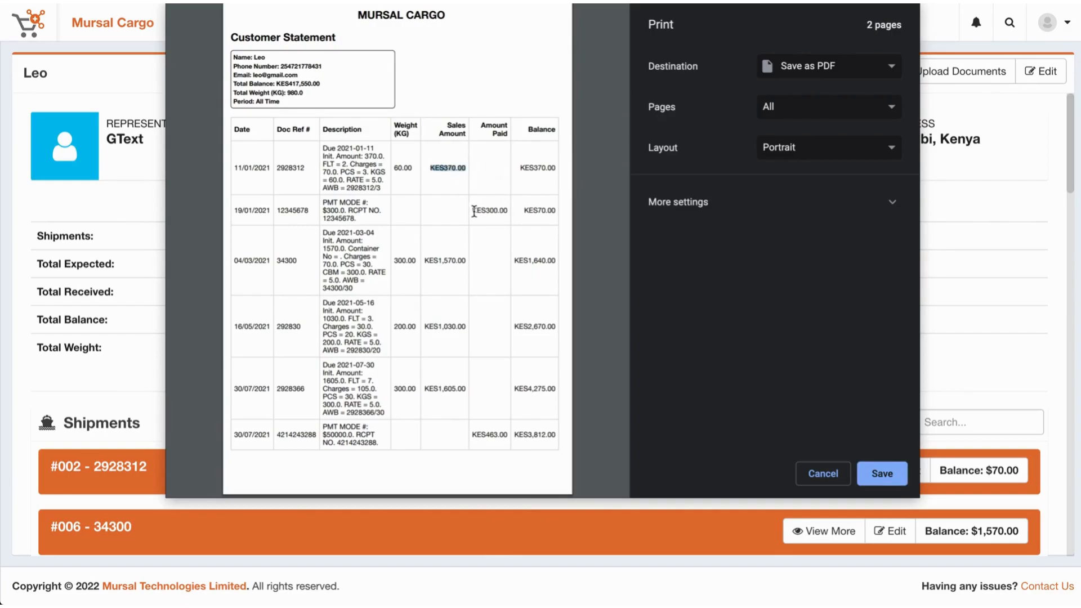
drag(471, 210, 527, 210)
drag(425, 167, 474, 165)
click(492, 210)
Look through both pages of the statement preview and examine the customer details in its header box
scroll(489, 299, down, 4)
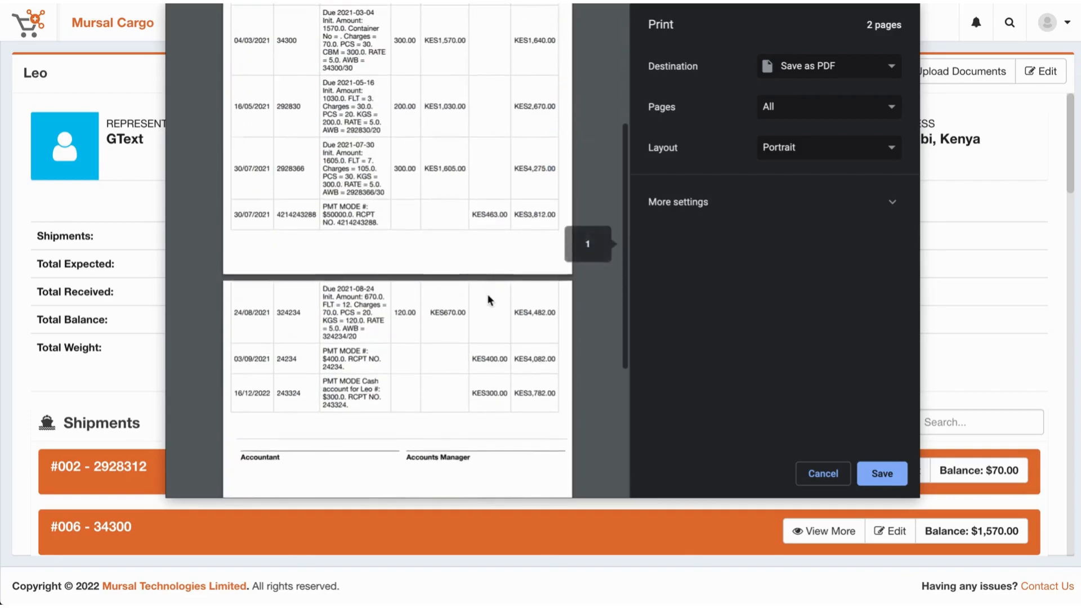
scroll(488, 299, down, 4)
scroll(489, 298, up, 8)
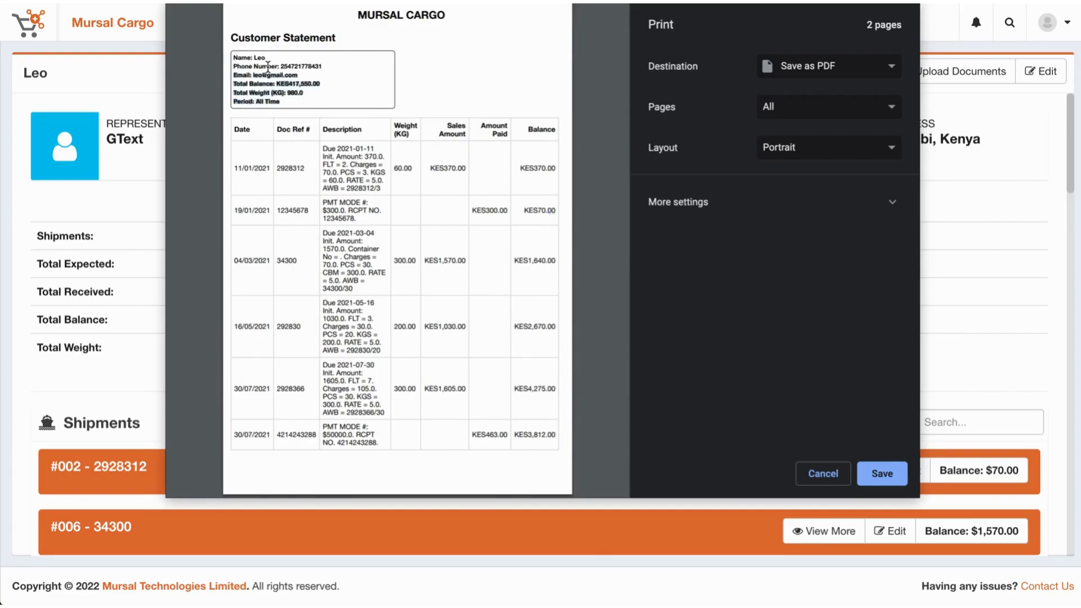
click(312, 62)
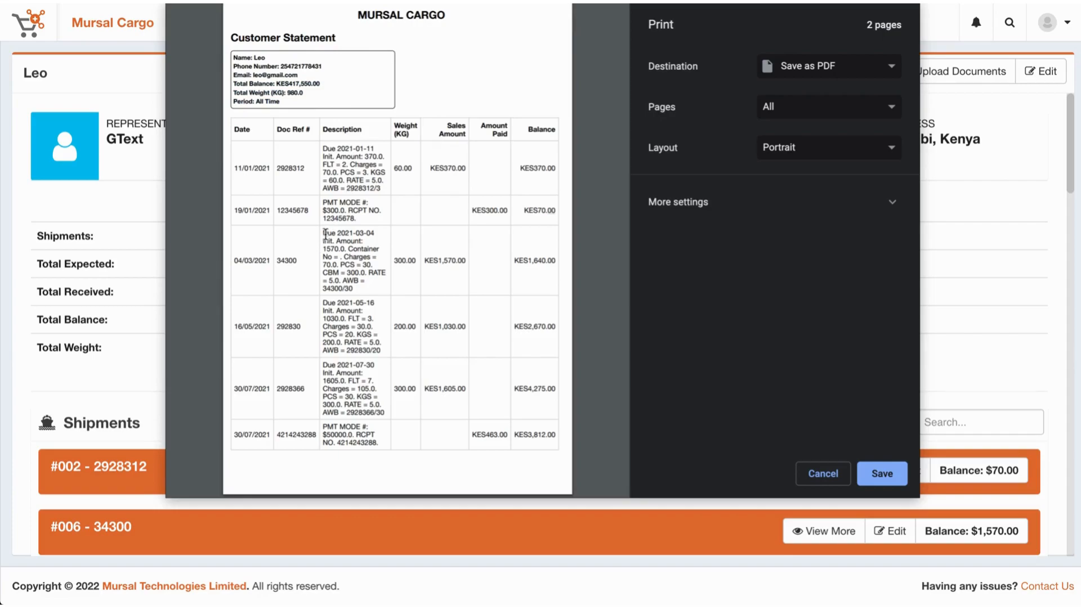
Examine the first shipment's description in the statement, including due date, charges, weight, rate and AWB, and close the preview without saving
drag(324, 152, 394, 191)
click(394, 191)
drag(324, 163, 378, 173)
click(330, 181)
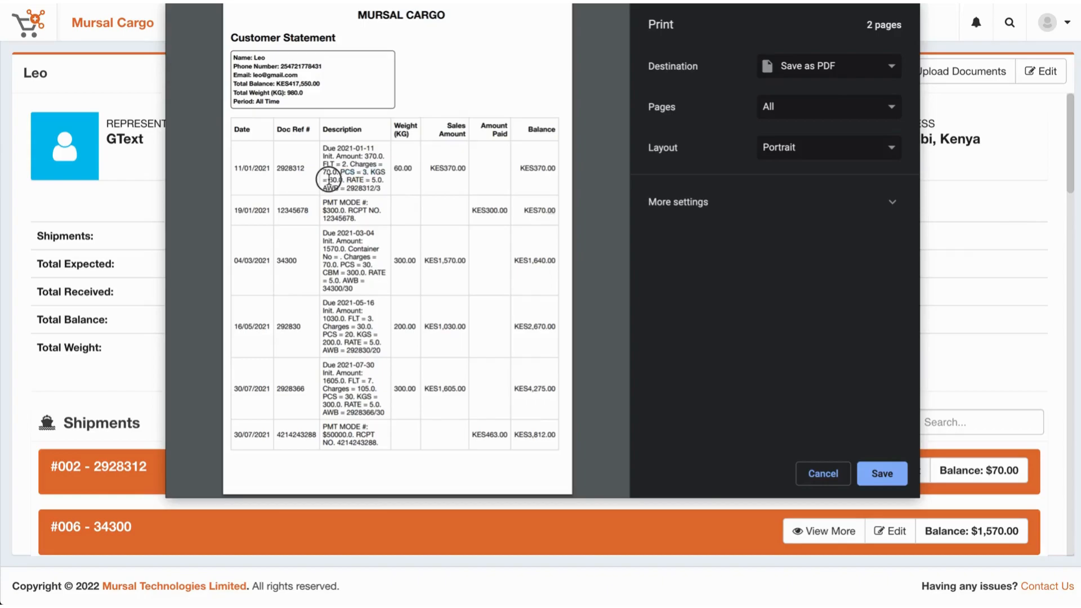
drag(345, 180, 396, 180)
click(396, 180)
double_click(354, 187)
drag(376, 147, 315, 150)
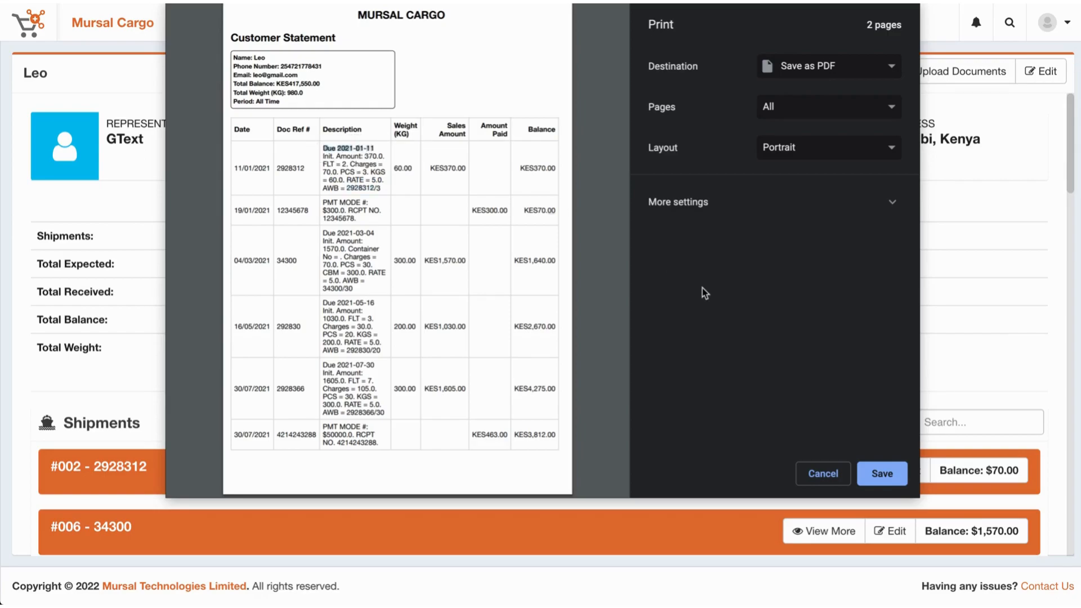
click(814, 478)
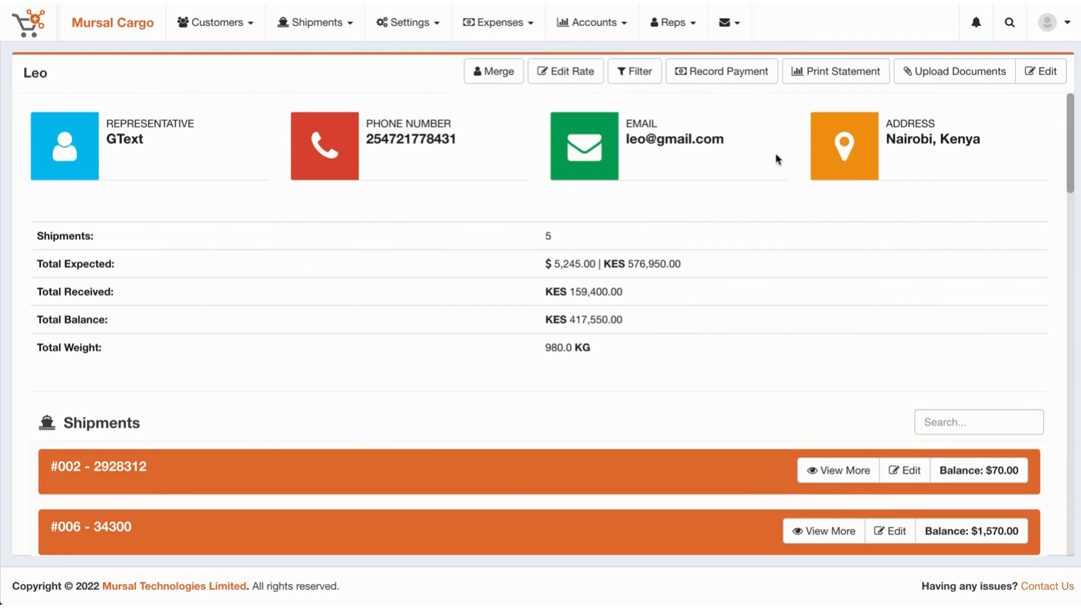
Start filtering the customer's profile by a date range and set the start date to 08/01/2022
click(644, 86)
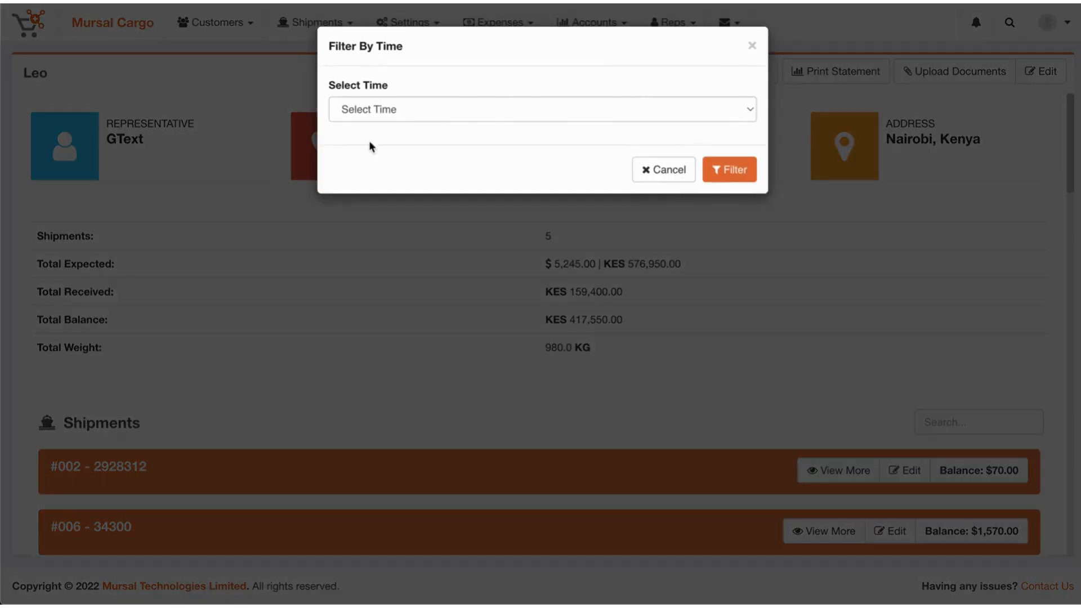
click(477, 109)
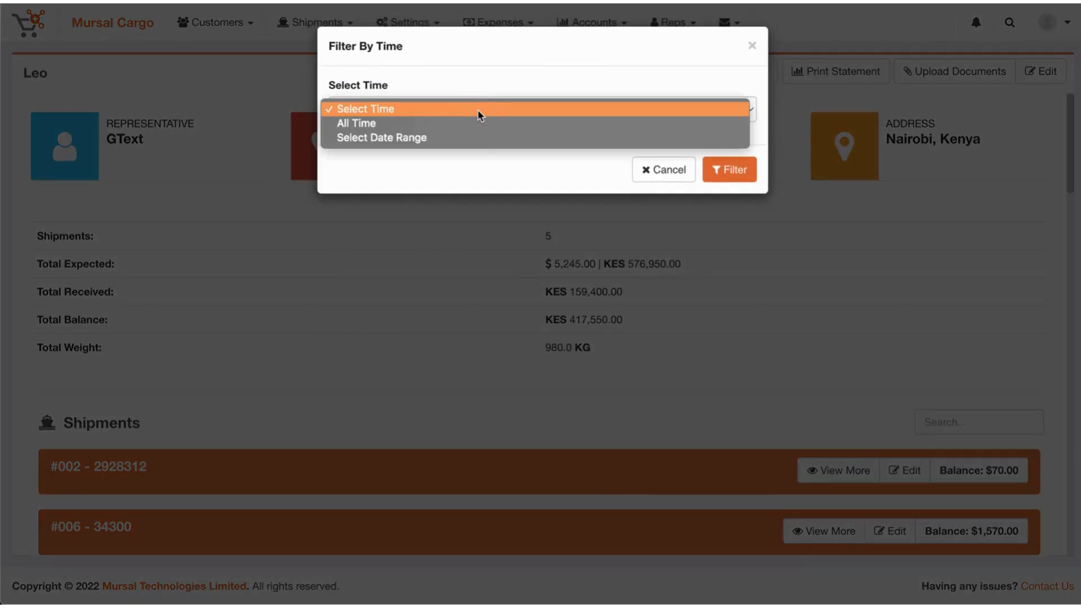
click(409, 138)
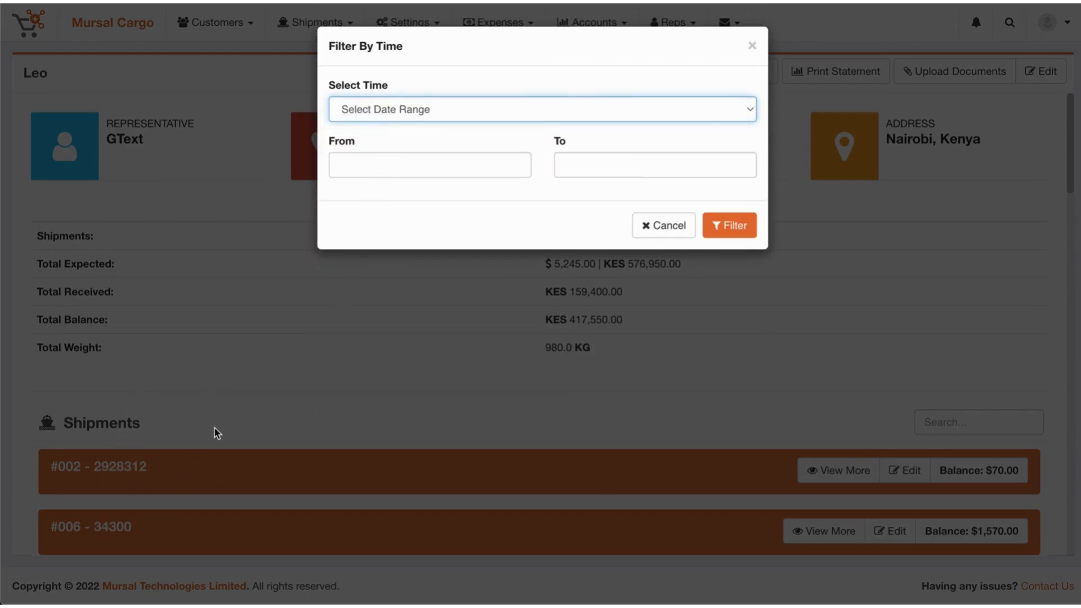
click(506, 161)
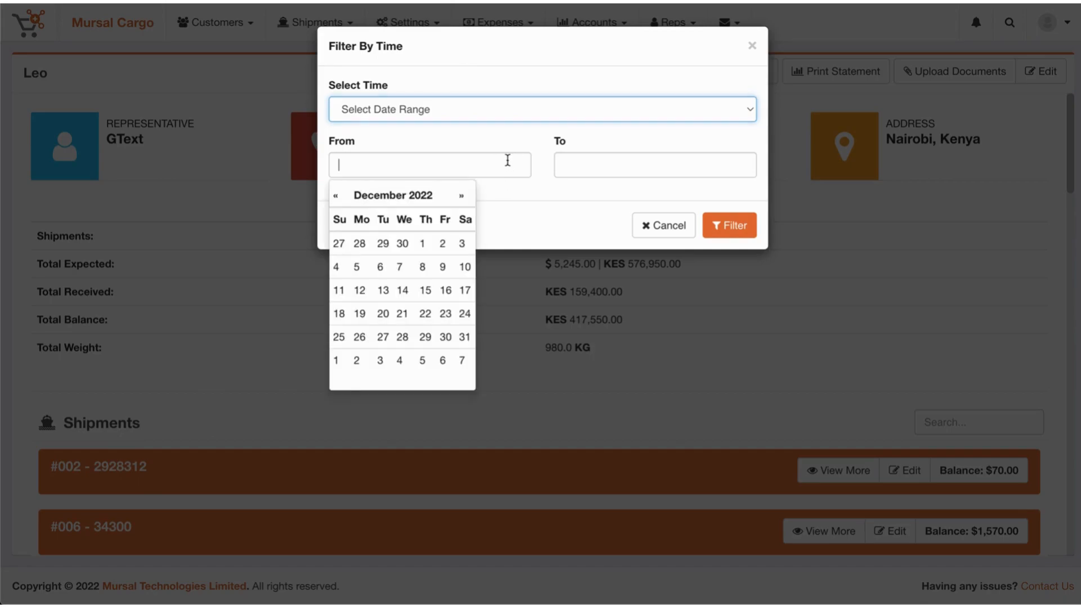
click(337, 195)
click(336, 195)
click(336, 195)
click(336, 195)
click(357, 242)
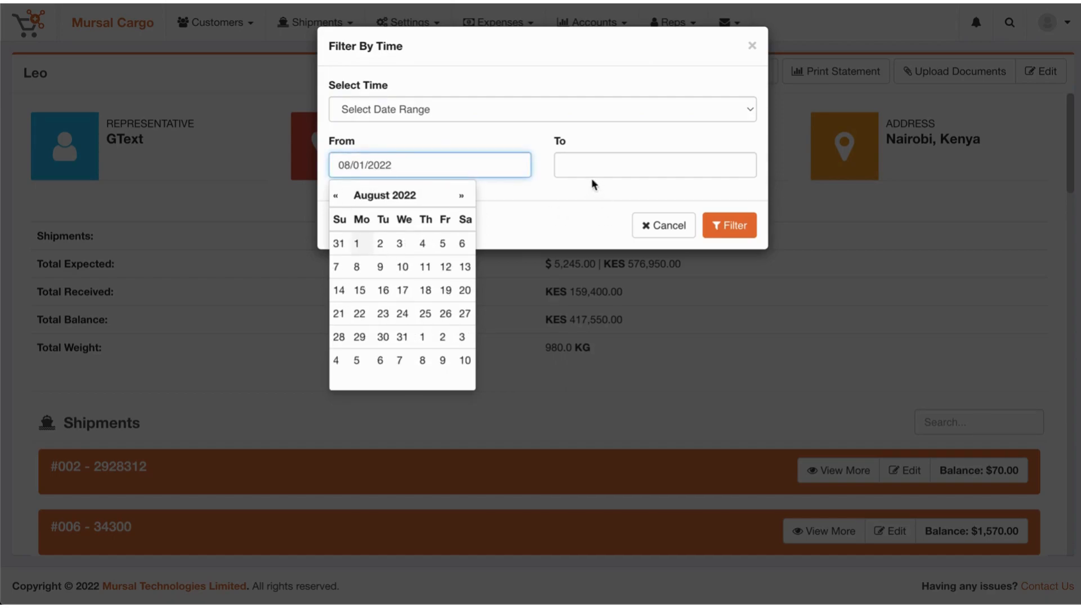
Set the end date to 12/01/2022, apply the filter, and review the customer's filtered summary and payments
click(589, 160)
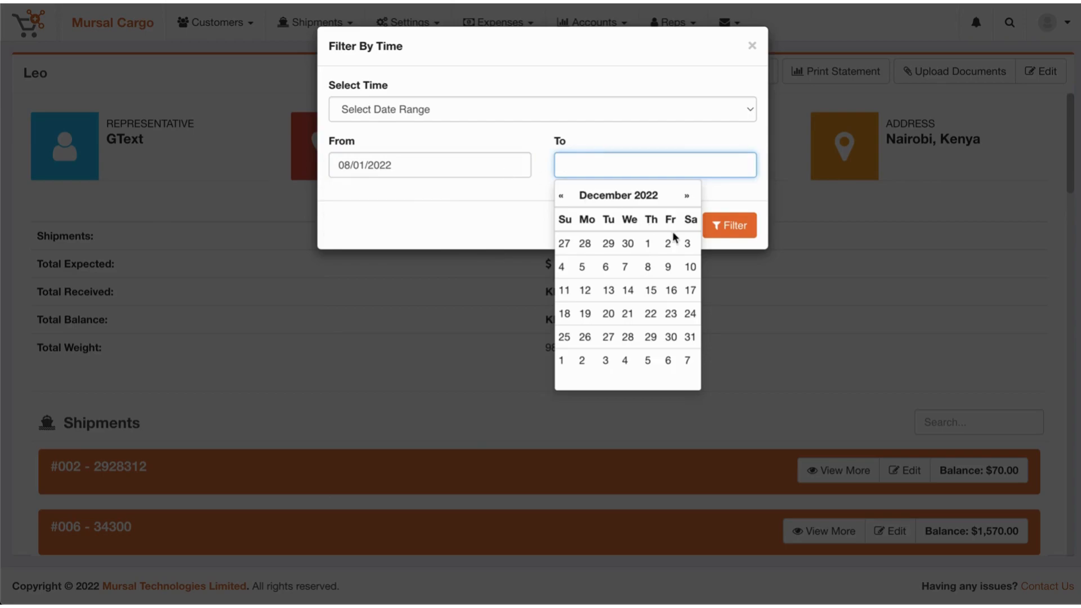
click(648, 244)
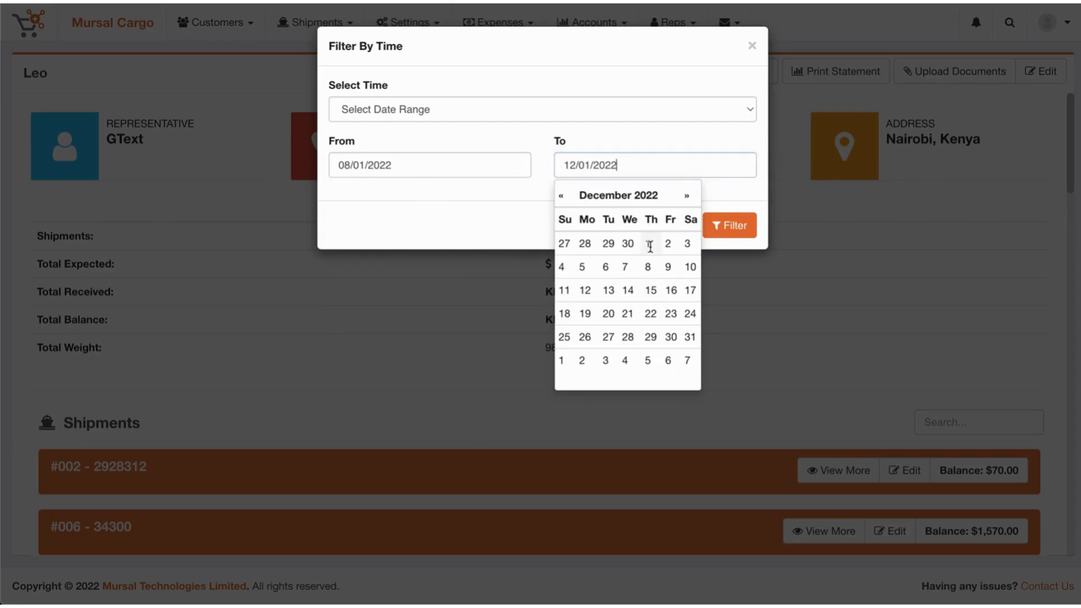
click(734, 226)
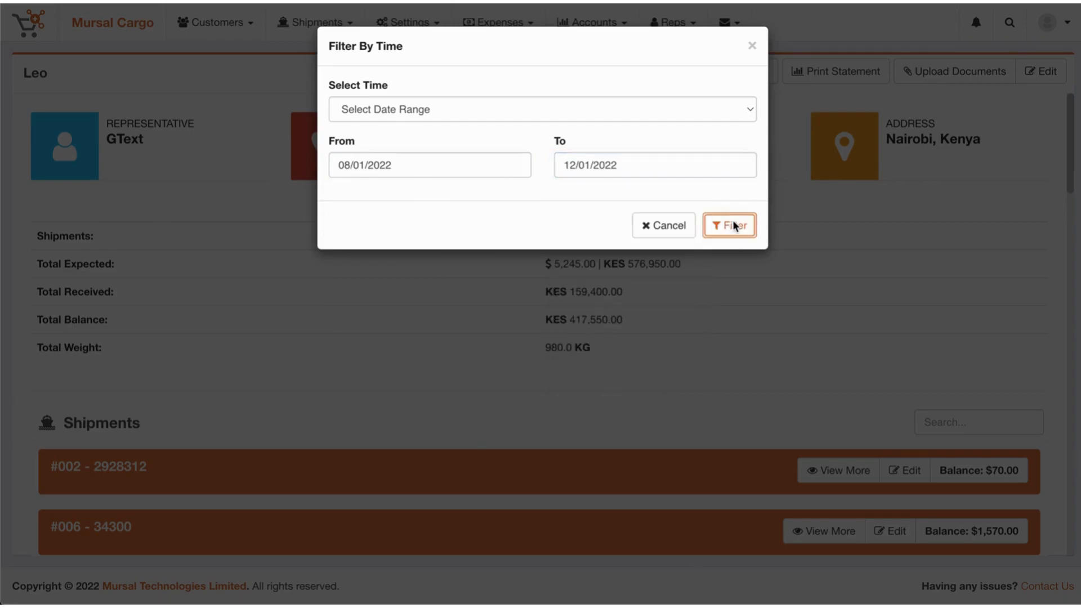
click(734, 226)
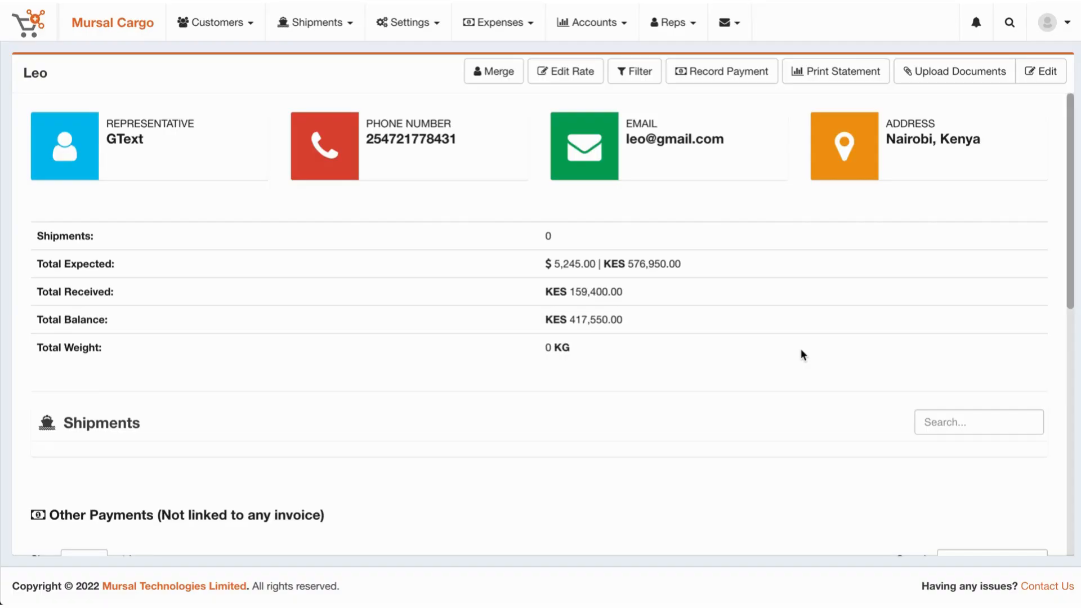
scroll(802, 353, down, 2)
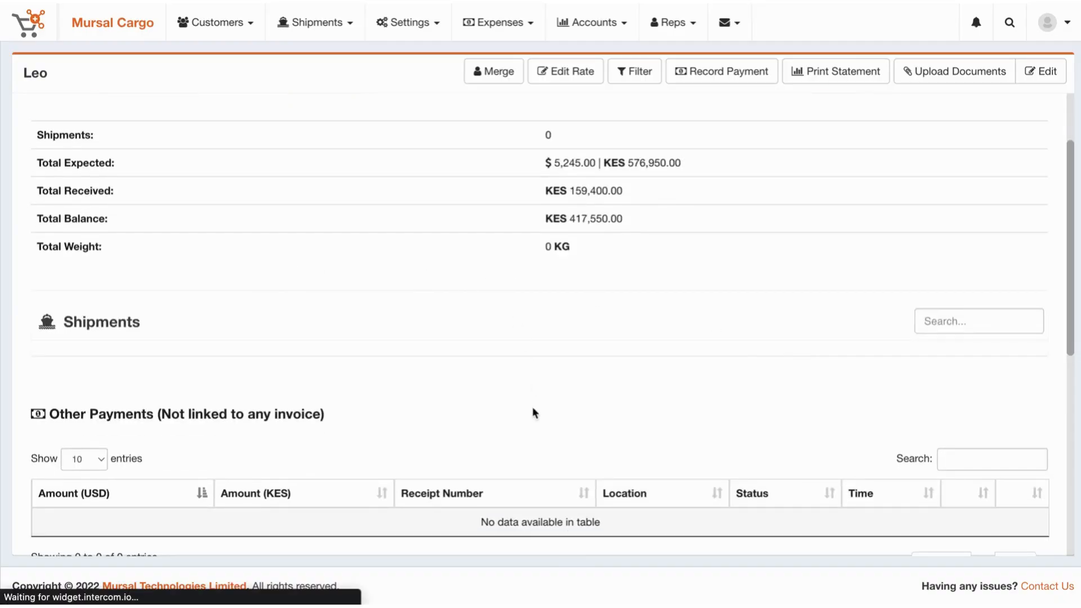
scroll(535, 413, up, 2)
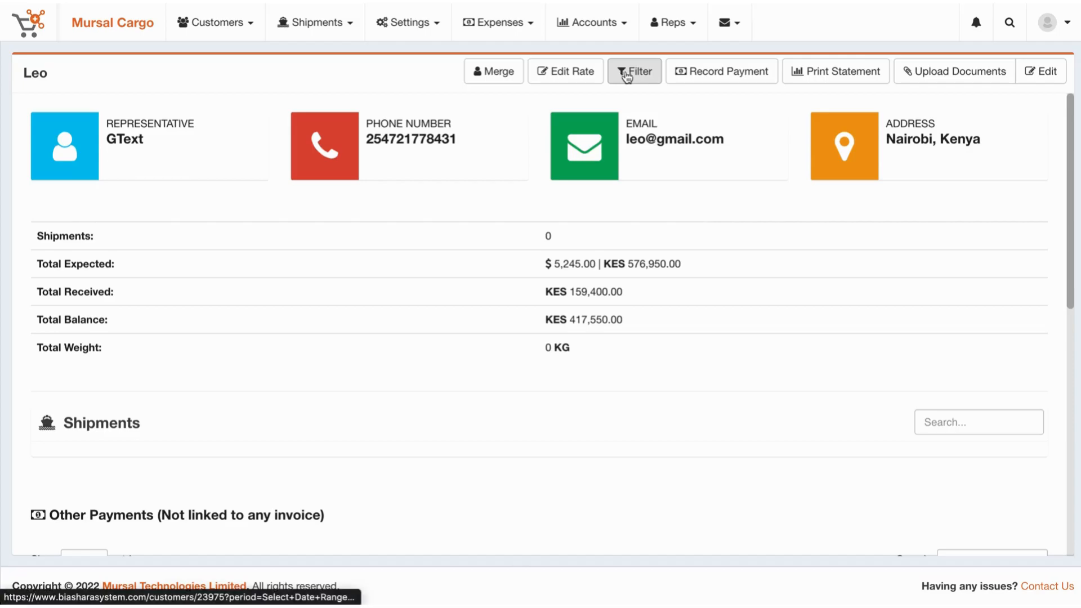
View the customer's rate update dialog, read its warning, and cancel without entering a rate
click(560, 74)
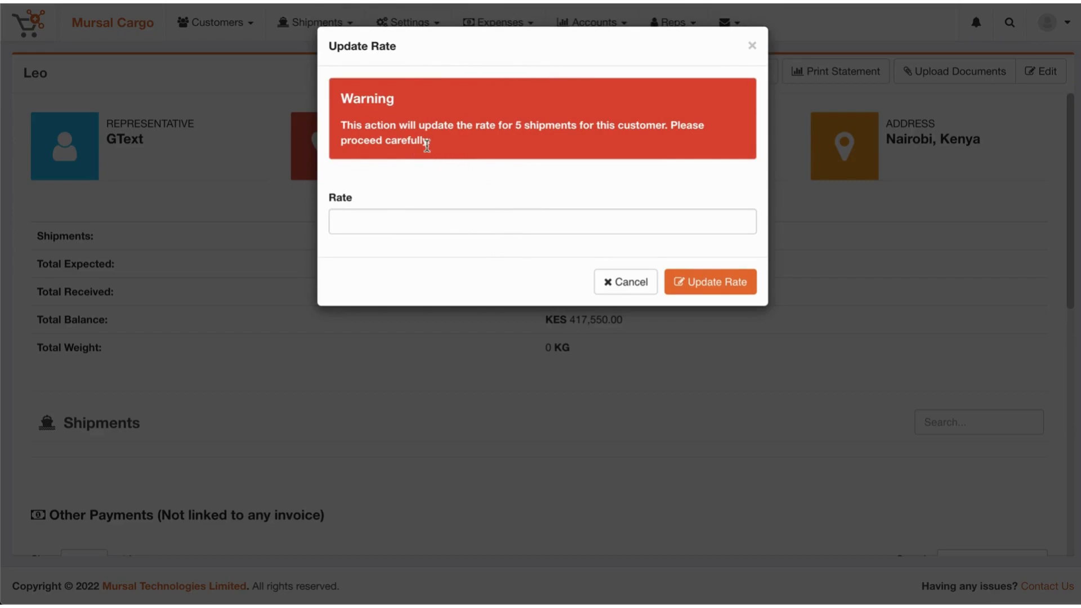
drag(432, 142, 344, 123)
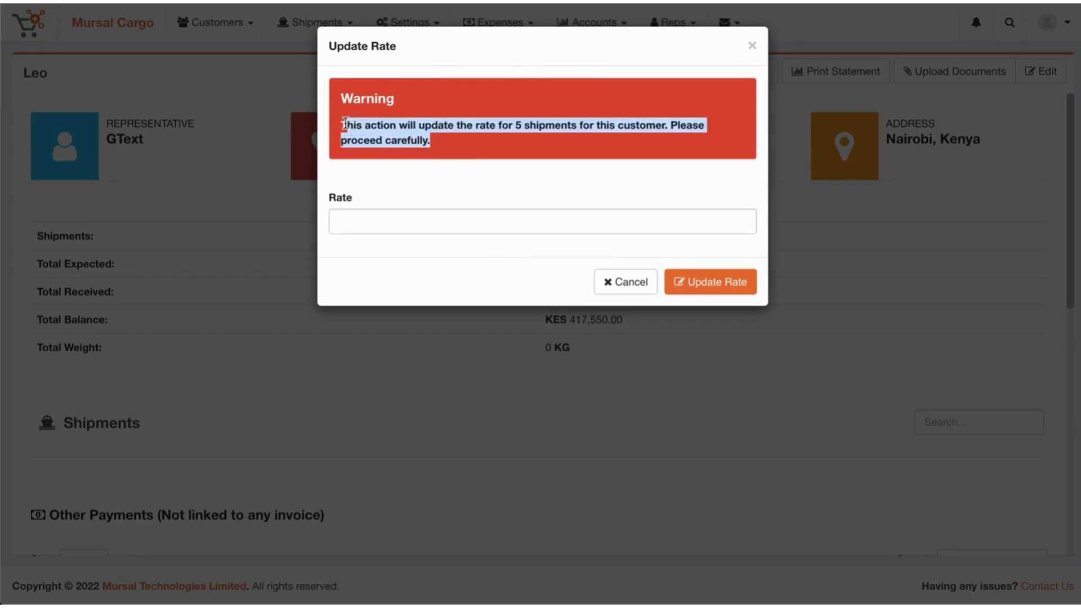
click(609, 284)
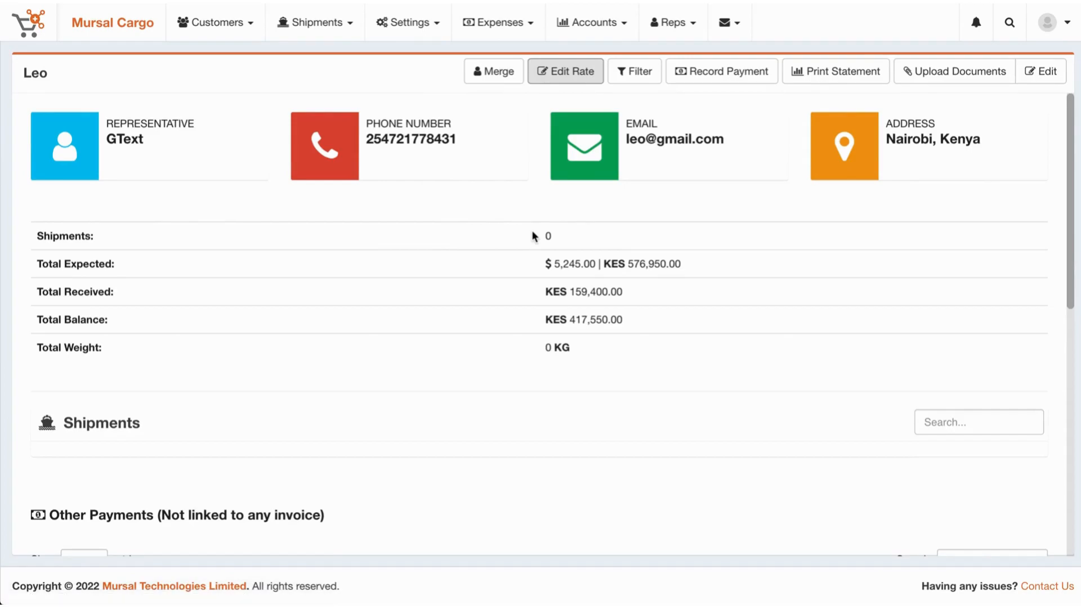
View the merge page for the customer, look through the list of merge candidates, and read the warning without merging
click(490, 79)
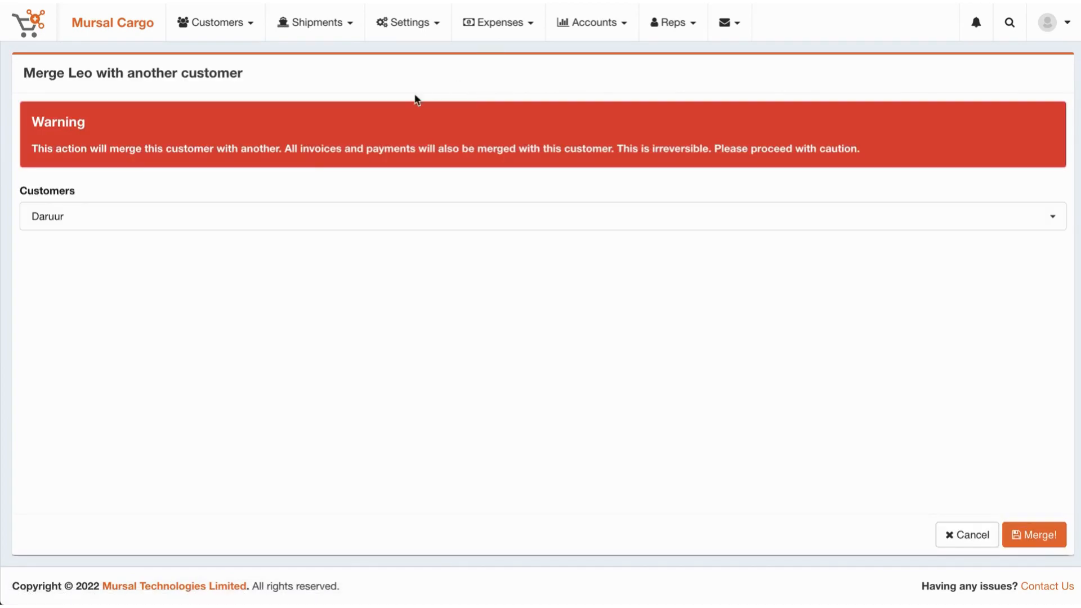
click(308, 211)
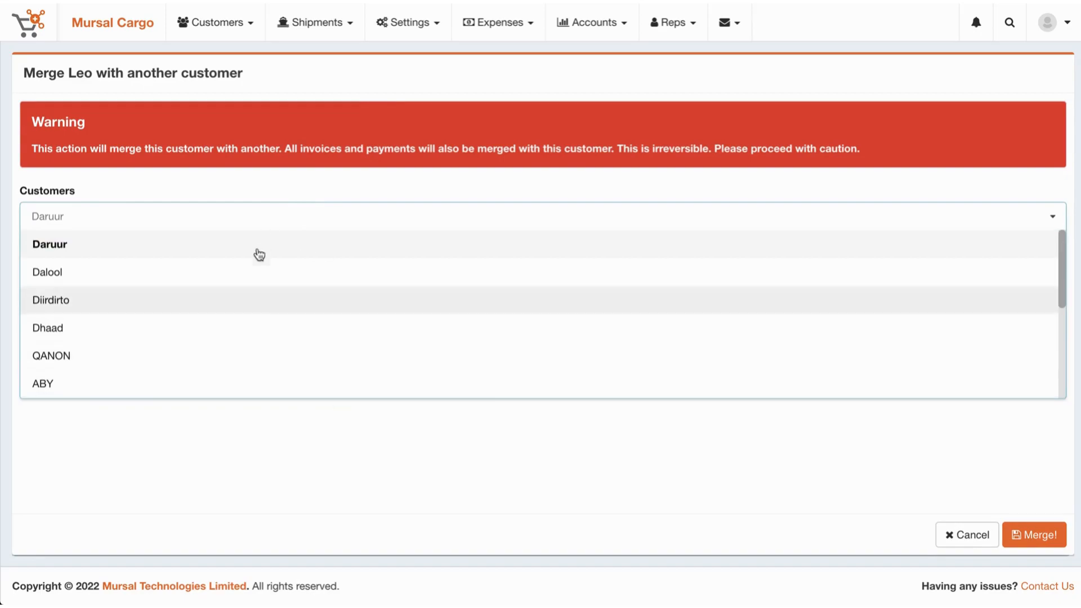
click(303, 492)
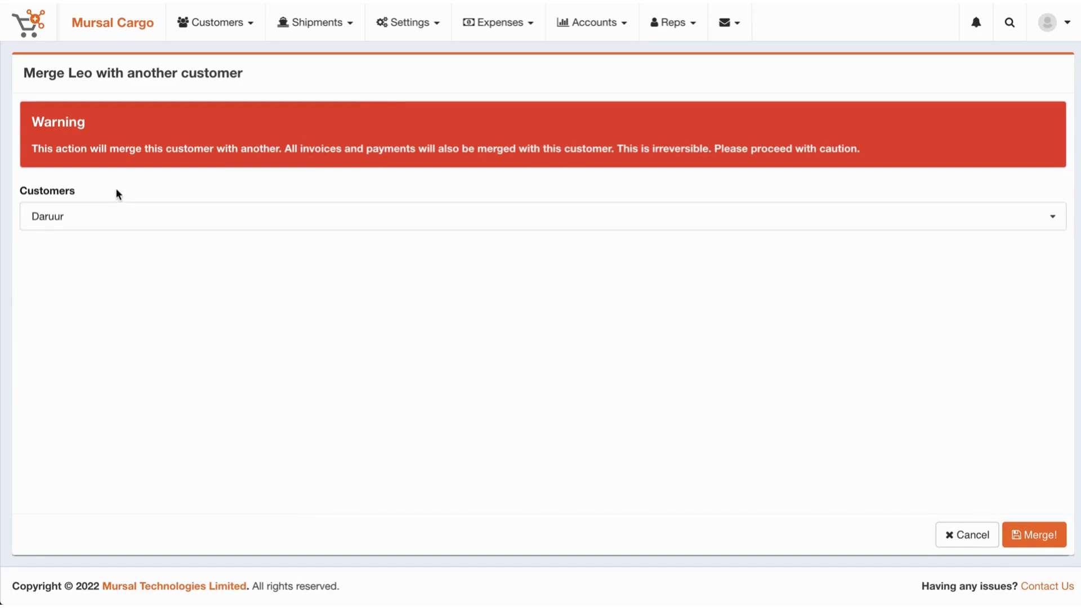
drag(29, 148, 924, 155)
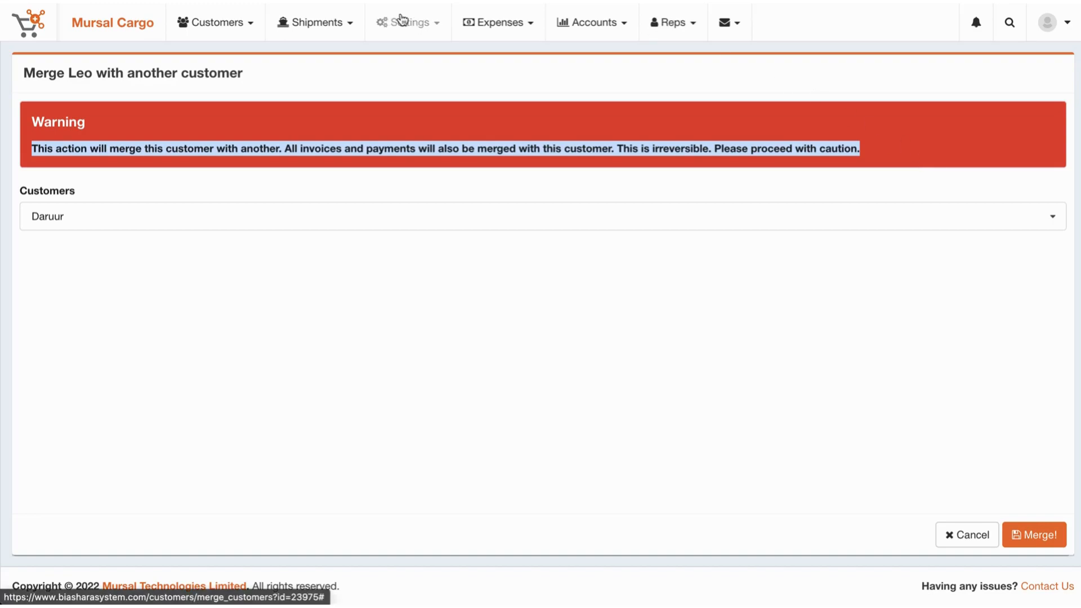
Go to the customer bulk upload page and examine the required file columns, from serial number and name to phone number format and email
mouse_move(226, 34)
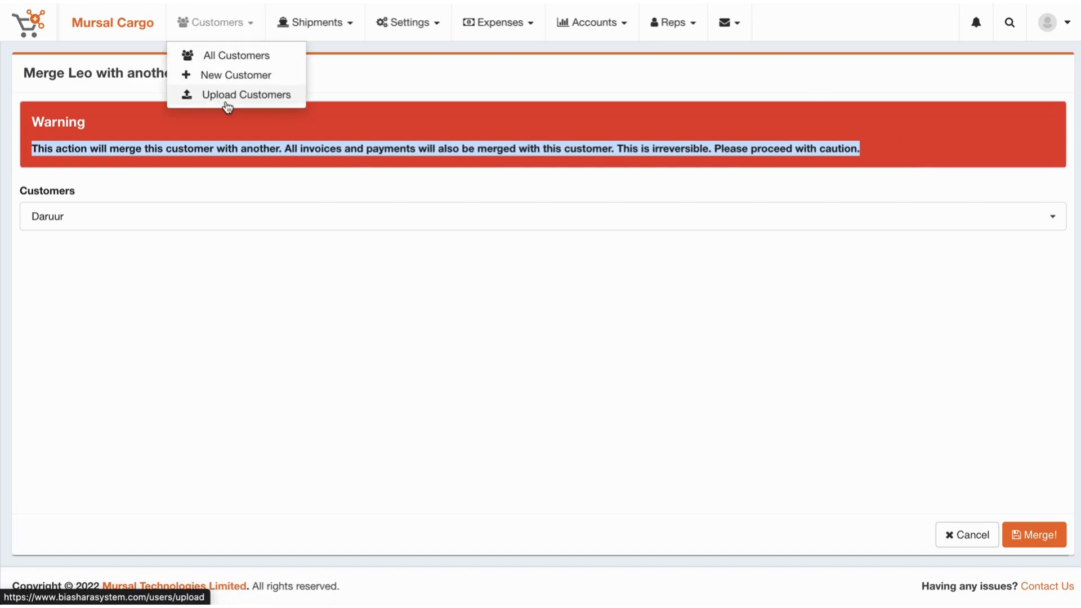
click(243, 89)
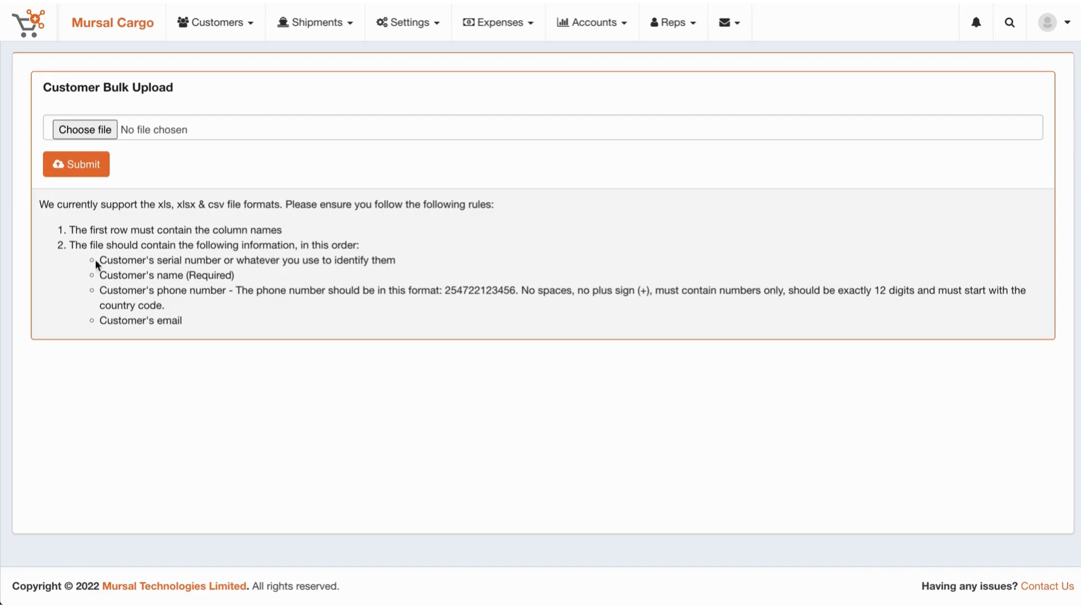
drag(97, 259, 428, 260)
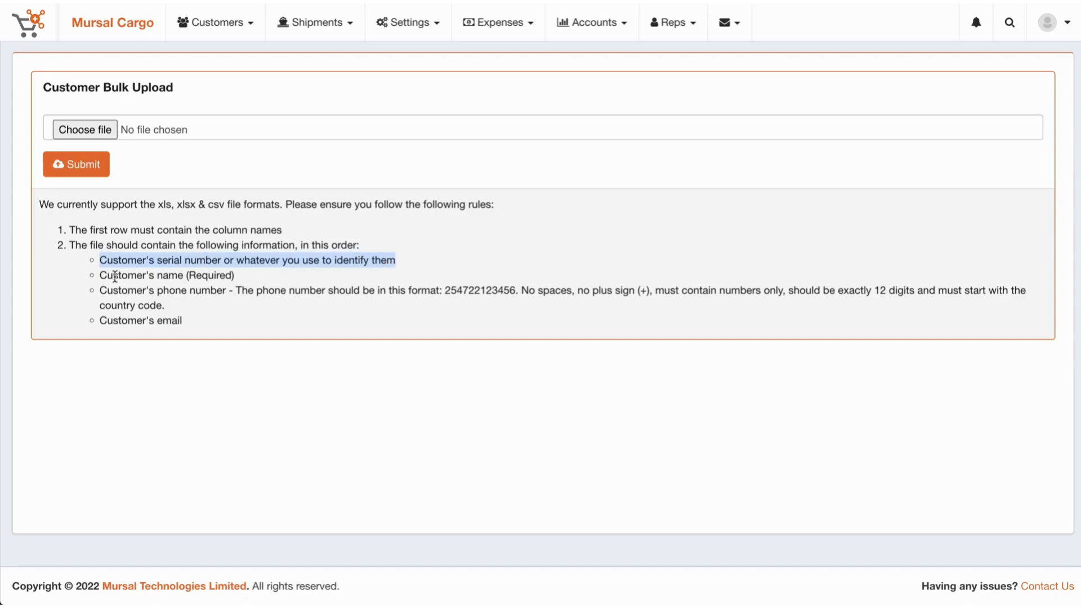
drag(101, 277, 316, 282)
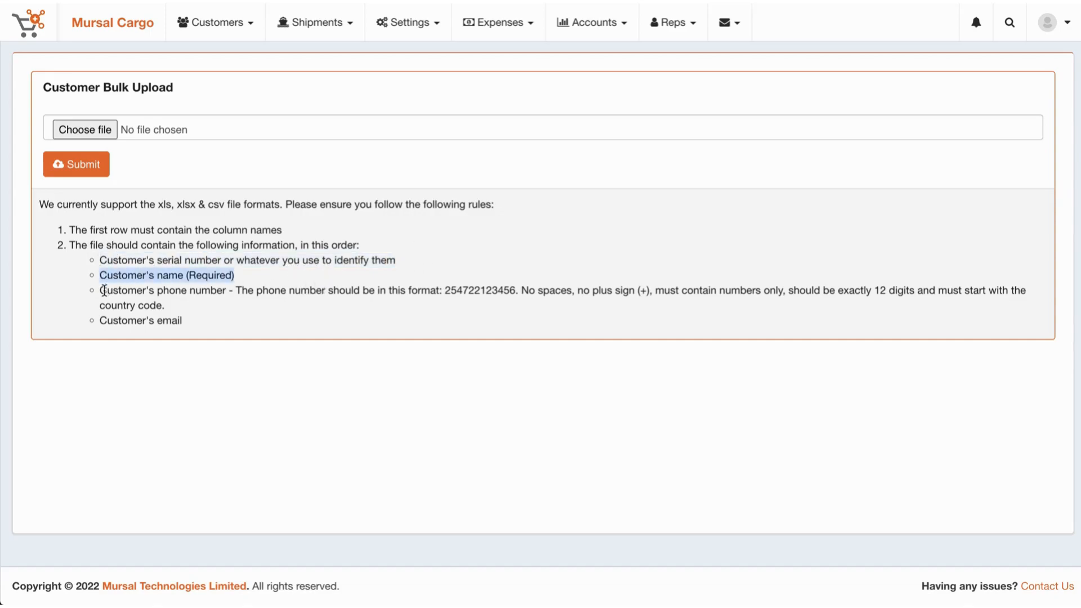
drag(108, 290, 263, 290)
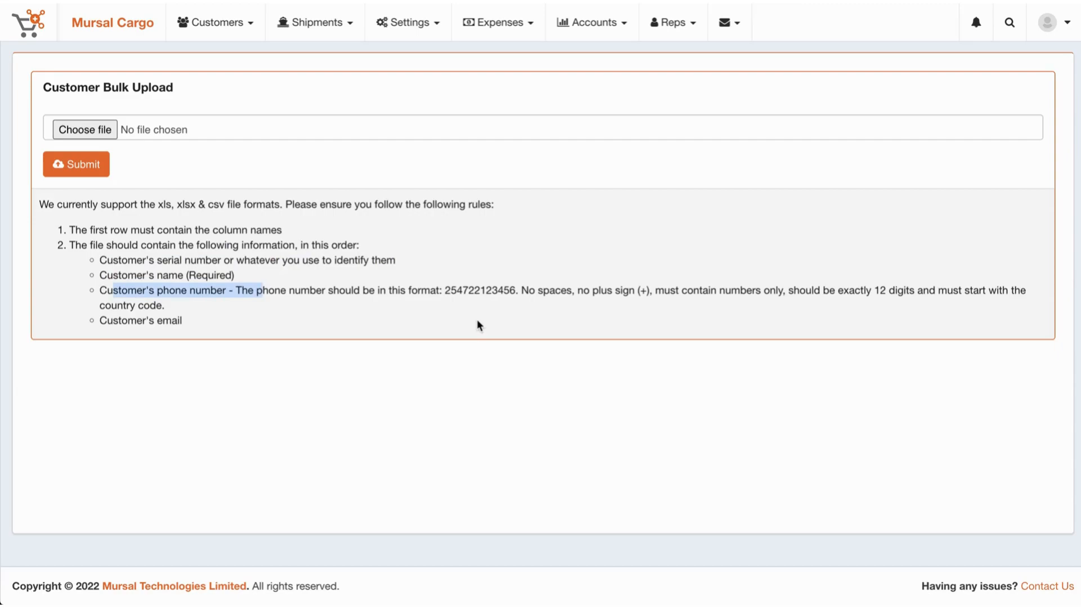
double_click(476, 288)
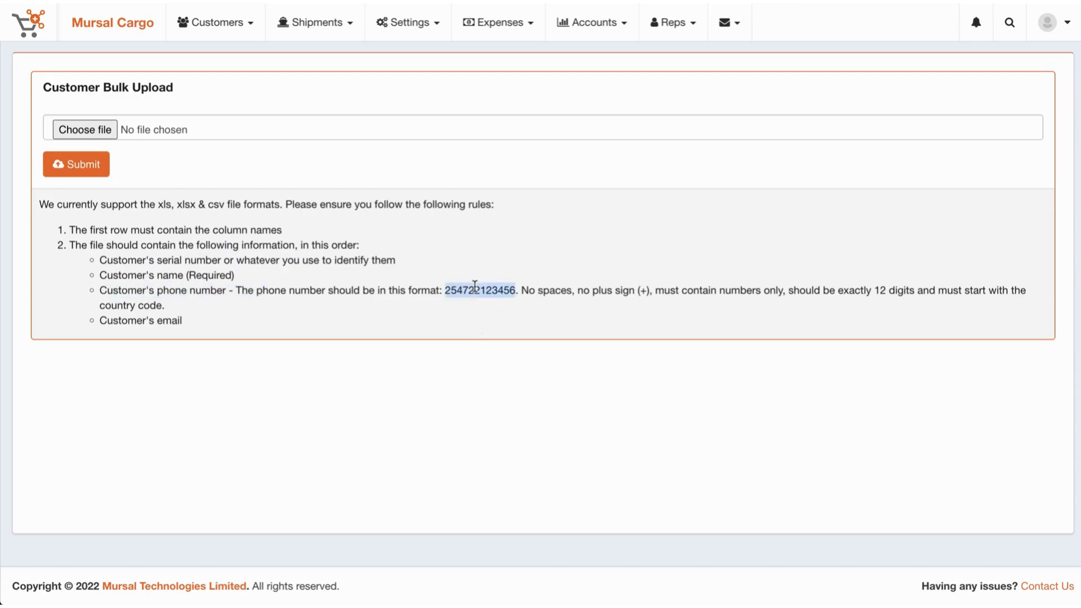
click(99, 319)
drag(99, 318, 229, 323)
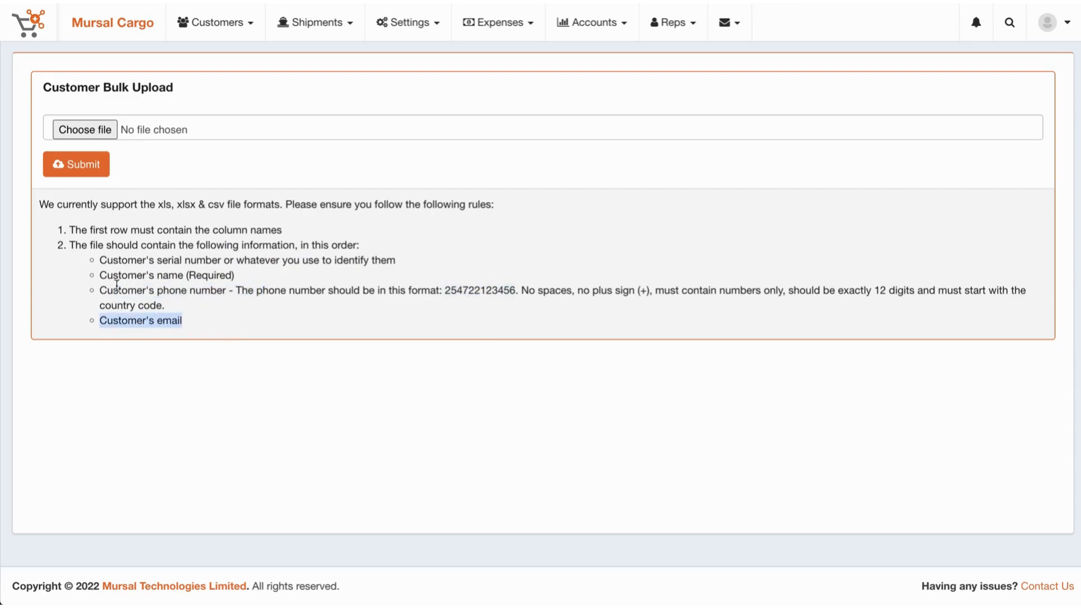
Check which customer column is mandatory and which file formats the bulk upload supports, without choosing a file
drag(244, 275, 102, 276)
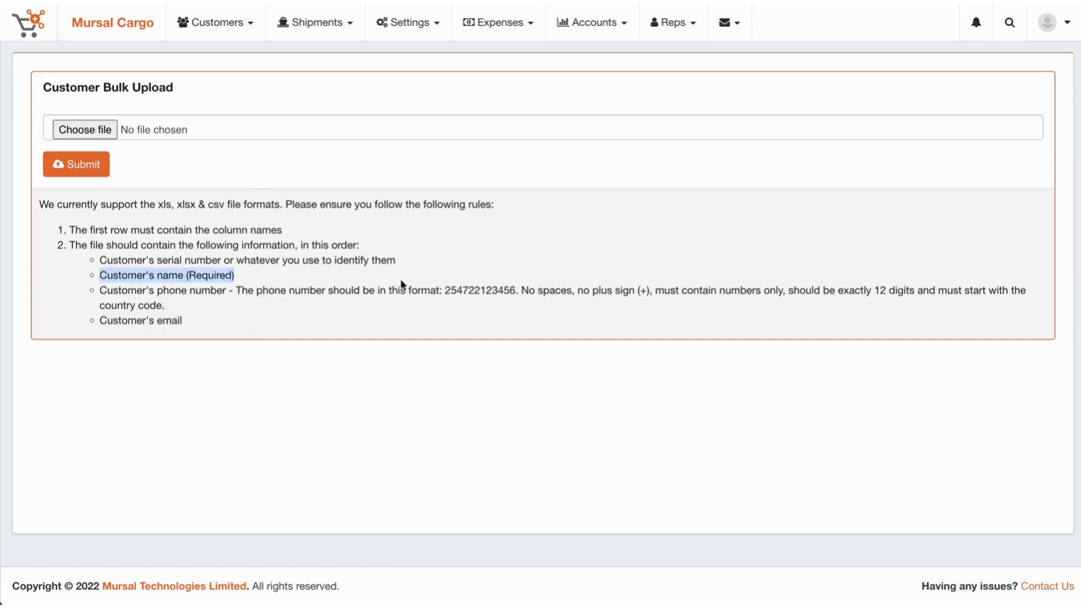
click(162, 205)
drag(161, 205, 273, 207)
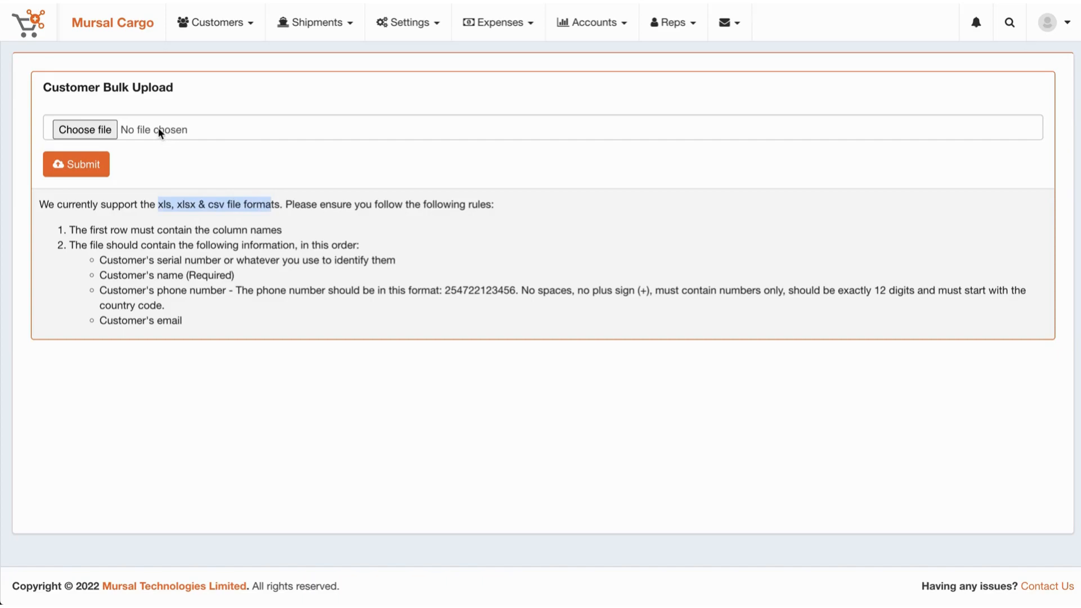
click(45, 168)
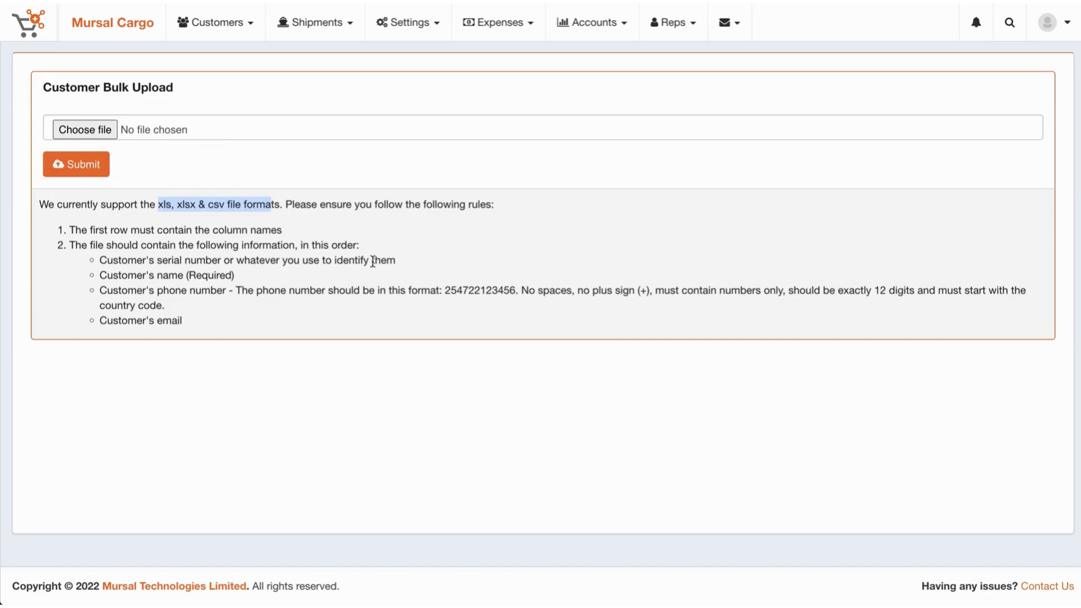